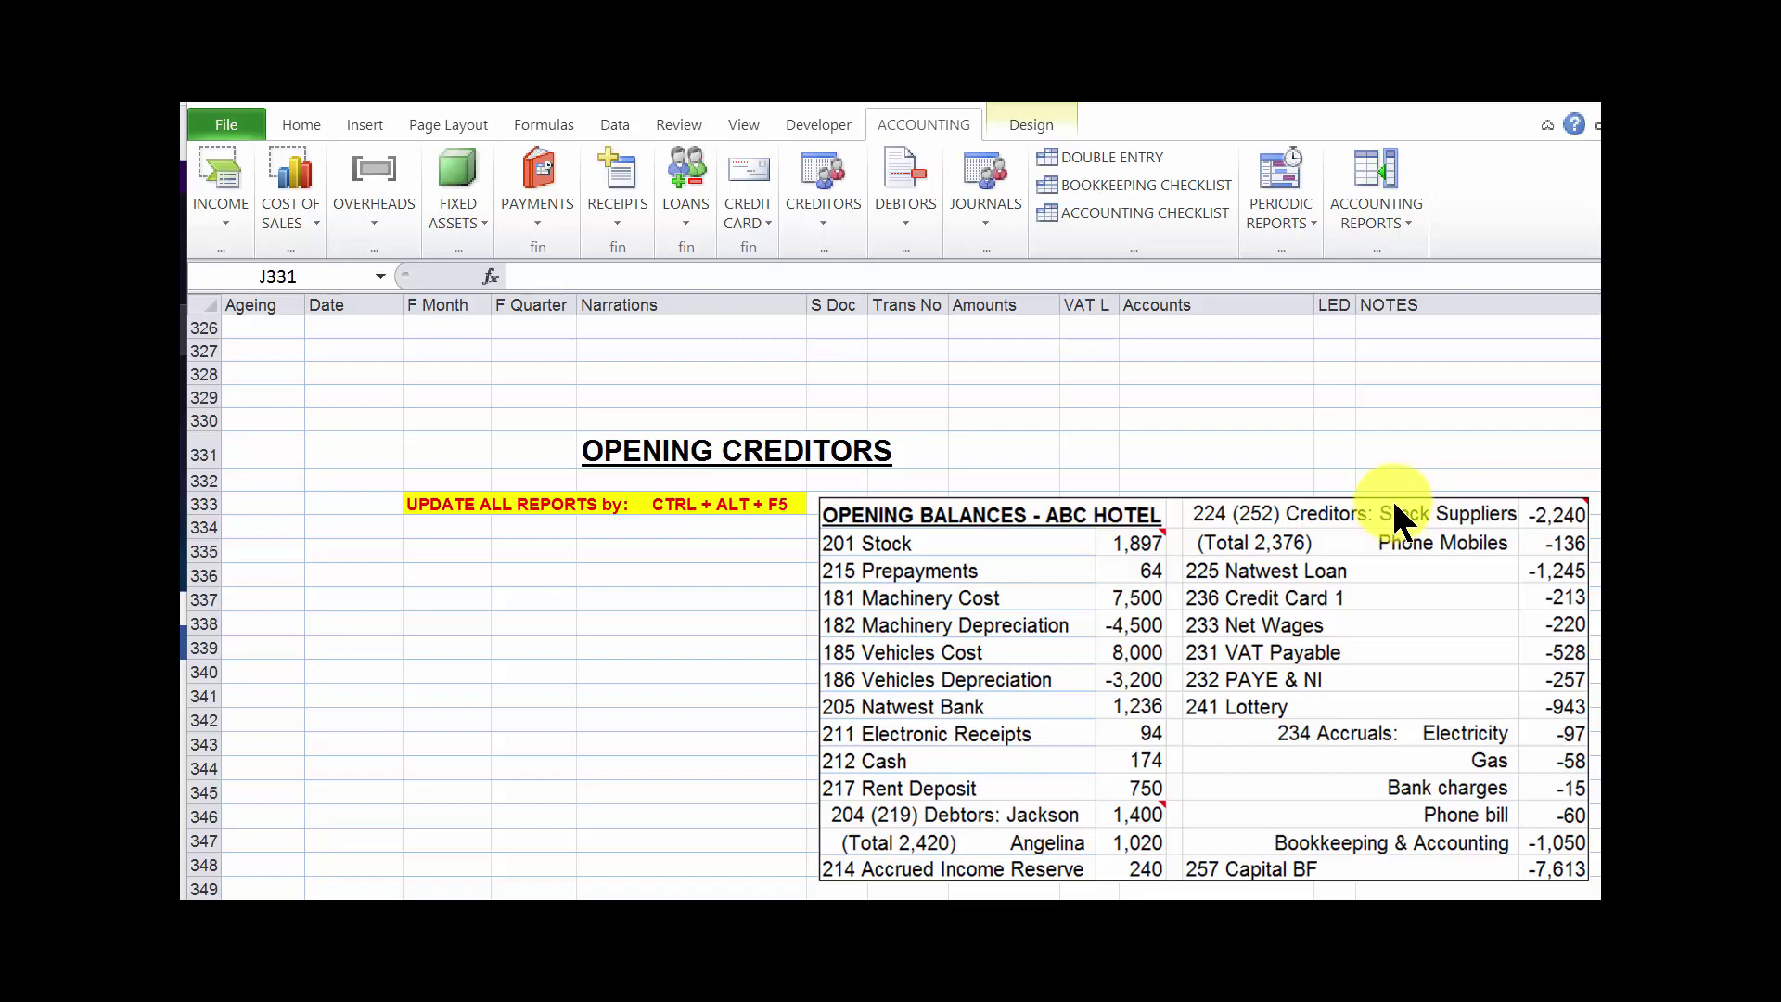
- Examine the balance brought forward entry for 252 Creditors Suspense in row 313, above the OPENING CREDITORS heading
{"action": "left_click", "coordinate": [1287, 443]}
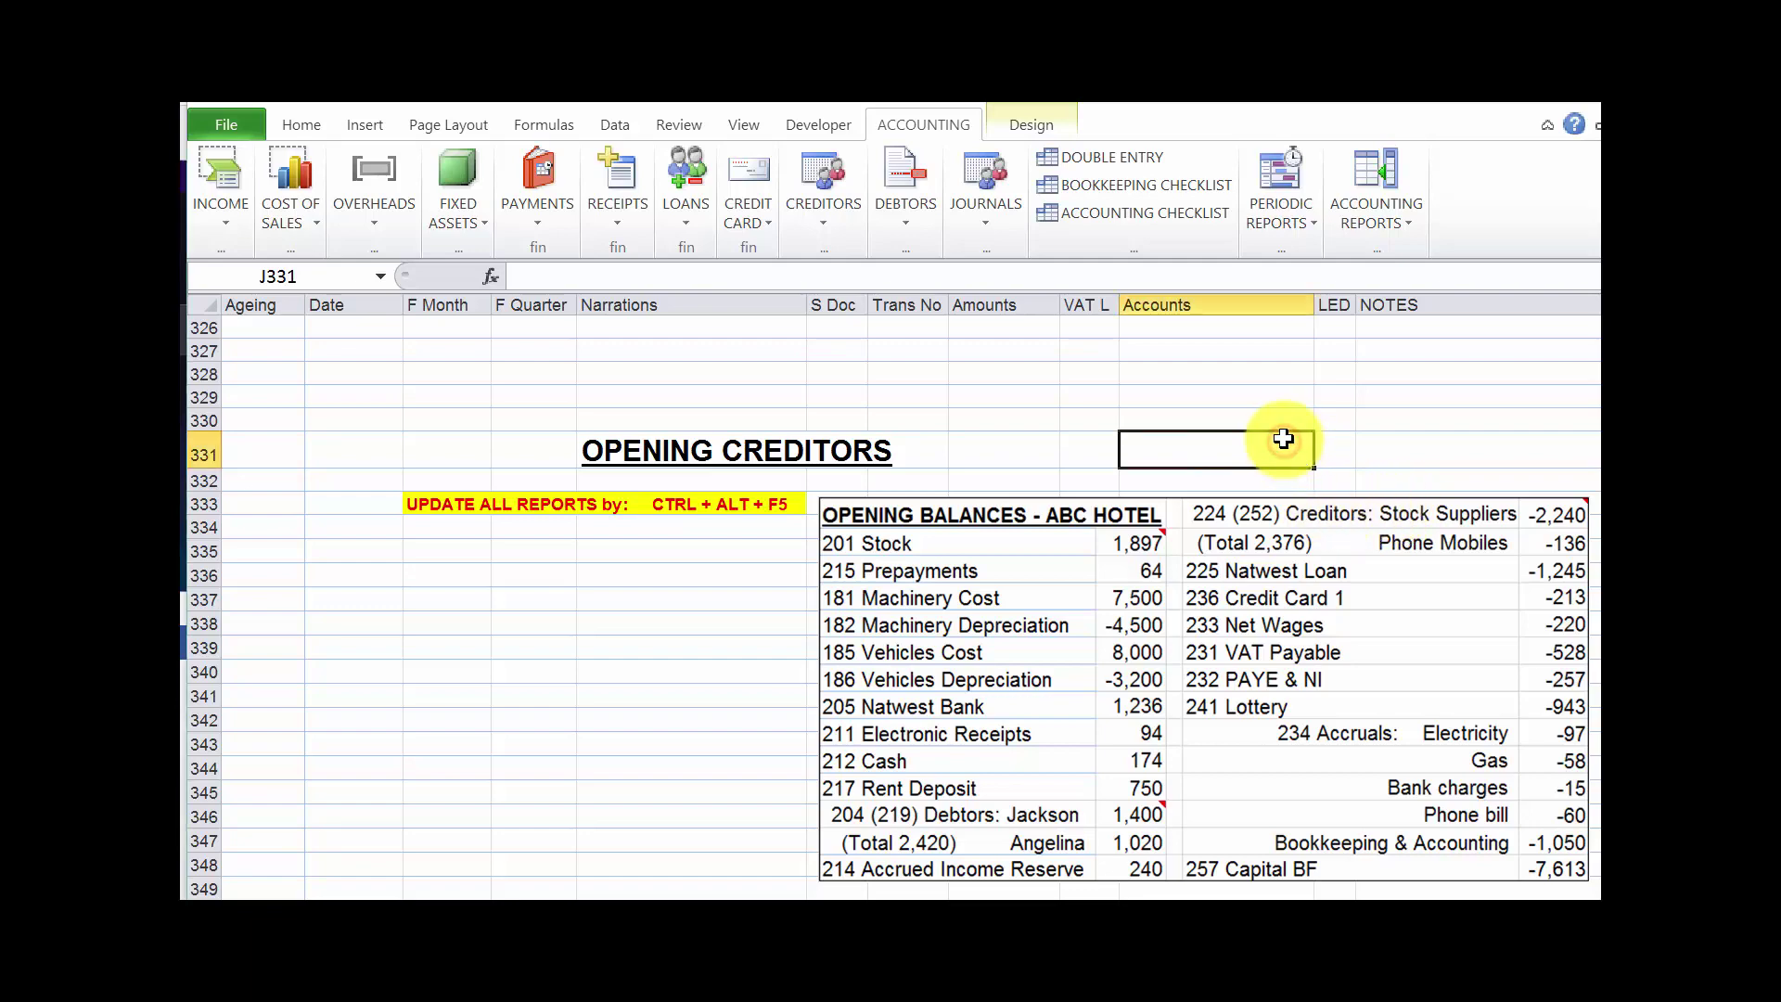
{"action": "scroll", "coordinate": [1282, 434], "scroll_direction": "up", "scroll_amount": 2}
{"action": "scroll", "coordinate": [1282, 434], "scroll_direction": "up", "scroll_amount": 2}
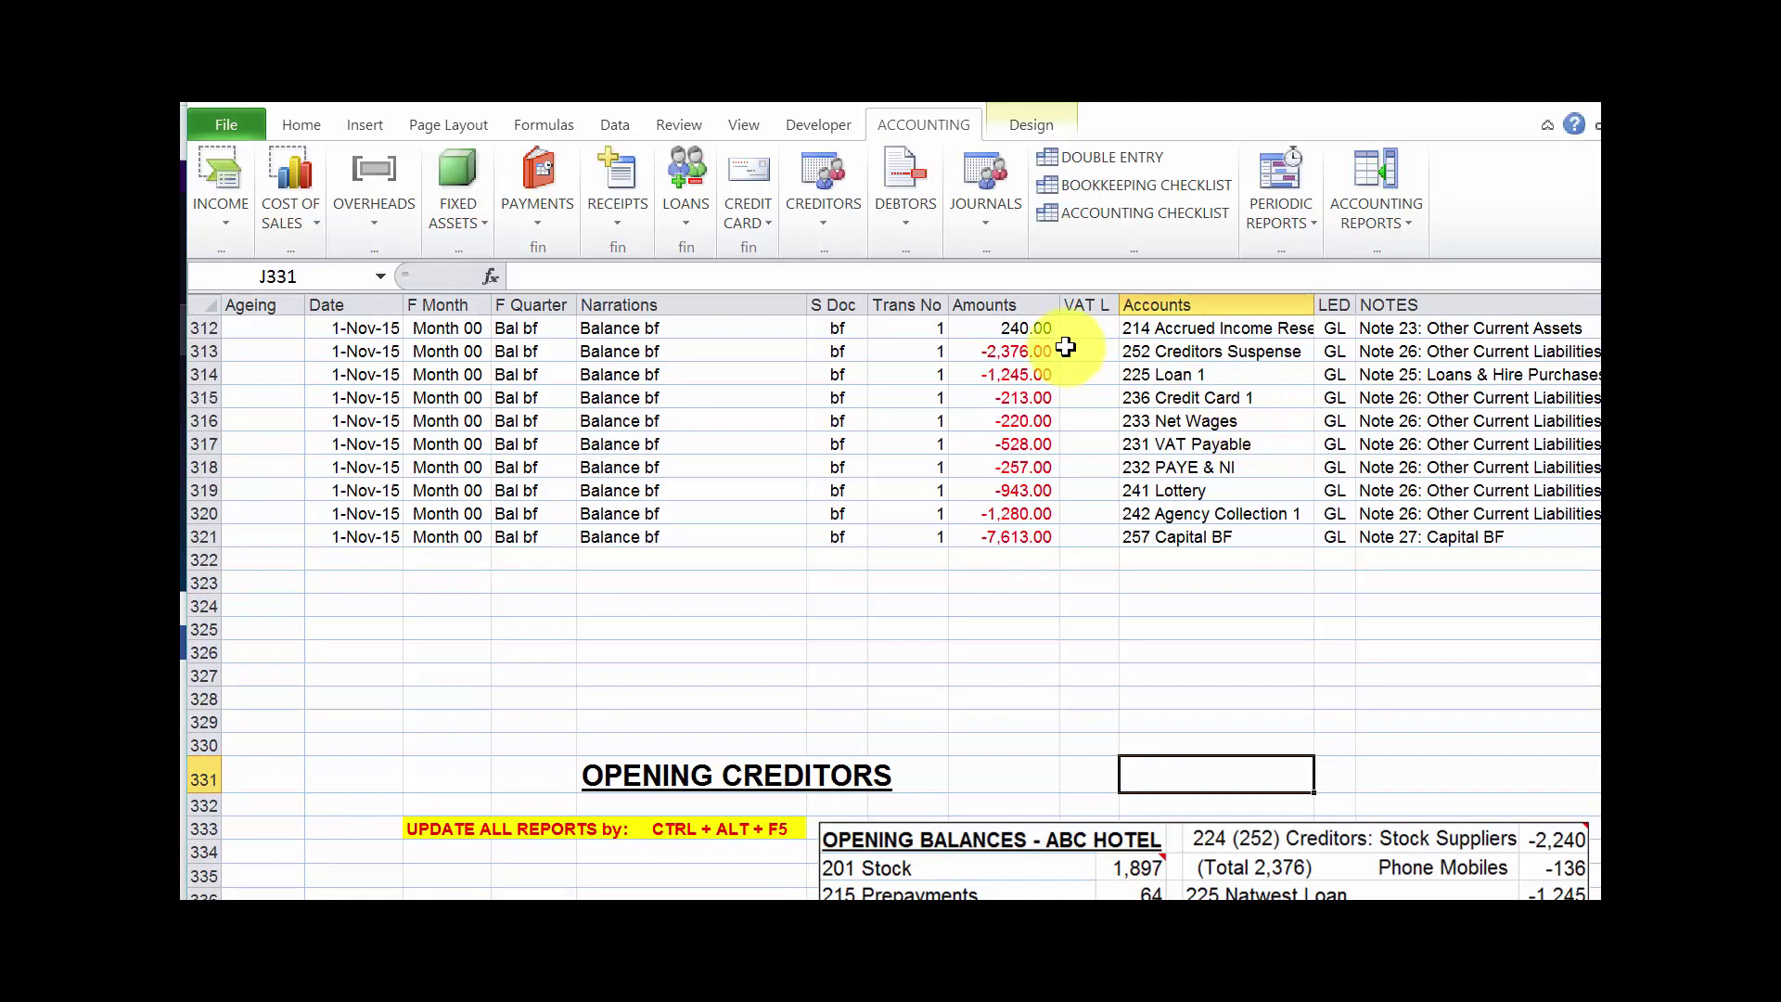
{"action": "left_click", "coordinate": [1023, 349]}
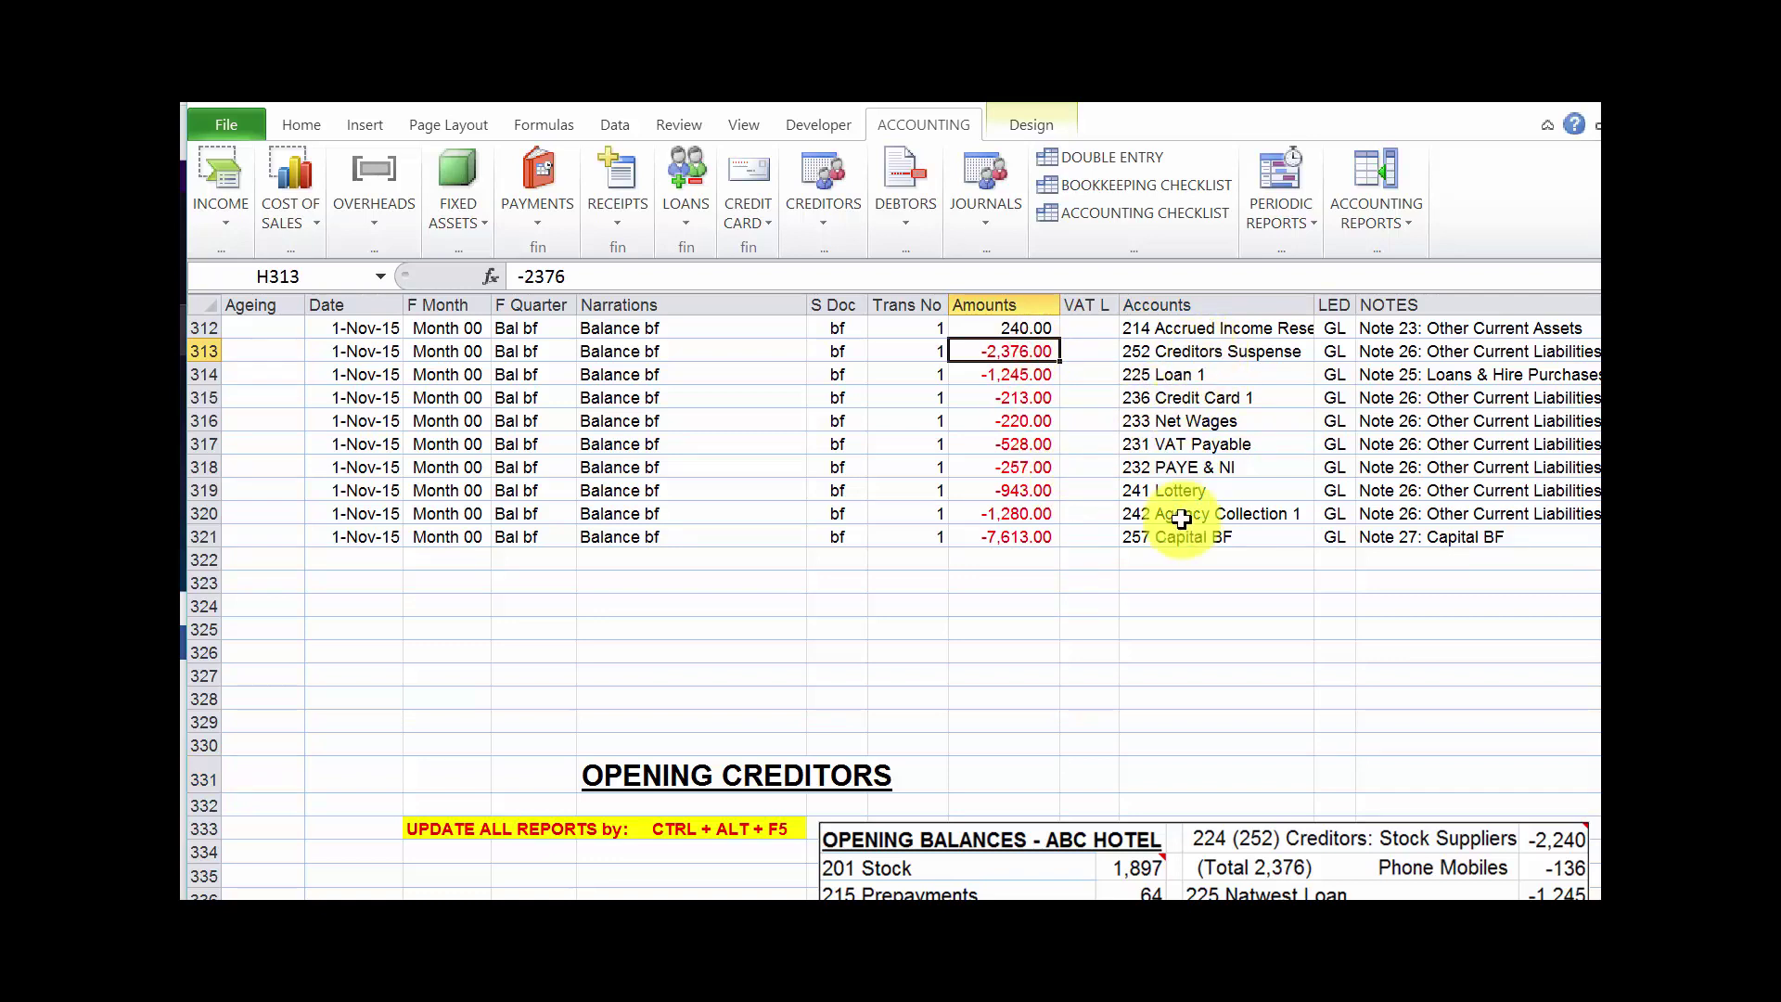
{"action": "left_click", "coordinate": [1147, 352]}
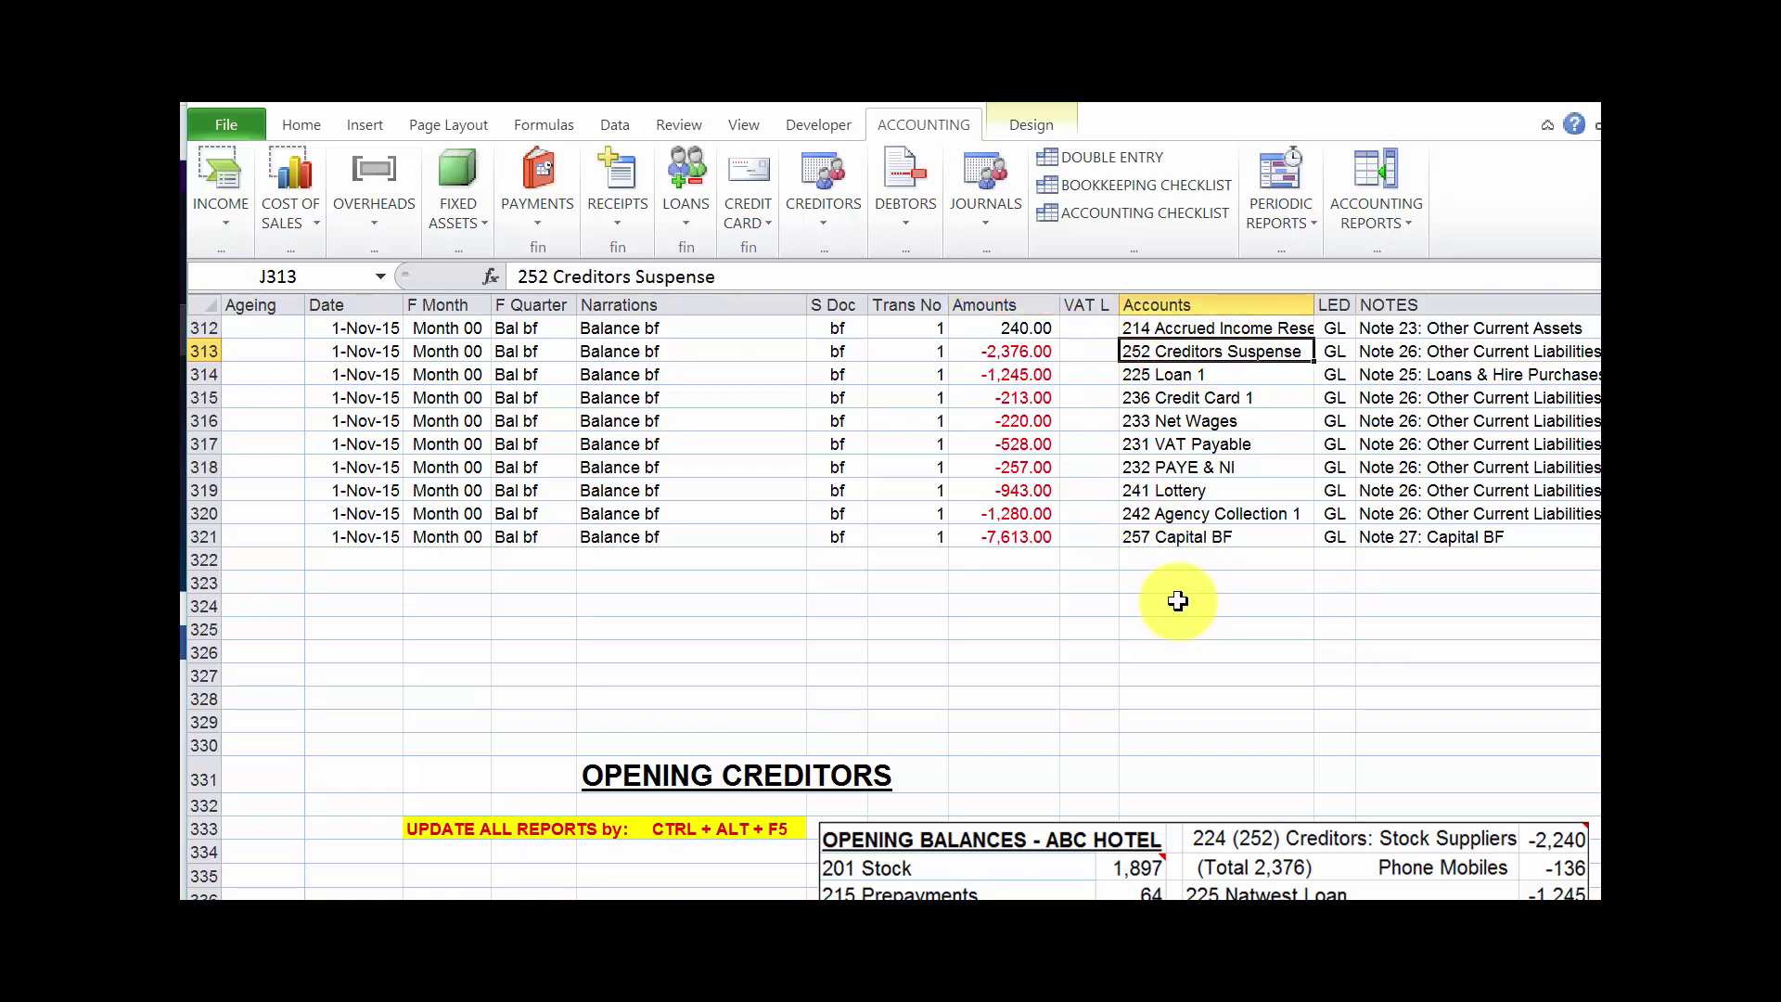
{"action": "scroll", "coordinate": [1196, 599], "scroll_direction": "down", "scroll_amount": 2}
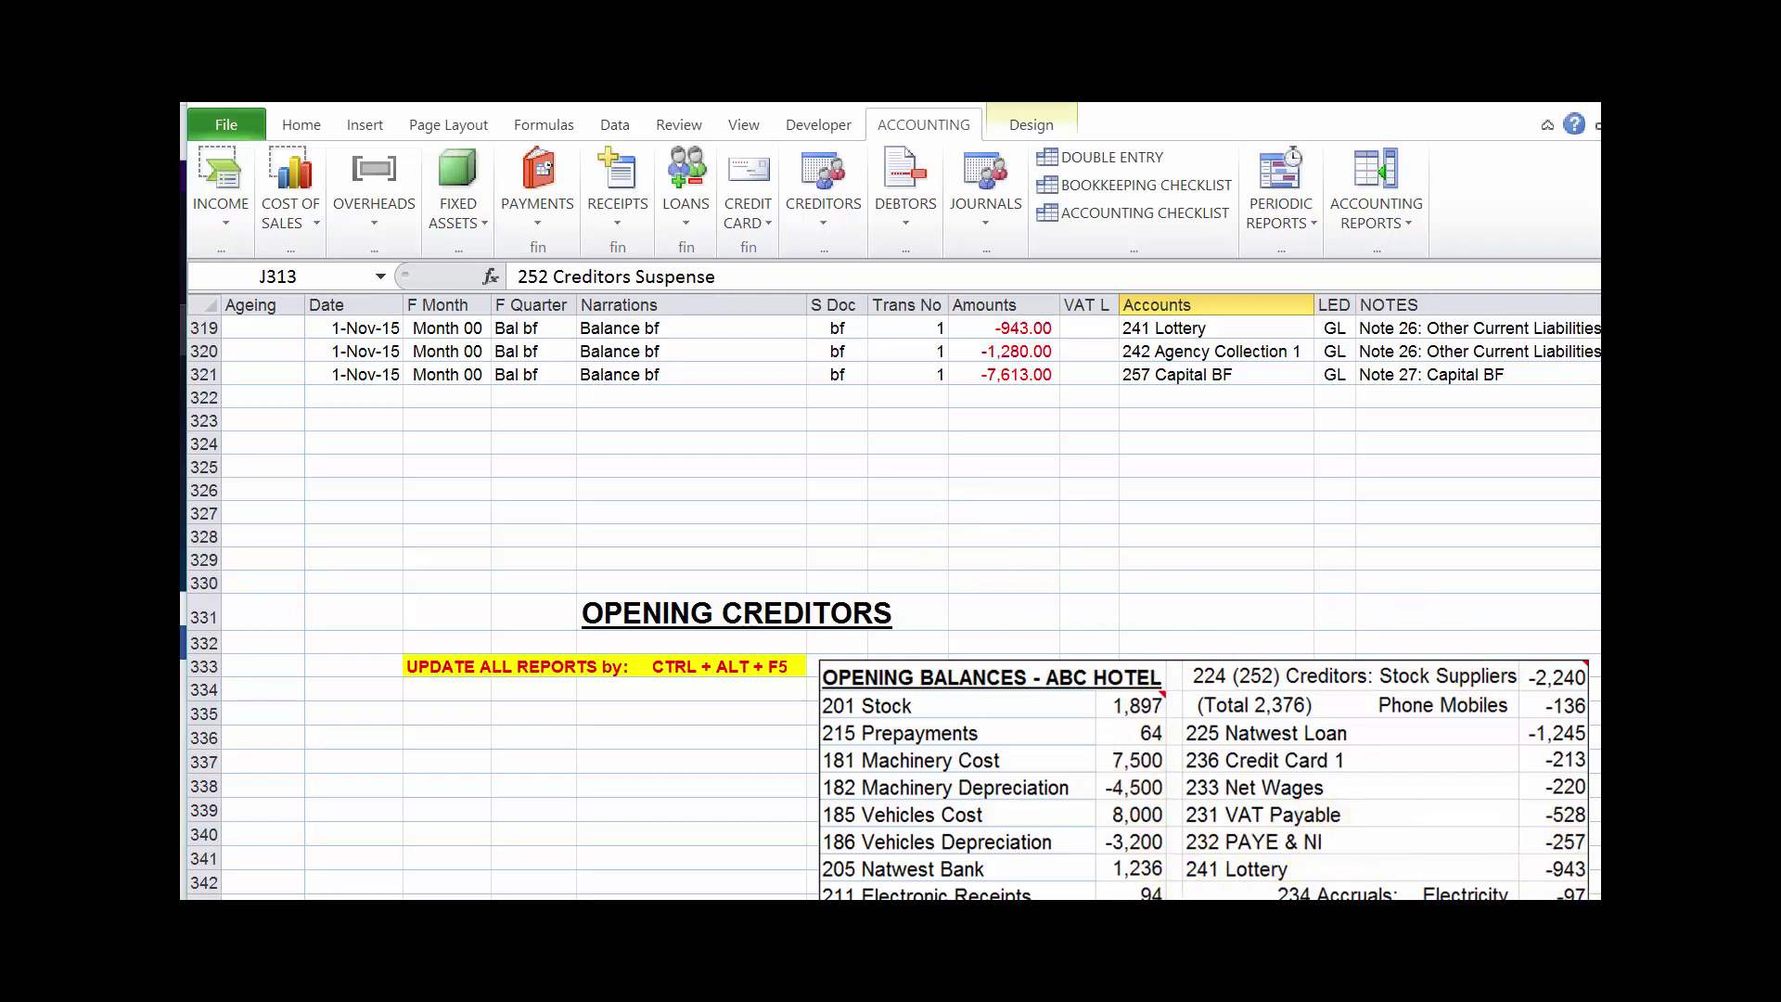
- Bring the orange Creditors Opening Balances instruction note beside the ledger to read it, and put it back outside the table
{"action": "left_click", "coordinate": [822, 222]}
{"action": "left_click", "coordinate": [1081, 422]}
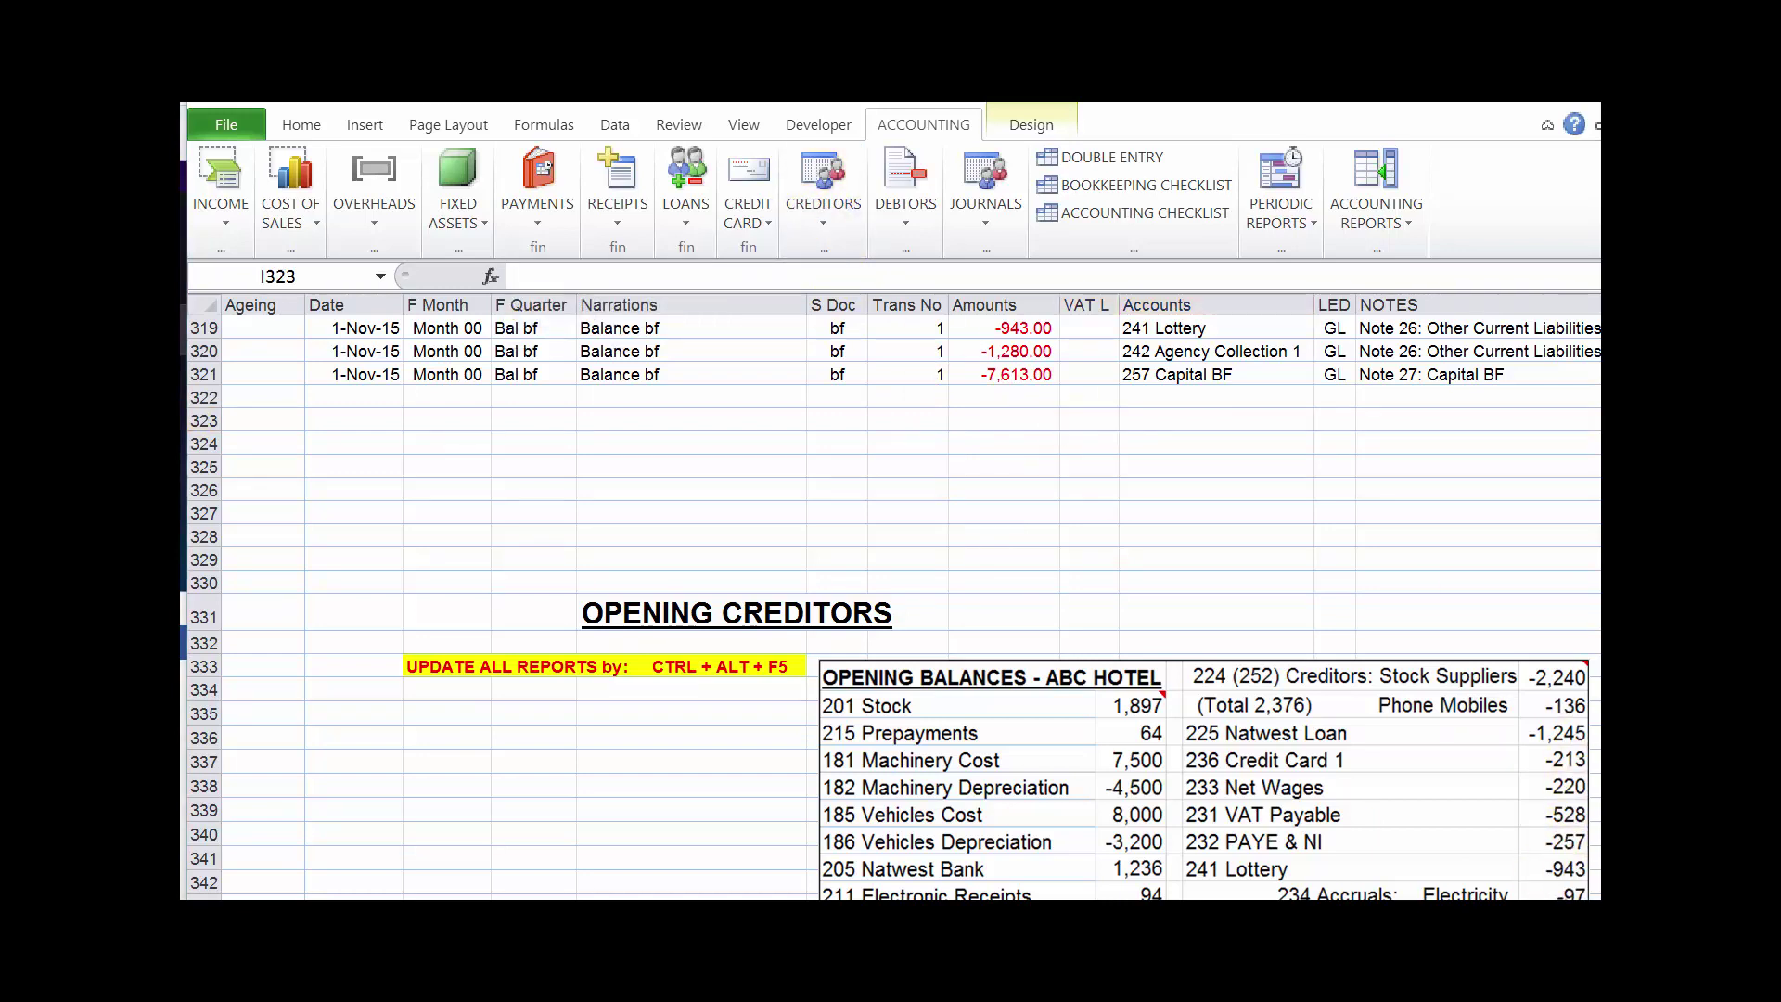
{"action": "scroll", "coordinate": [895, 593], "scroll_direction": "right", "scroll_amount": 3}
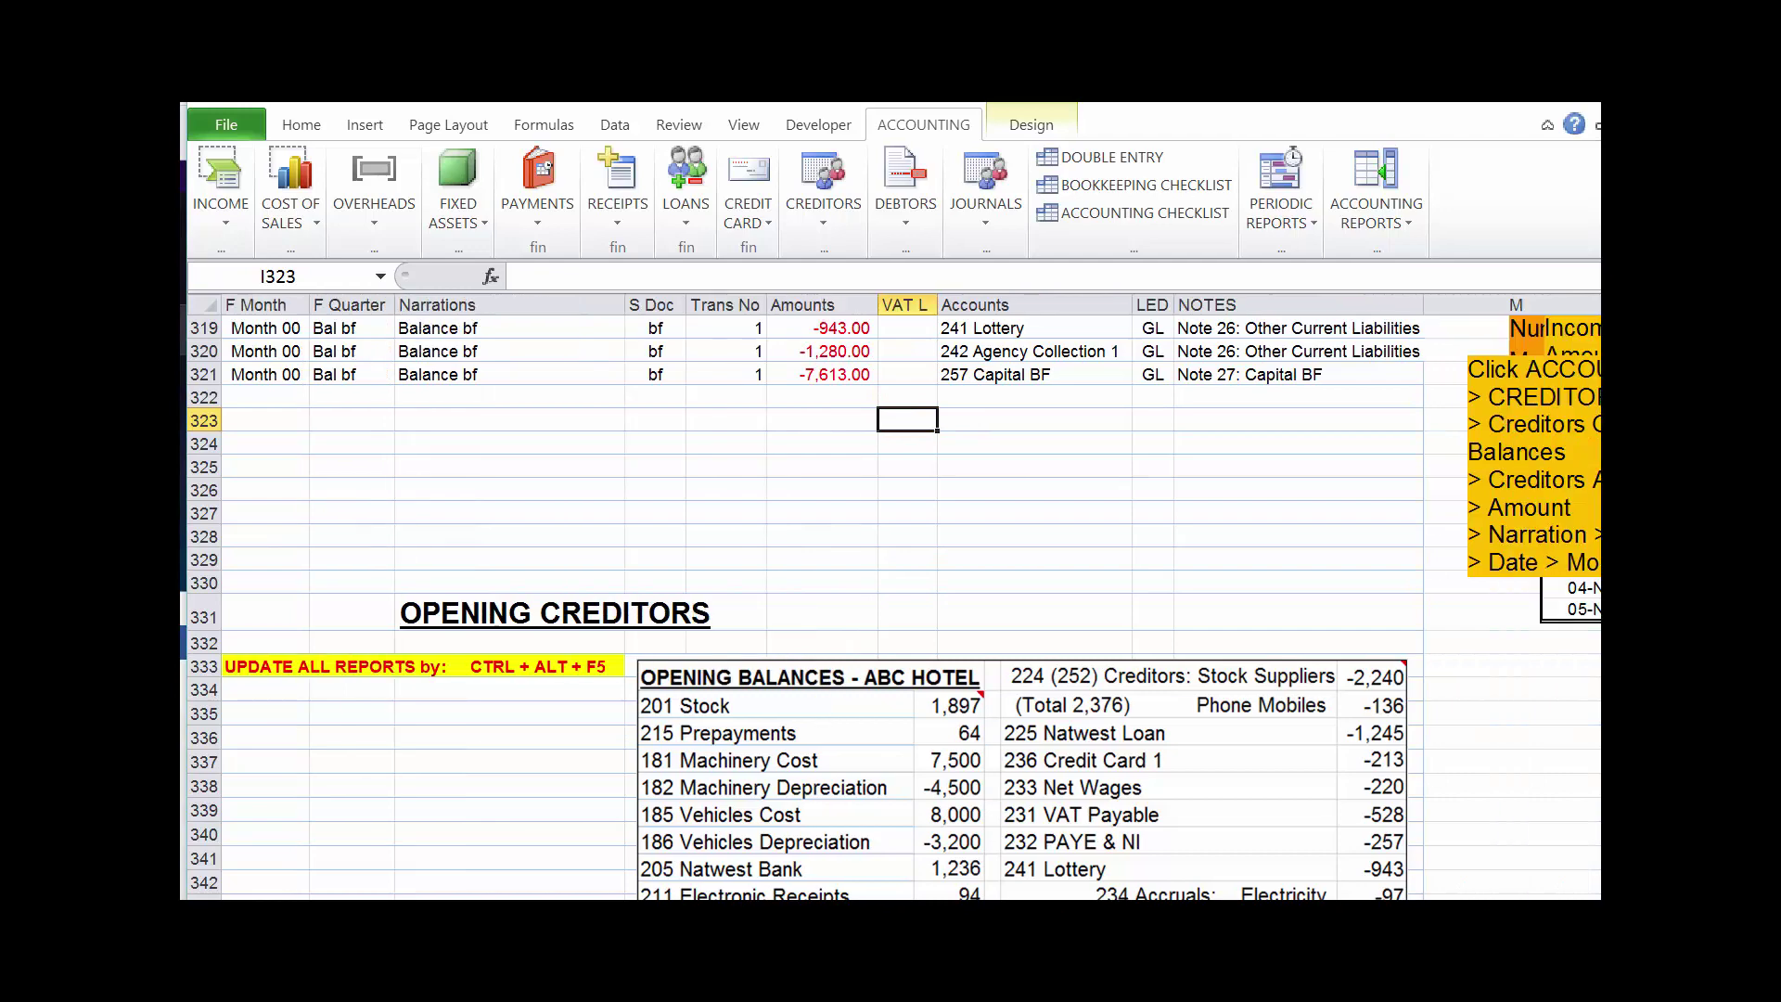
{"action": "left_click", "coordinate": [1532, 492]}
{"action": "left_click_drag", "start_coordinate": [1533, 492], "coordinate": [1215, 520]}
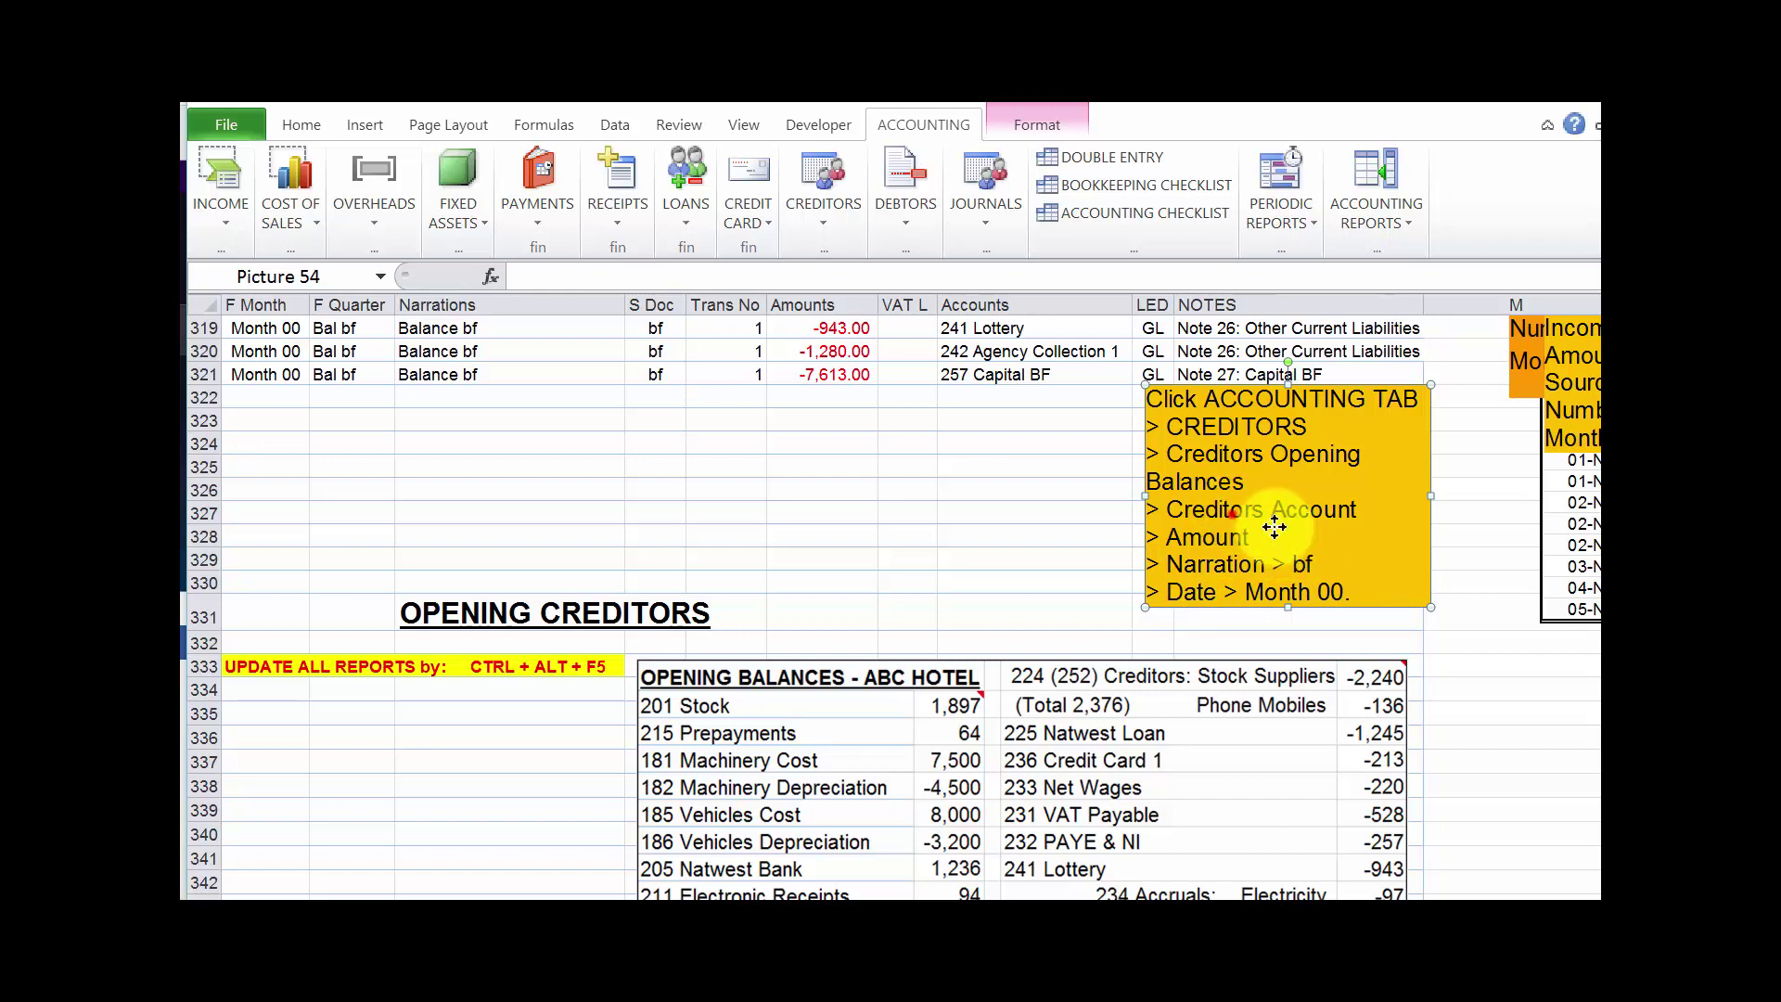
{"action": "left_click_drag", "start_coordinate": [1233, 513], "coordinate": [1585, 545]}
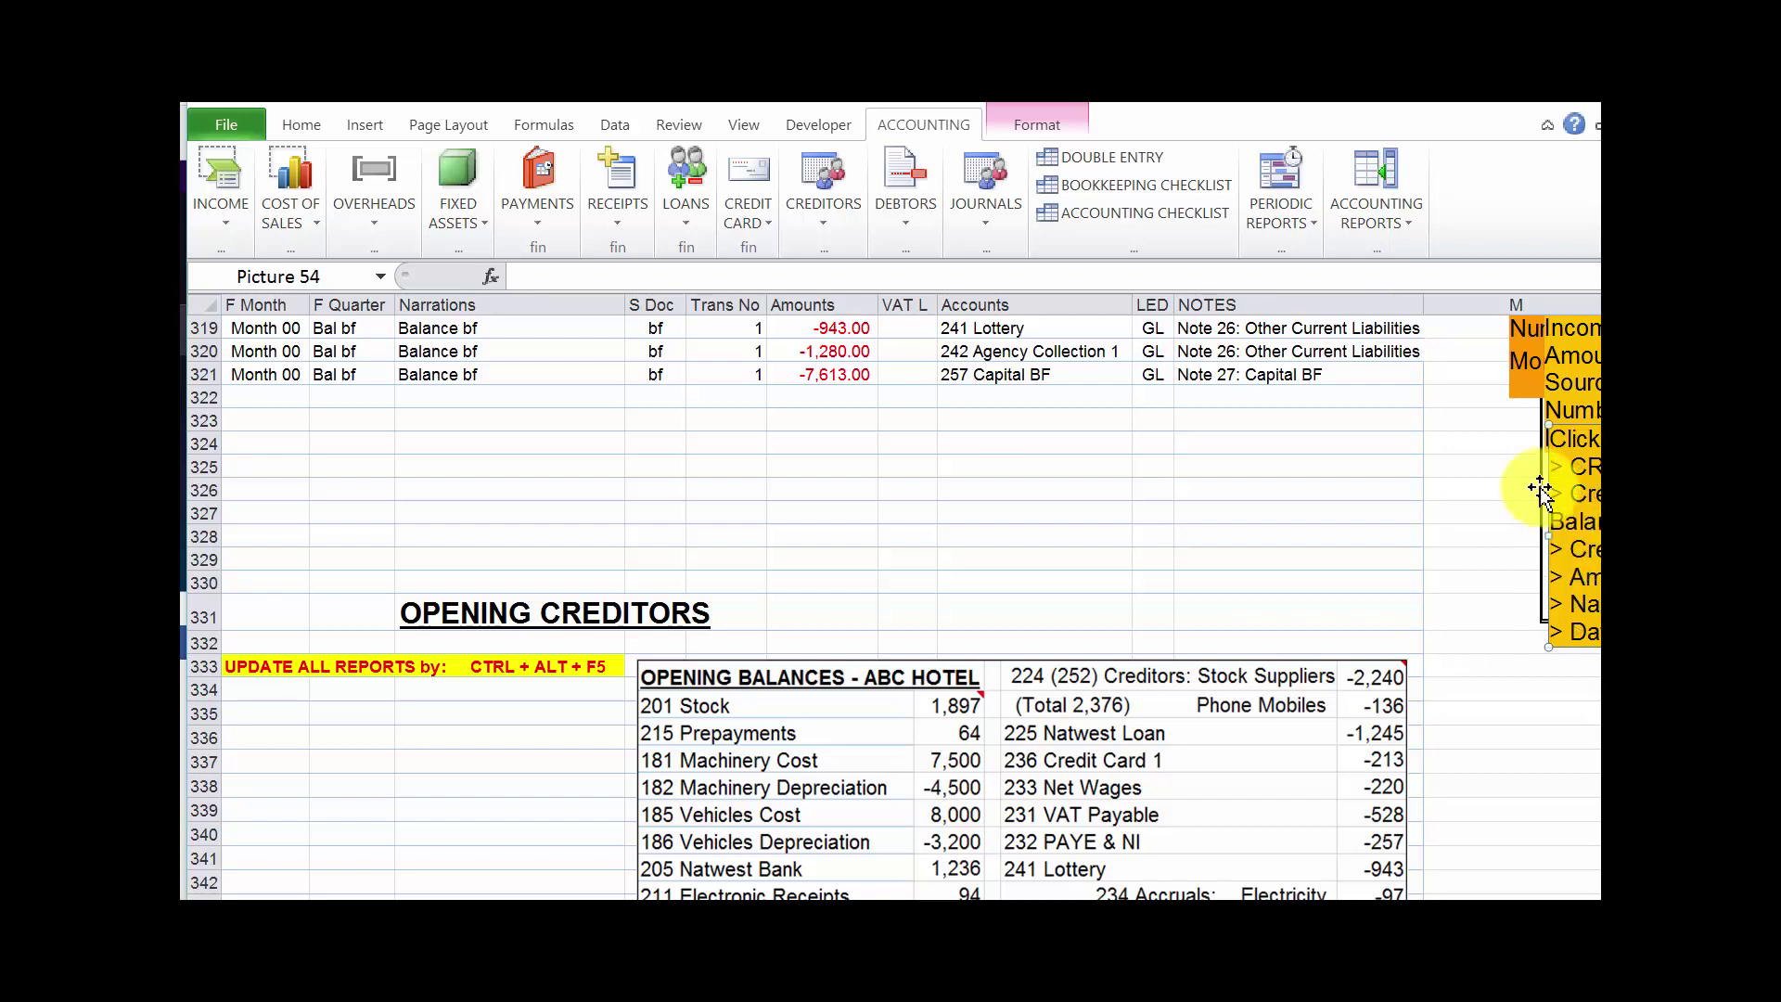
{"action": "left_click", "coordinate": [1530, 362]}
{"action": "left_click_drag", "start_coordinate": [1530, 362], "coordinate": [1535, 362]}
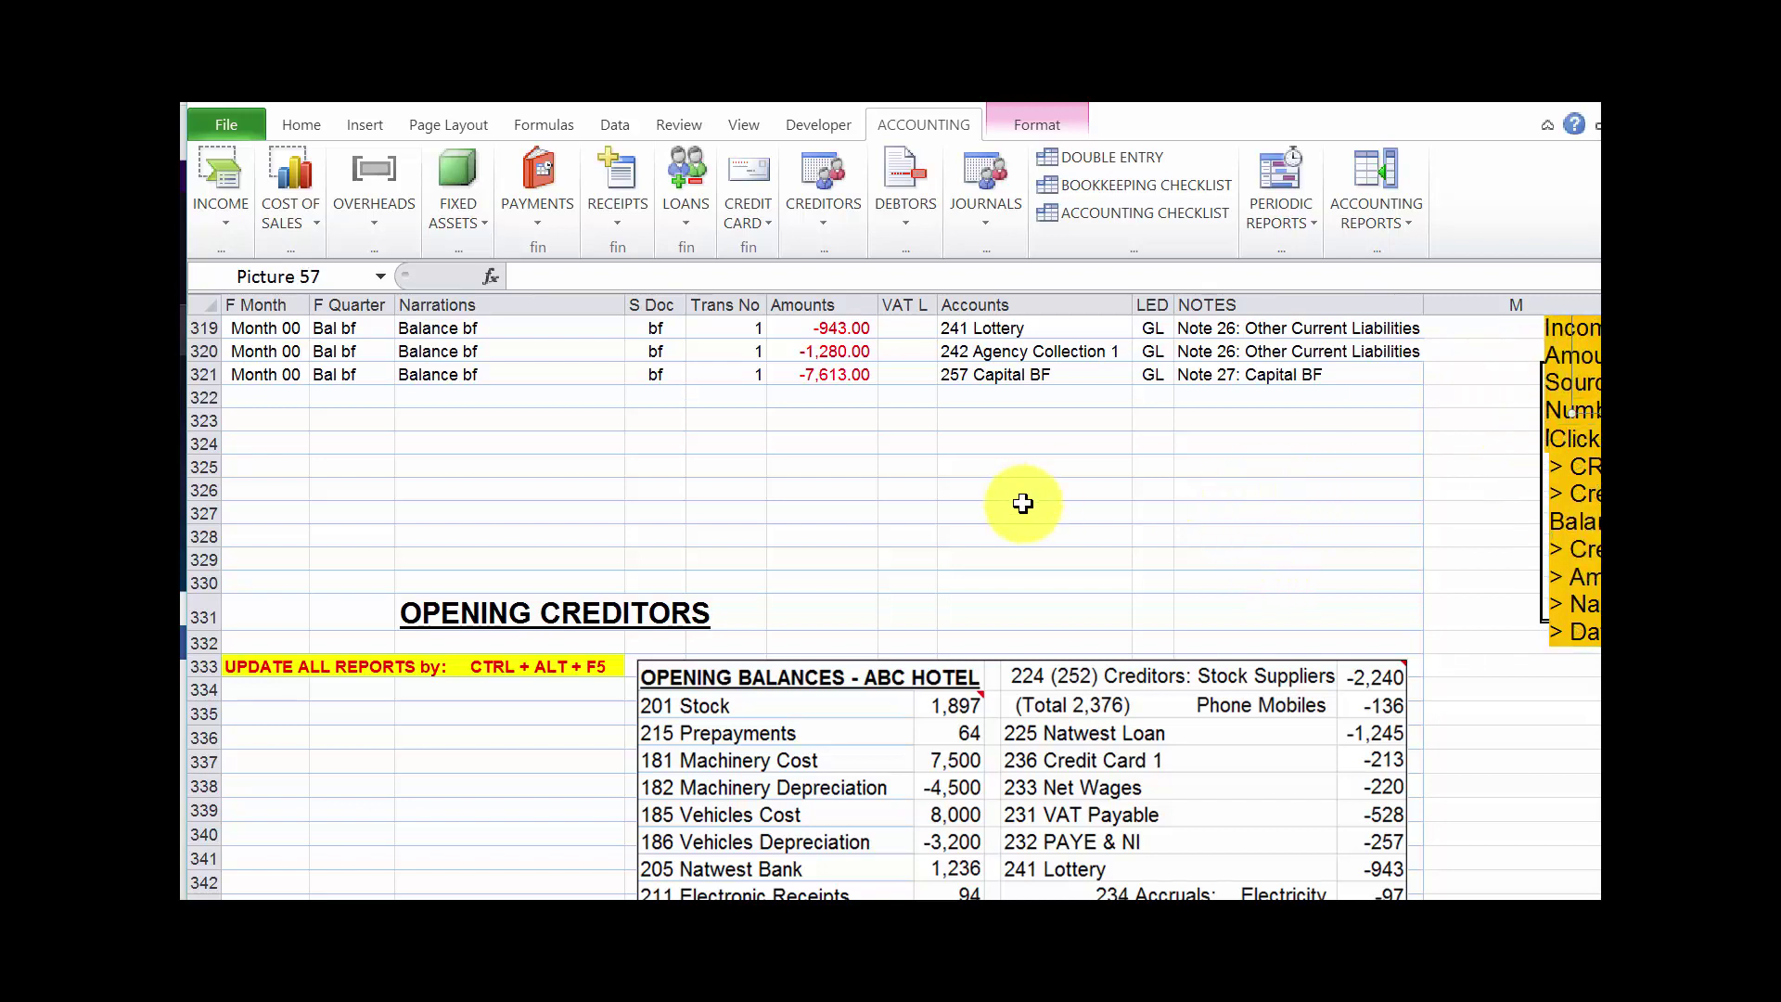
- Open the Creditors Opening Balances form and position it above the ABC HOTEL opening balances table
{"action": "left_click", "coordinate": [821, 208]}
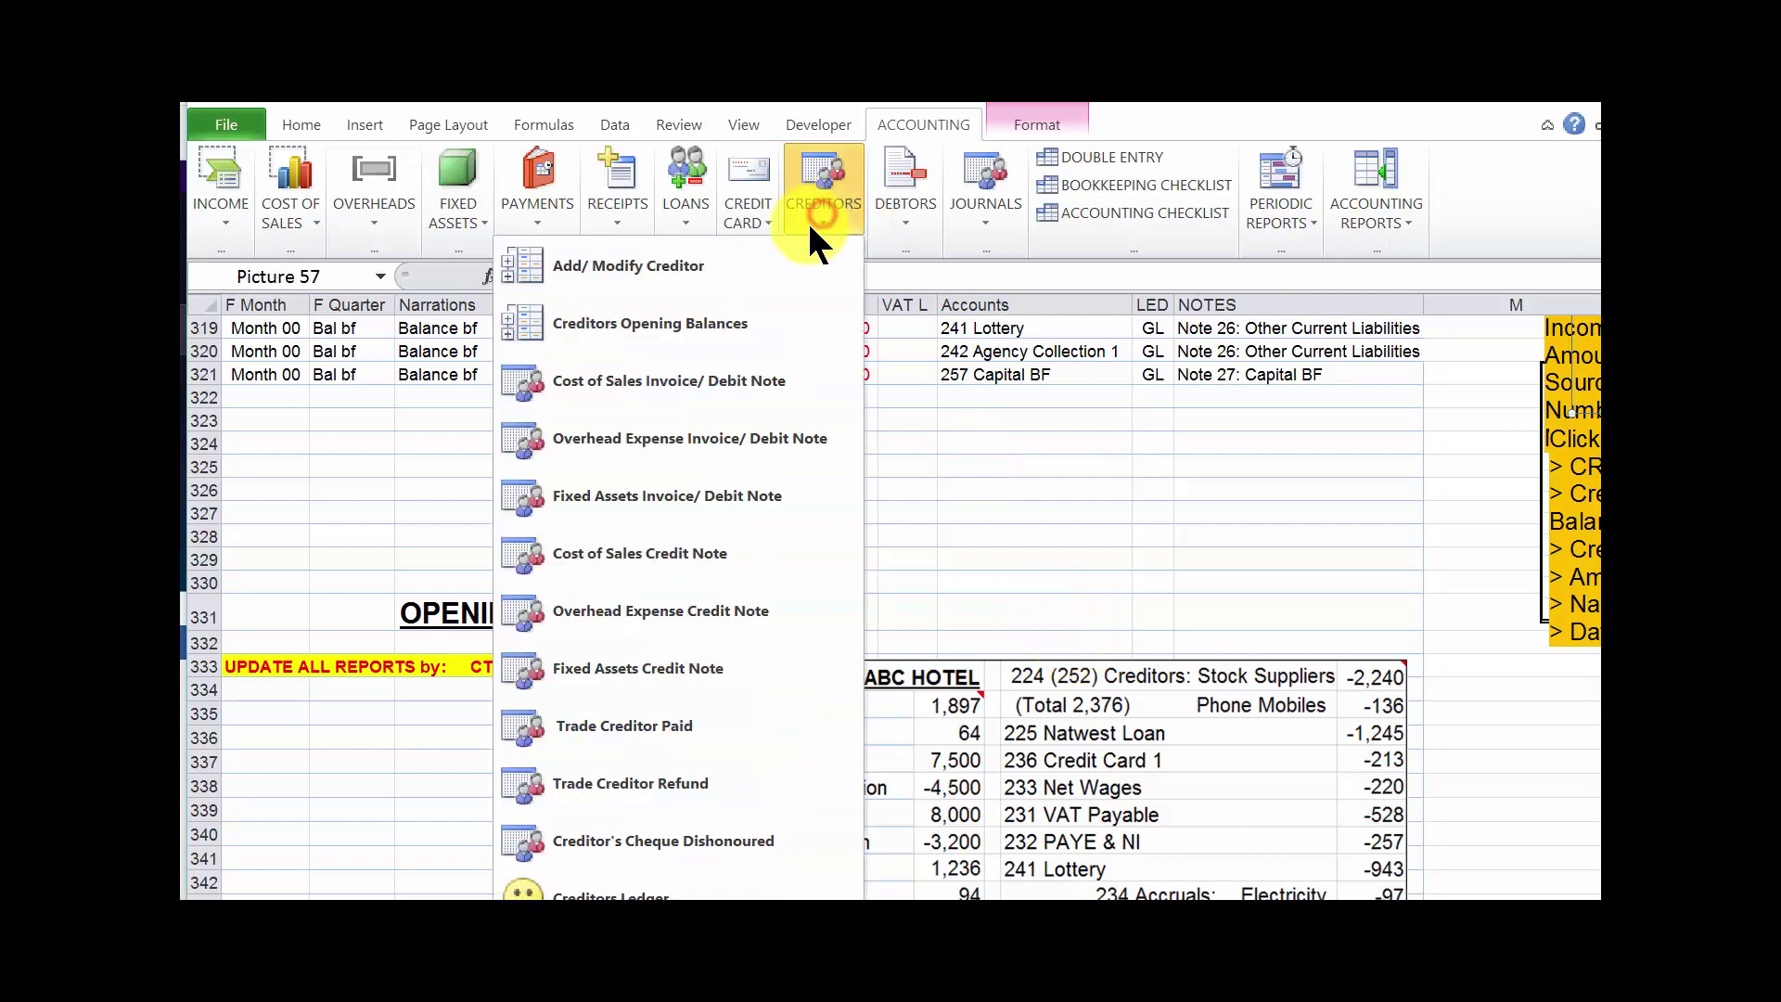
{"action": "left_click", "coordinate": [743, 316]}
{"action": "left_click_drag", "start_coordinate": [837, 350], "coordinate": [738, 334]}
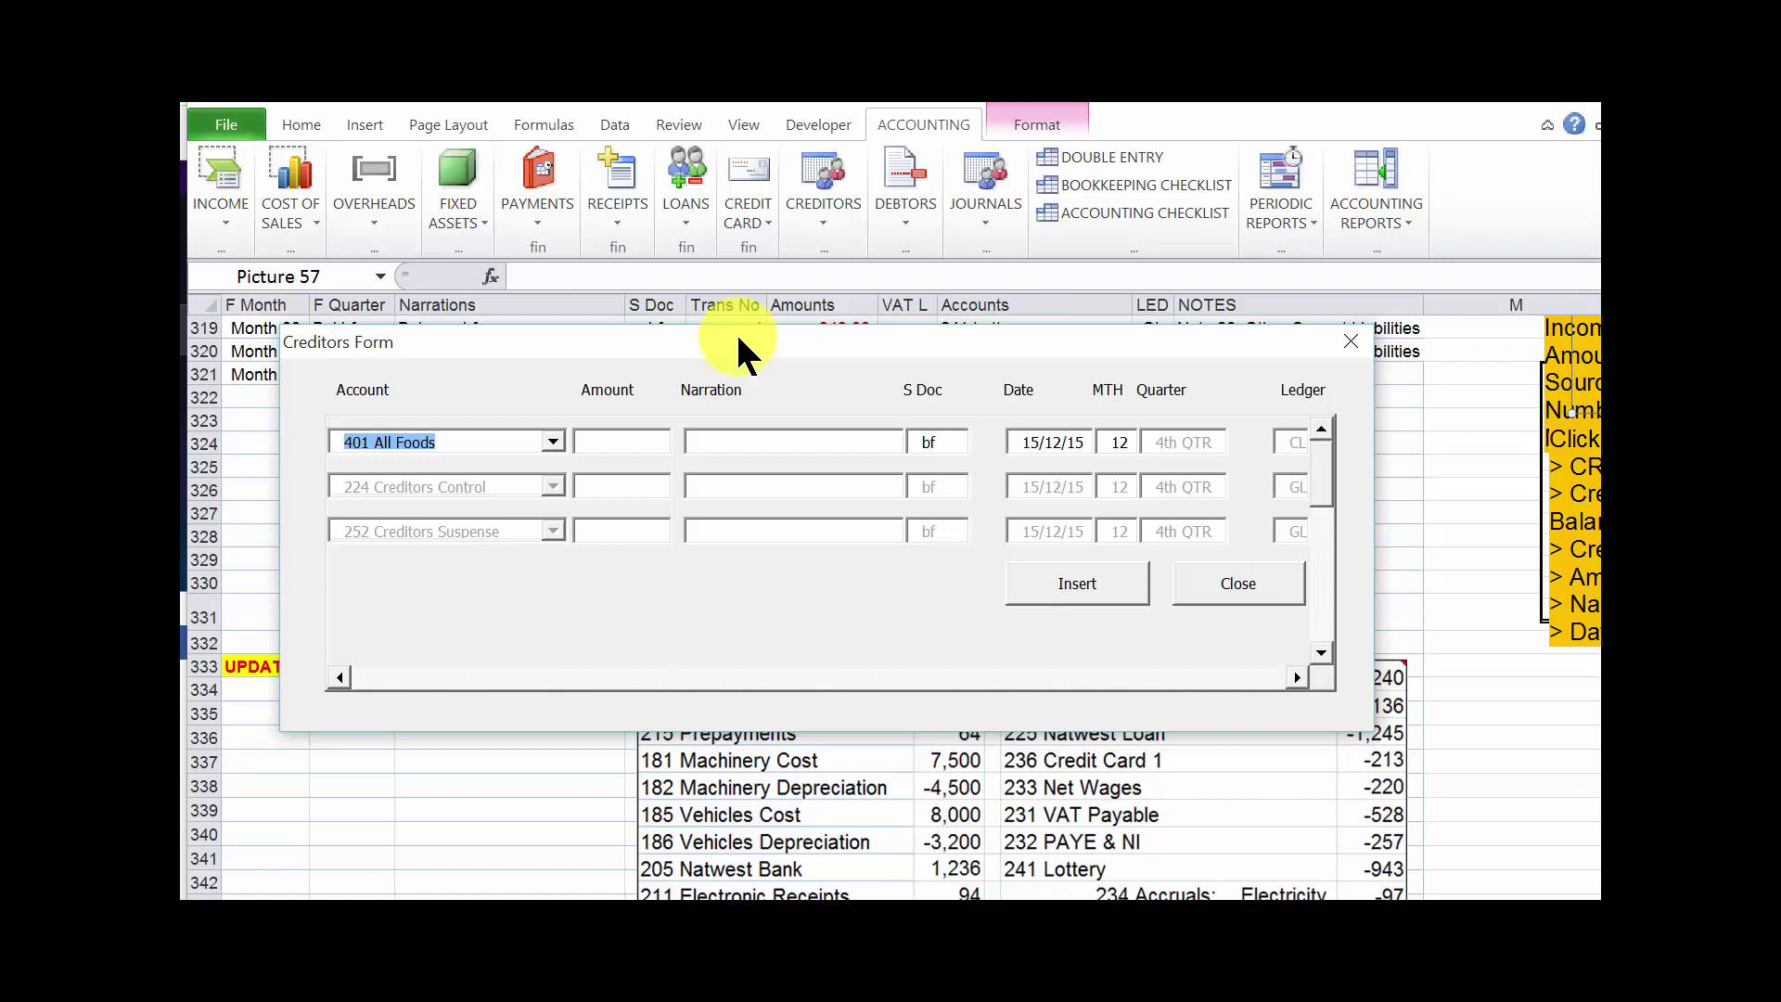
{"action": "left_click_drag", "start_coordinate": [737, 331], "coordinate": [660, 258]}
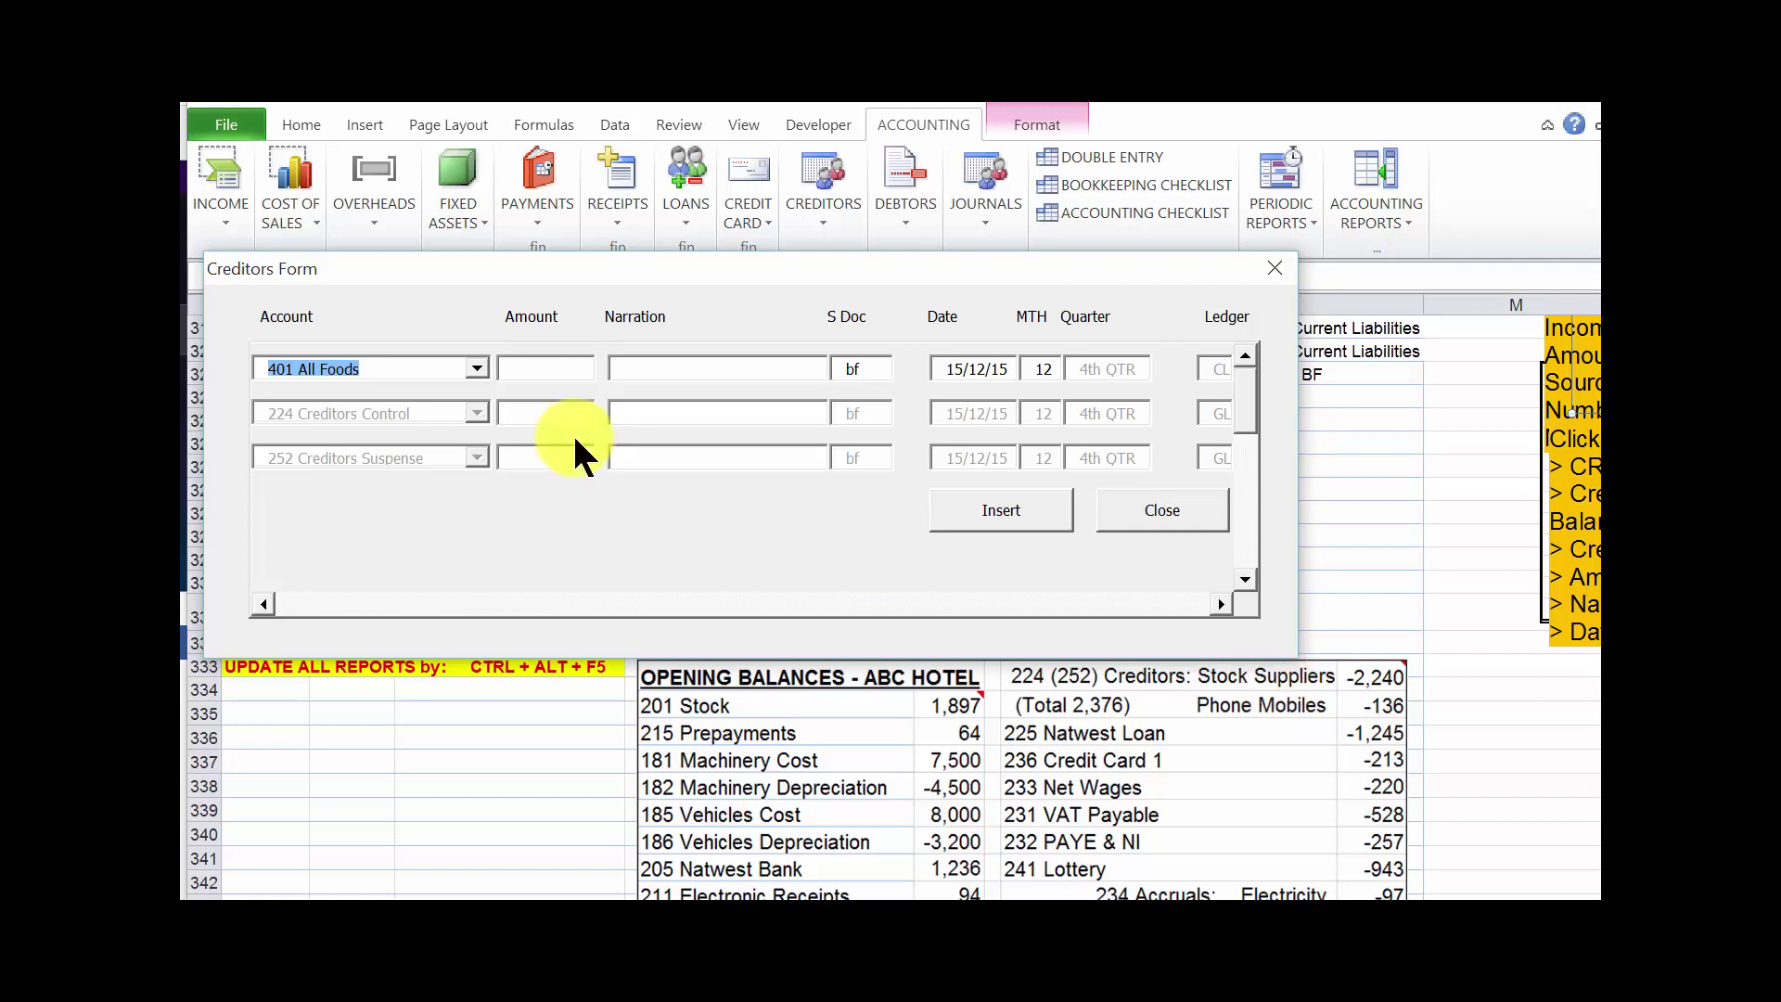
- Select account 413 Stock Suppliers in the form and enter an amount of -2240
{"action": "left_click", "coordinate": [476, 368]}
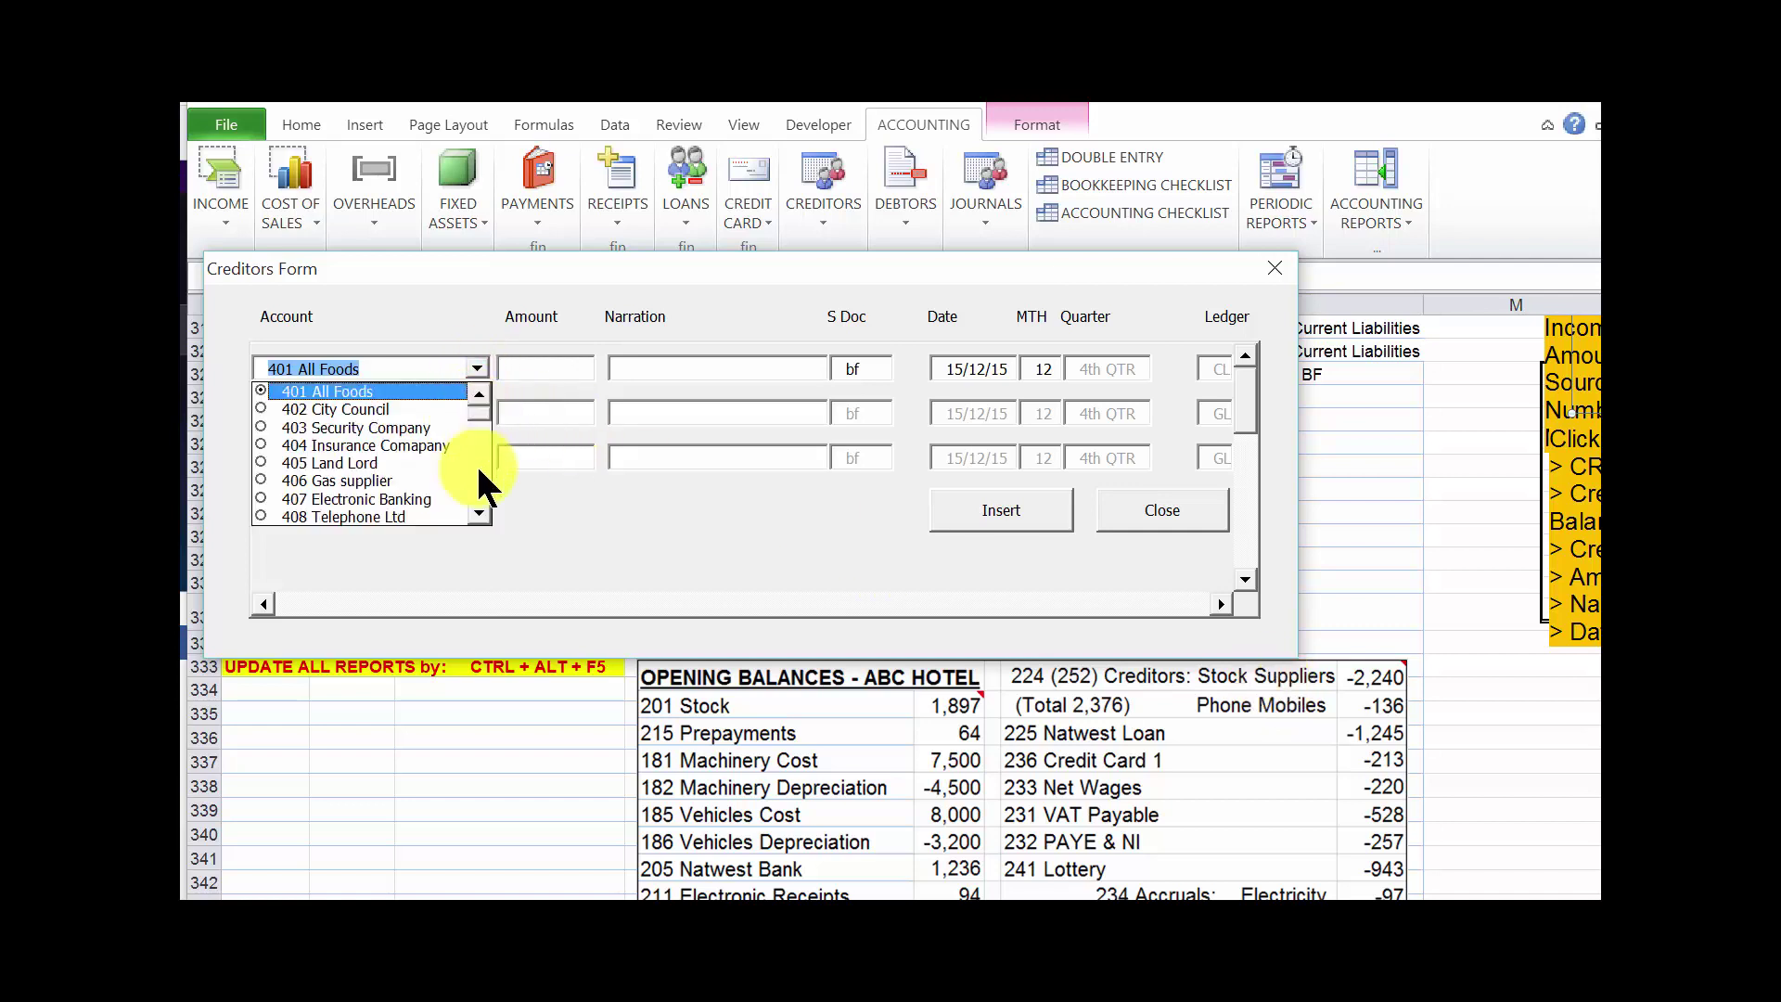
{"action": "left_click", "coordinate": [479, 513]}
{"action": "left_click", "coordinate": [480, 513]}
{"action": "left_click", "coordinate": [479, 513]}
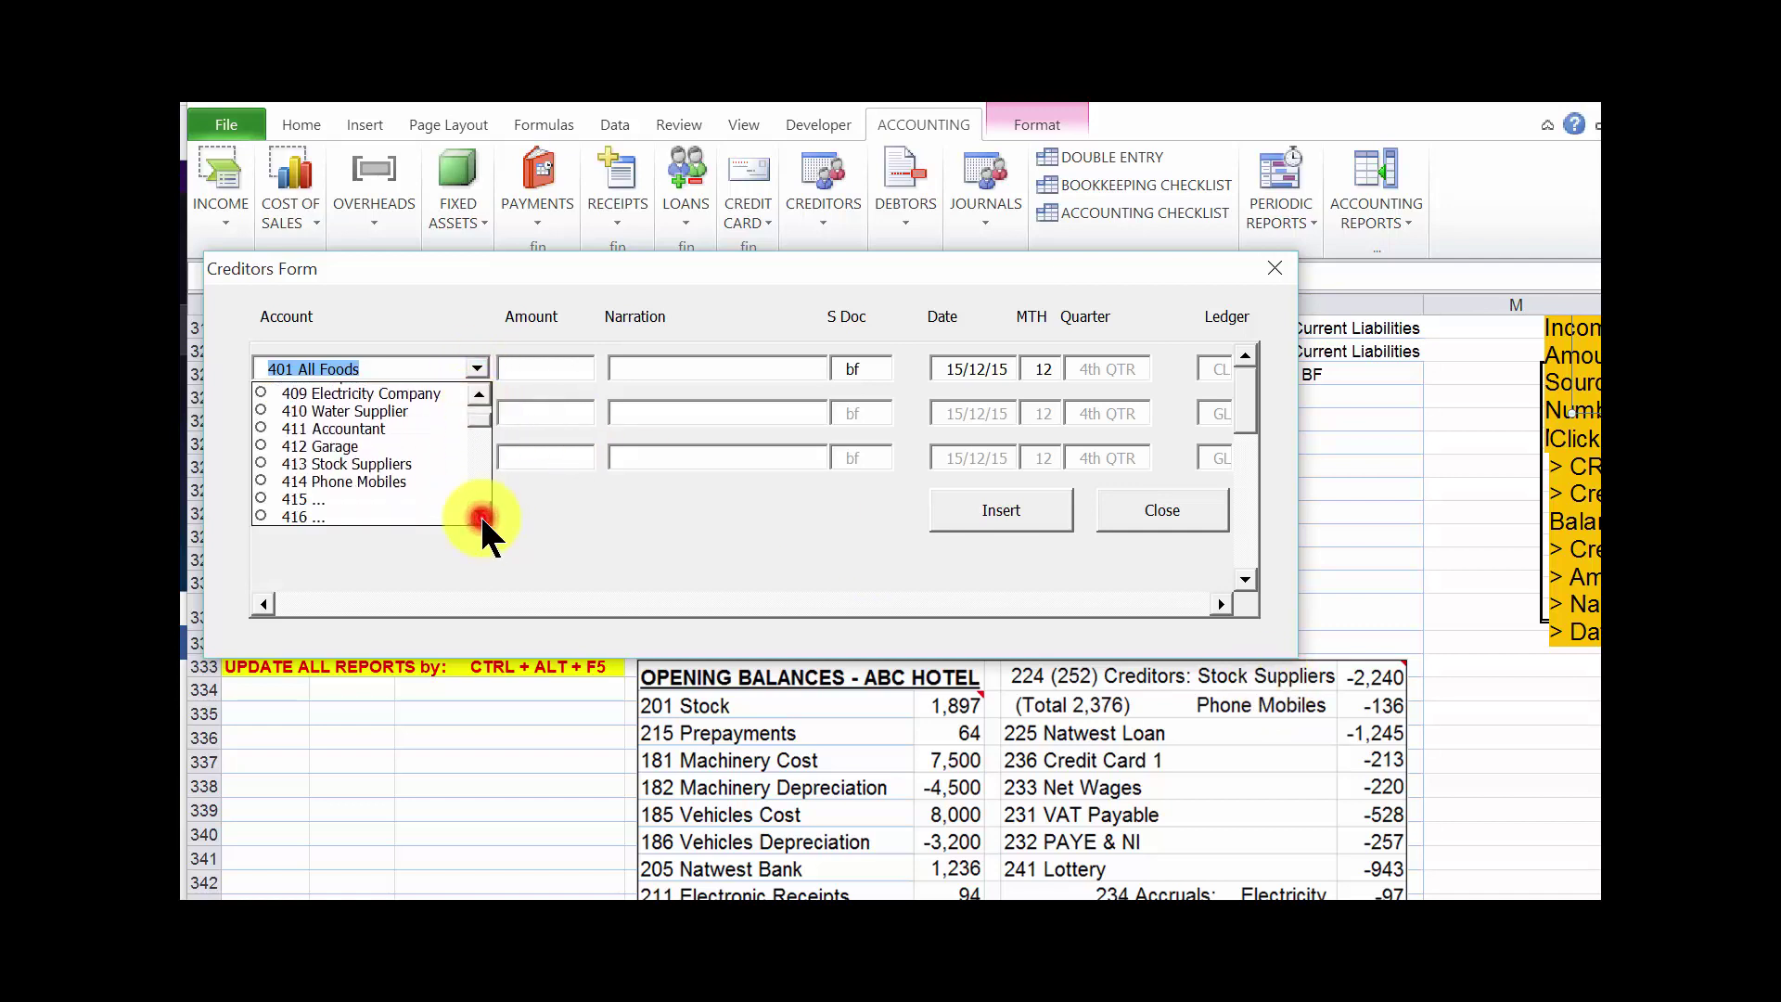
{"action": "left_click", "coordinate": [388, 461]}
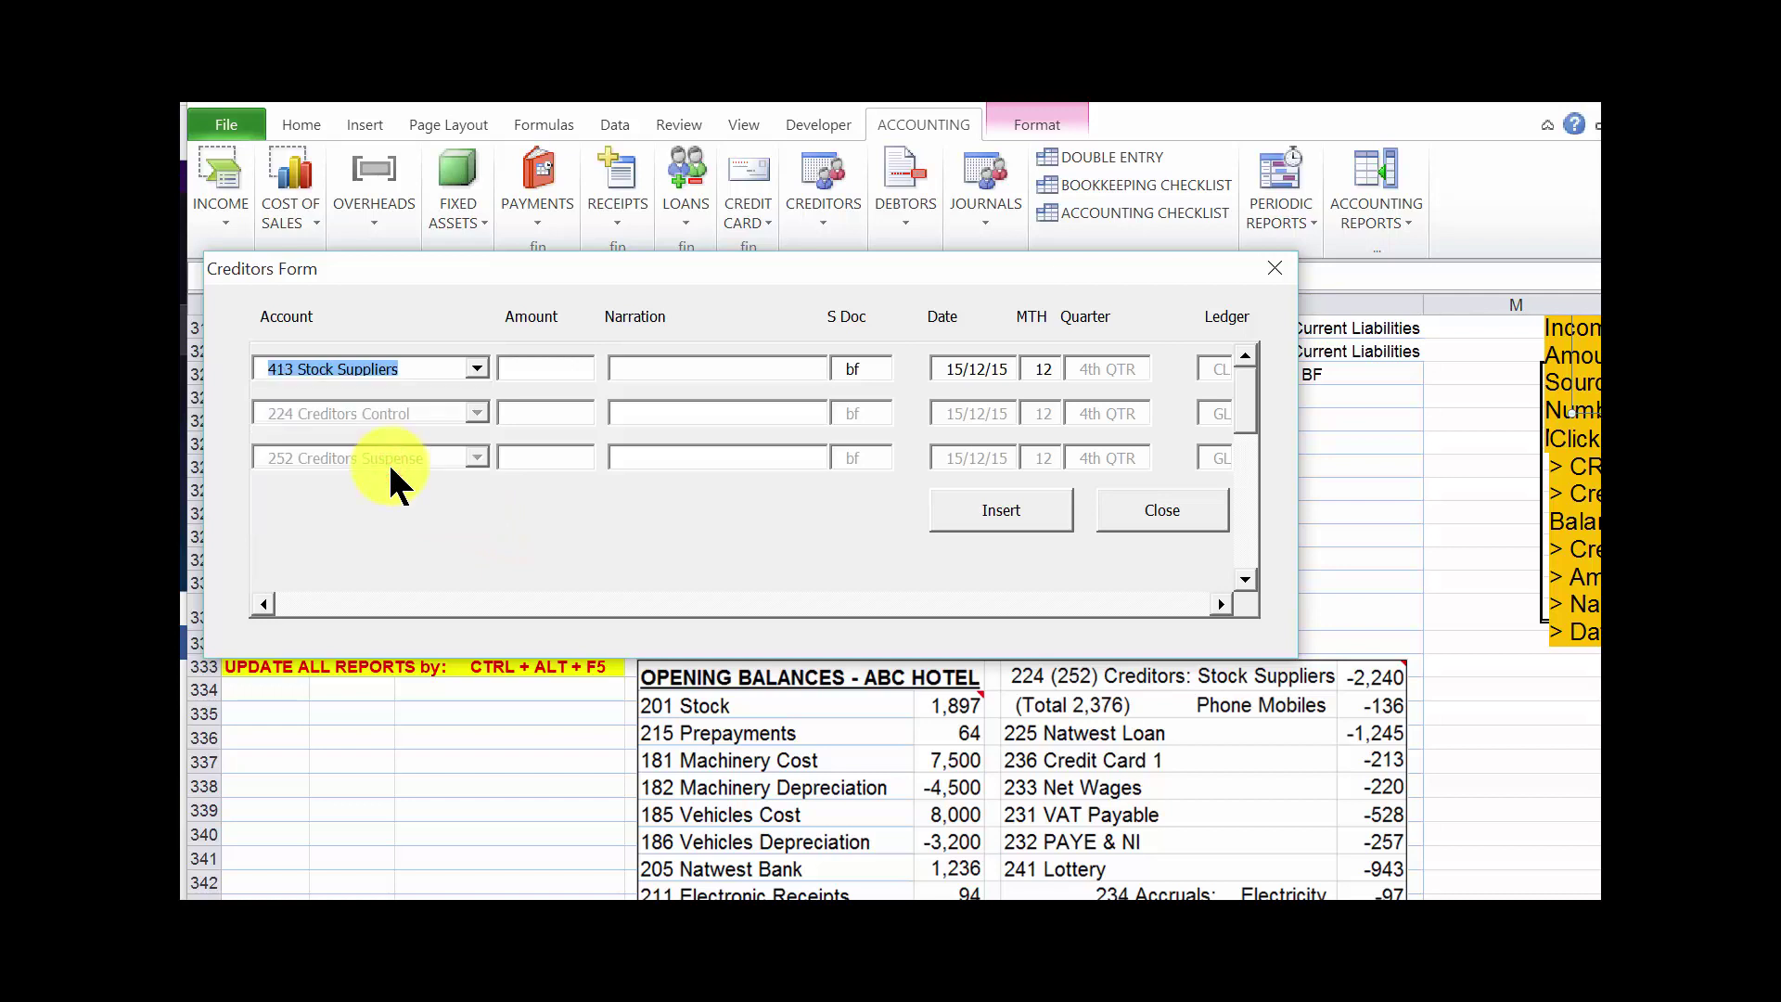
{"action": "key", "text": "Tab"}
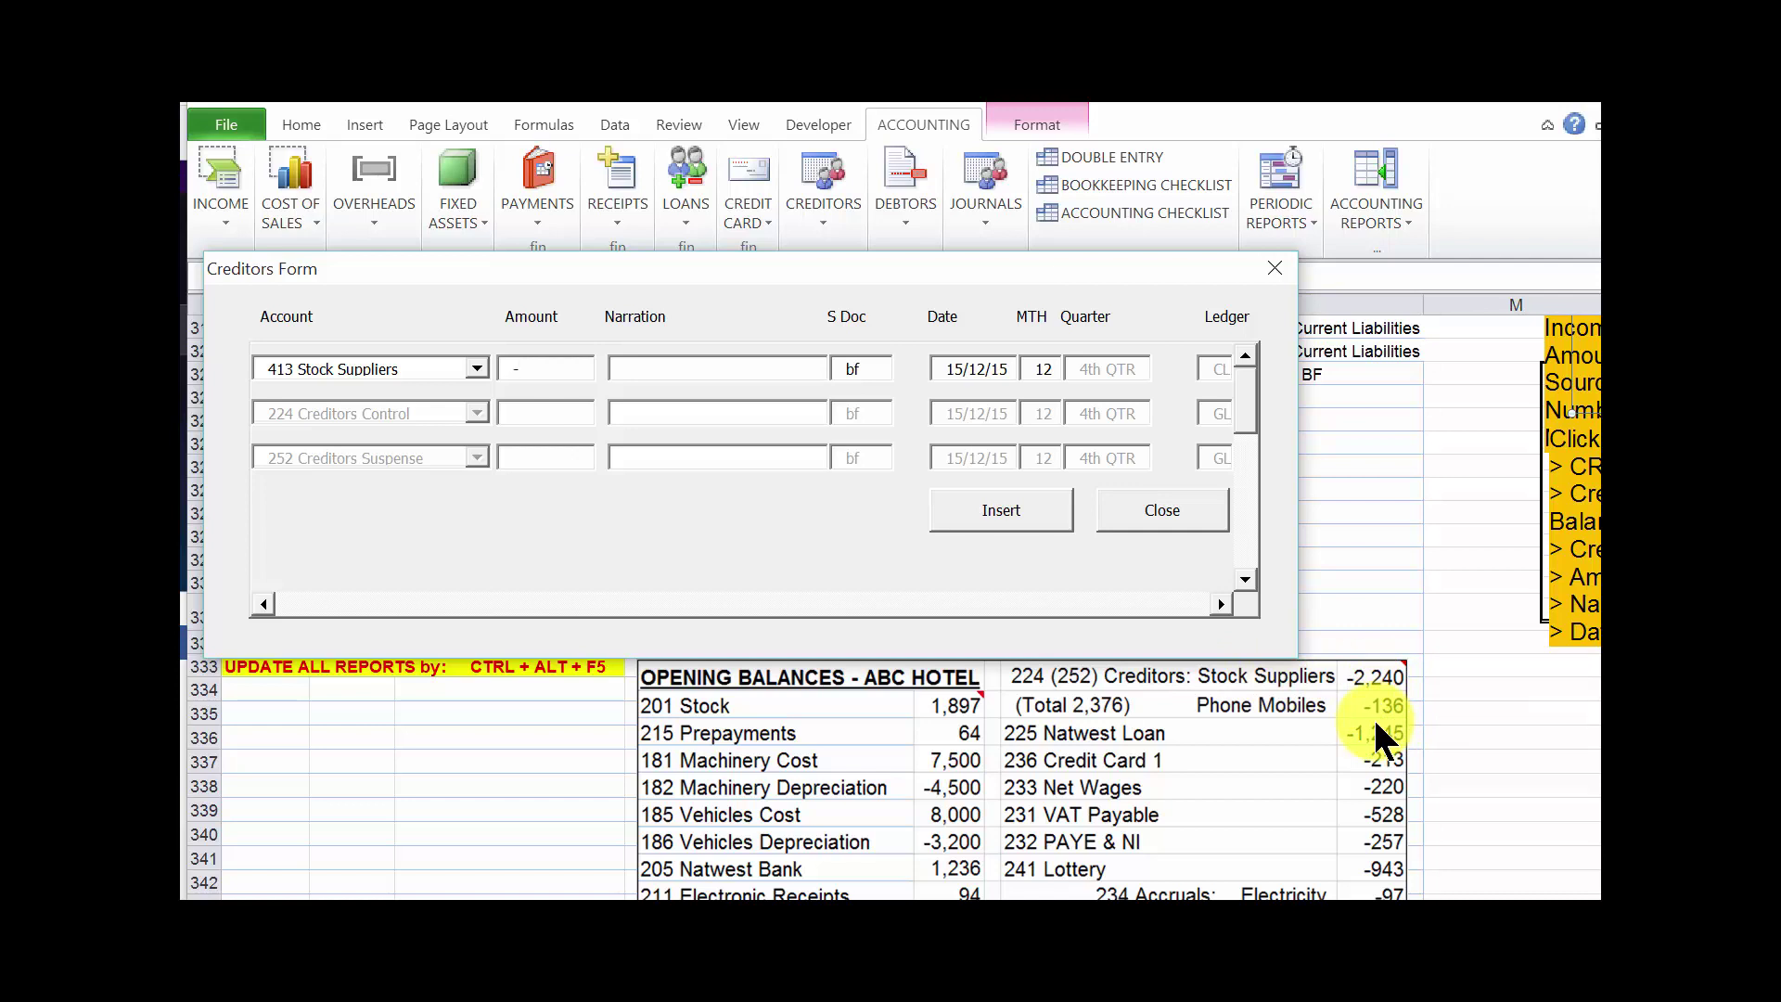
{"action": "type", "text": "2240"}
{"action": "key", "text": "Tab"}
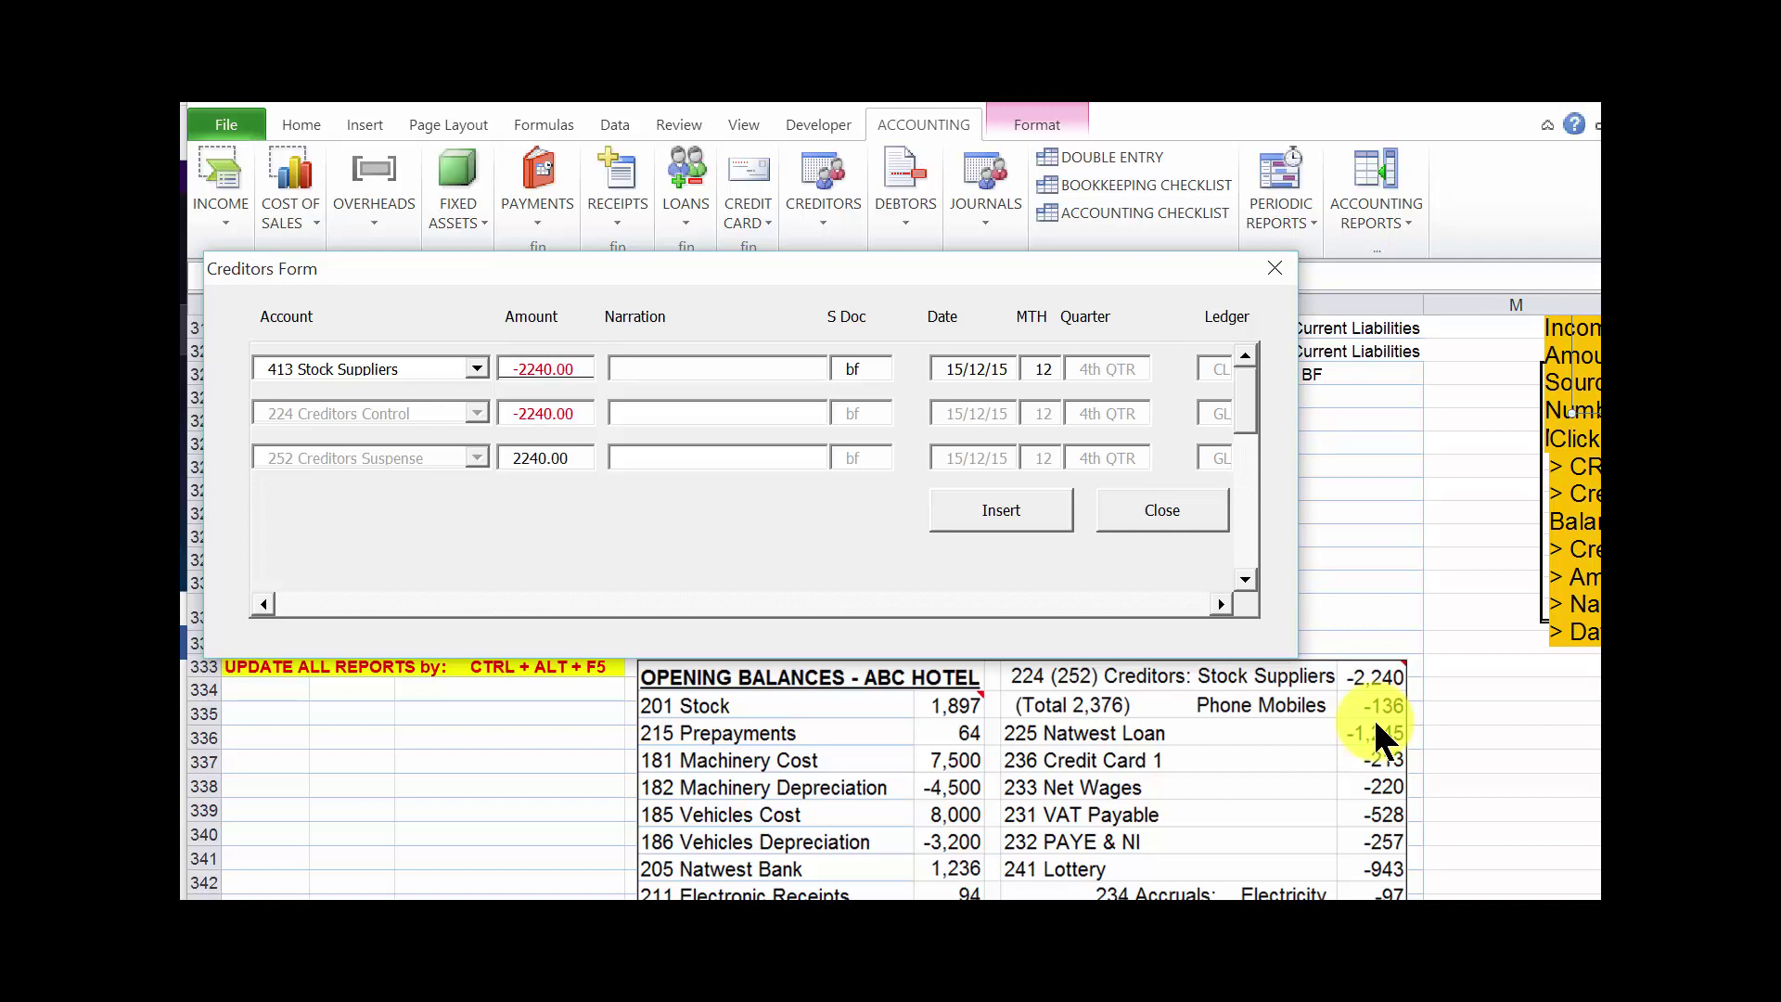
- Complete the Stock Suppliers entry with narration Balance bf, date 01/11/15 and month 00
{"action": "type", "text": "Balance bf"}
{"action": "key", "text": "Tab"}
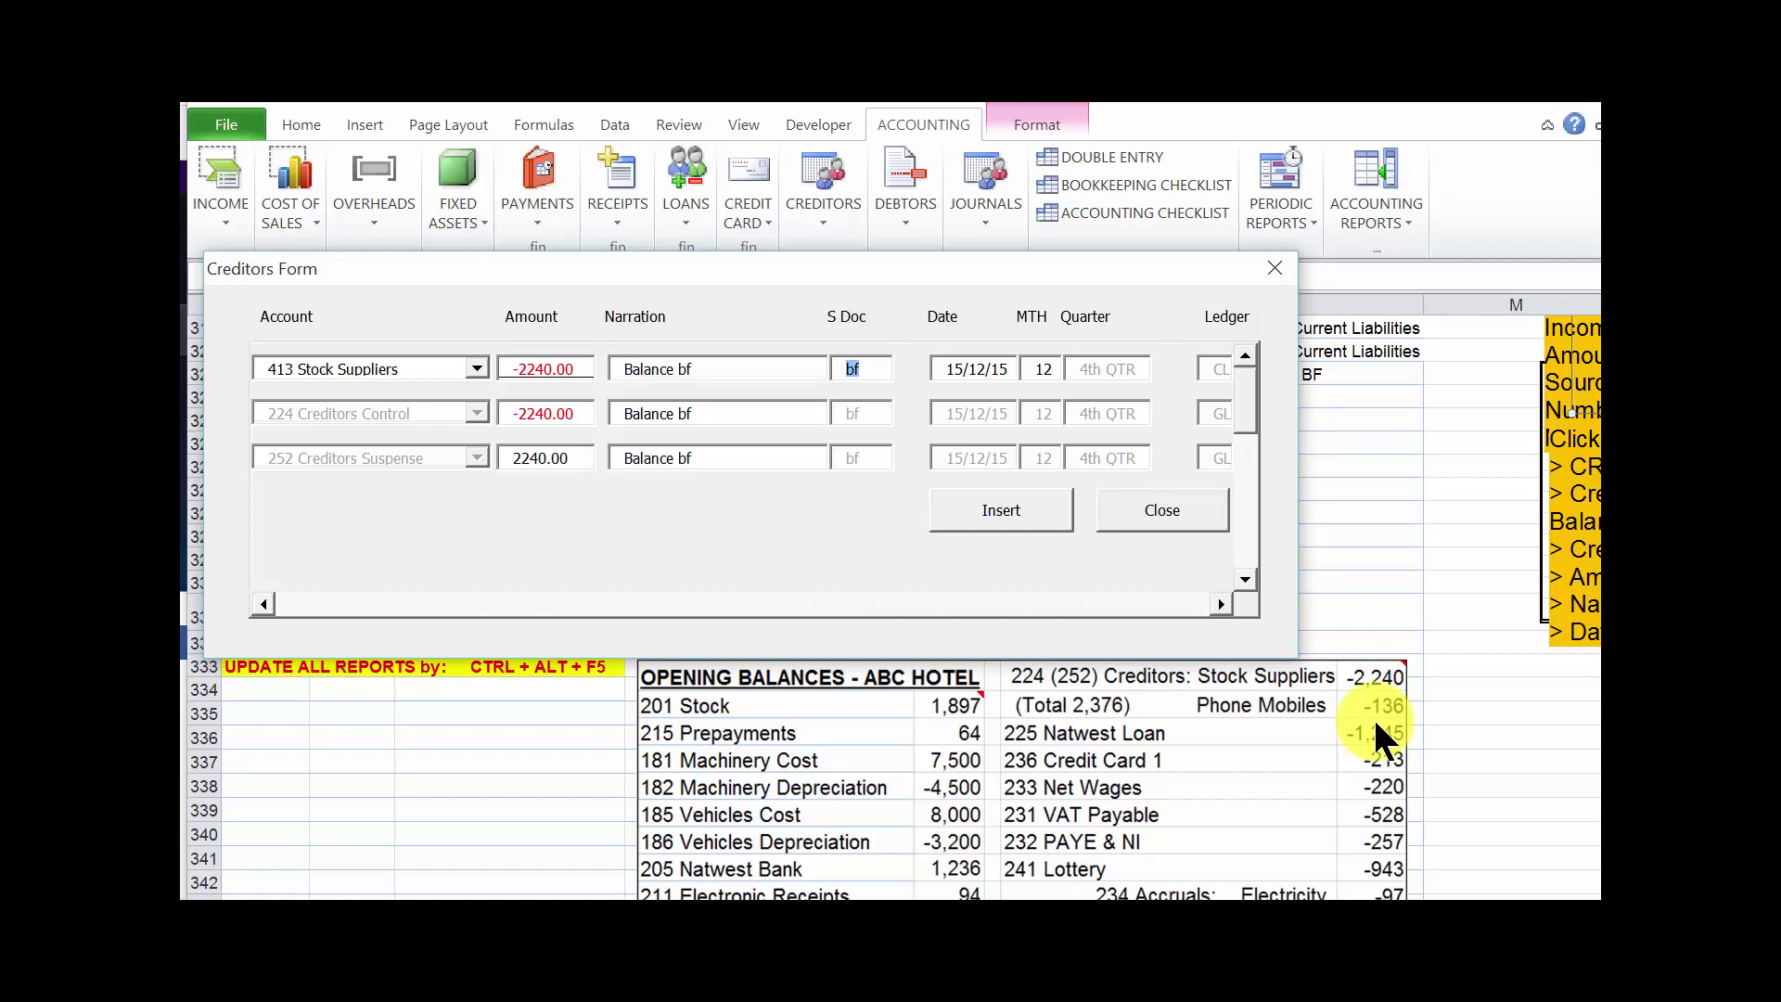
{"action": "key", "text": "Tab"}
{"action": "type", "text": "01/11/15"}
{"action": "key", "text": "Tab"}
{"action": "type", "text": "00"}
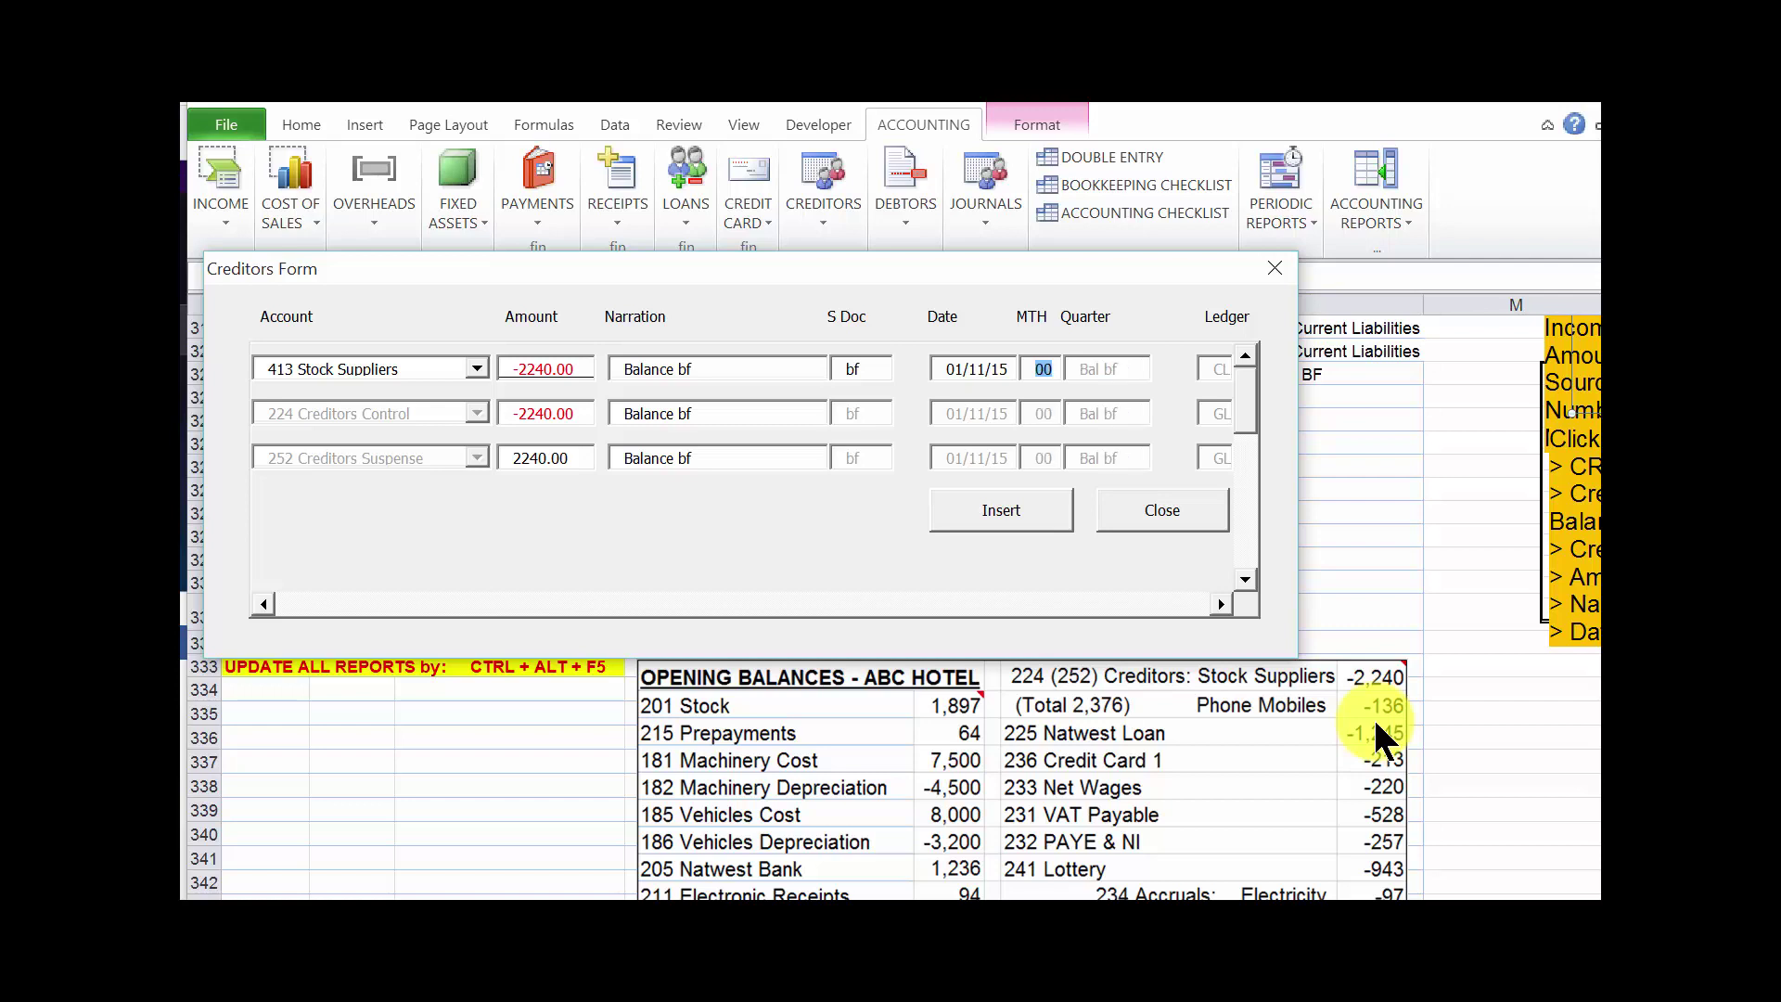
{"action": "key", "text": "Tab"}
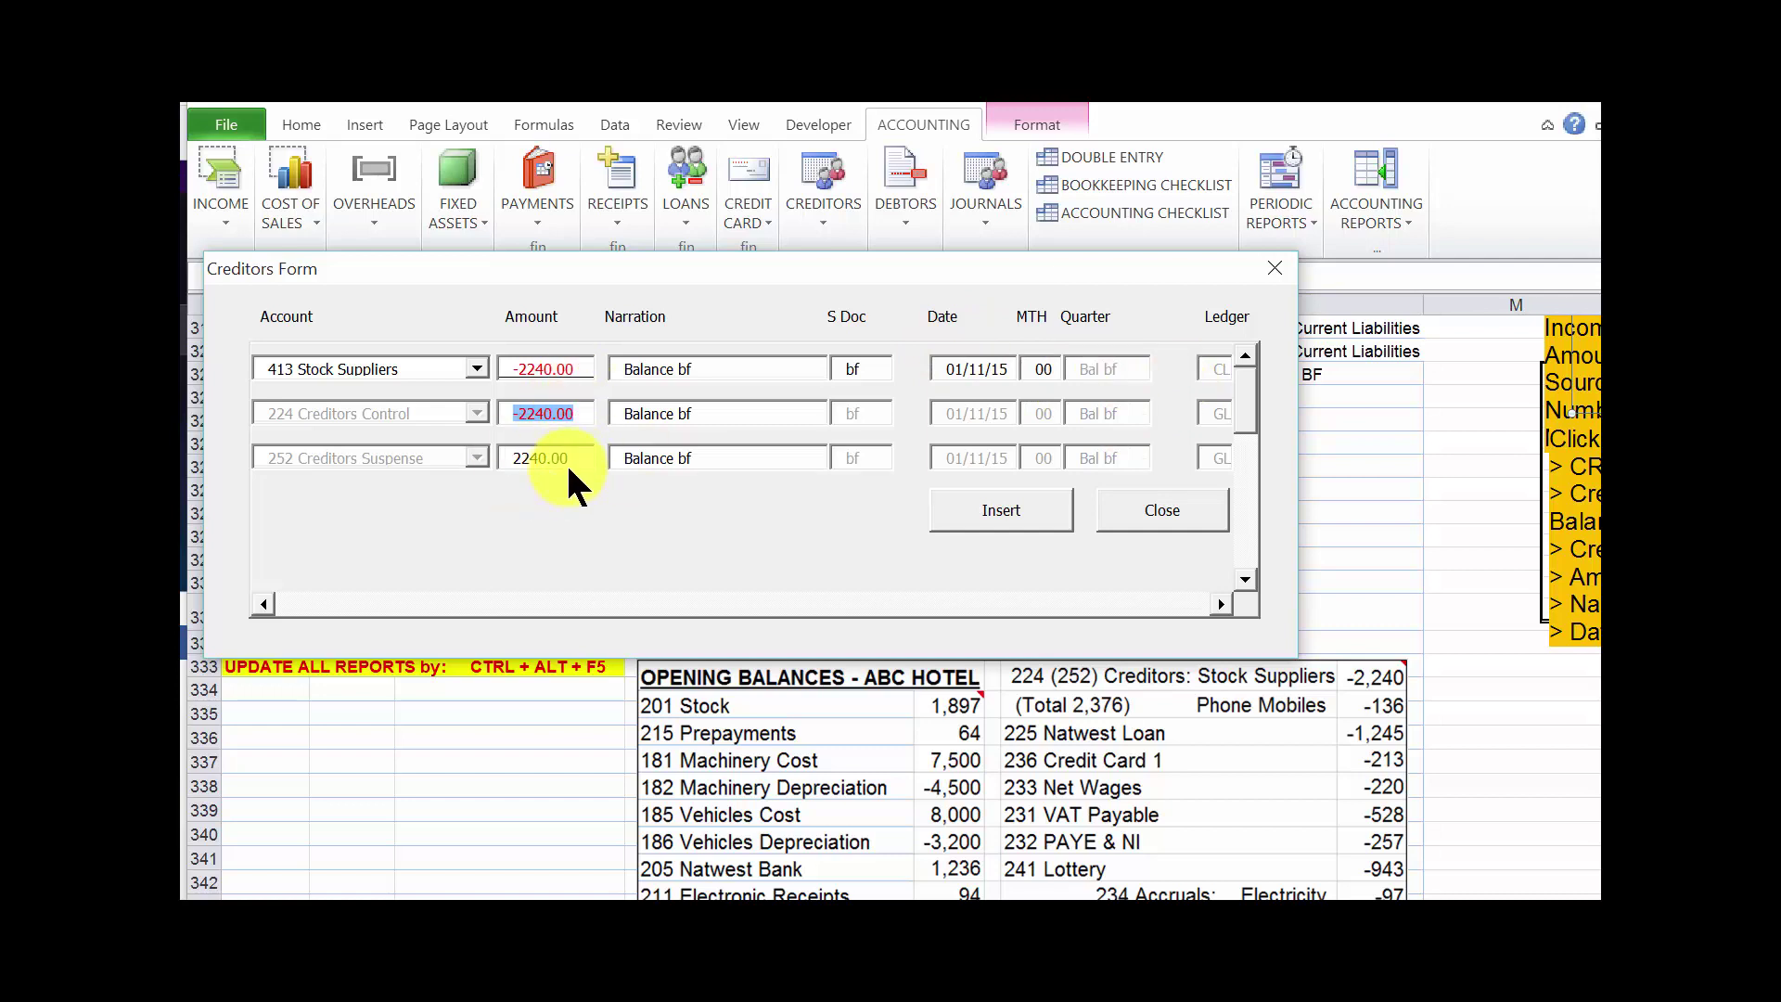
- Insert the Stock Suppliers opening balance entry into the ledger, keeping the Creditors Control amount, and dismiss the confirmation
{"action": "left_click", "coordinate": [514, 414]}
{"action": "key", "text": "Delete"}
{"action": "key", "text": "ctrl+z"}
{"action": "left_click", "coordinate": [1002, 509]}
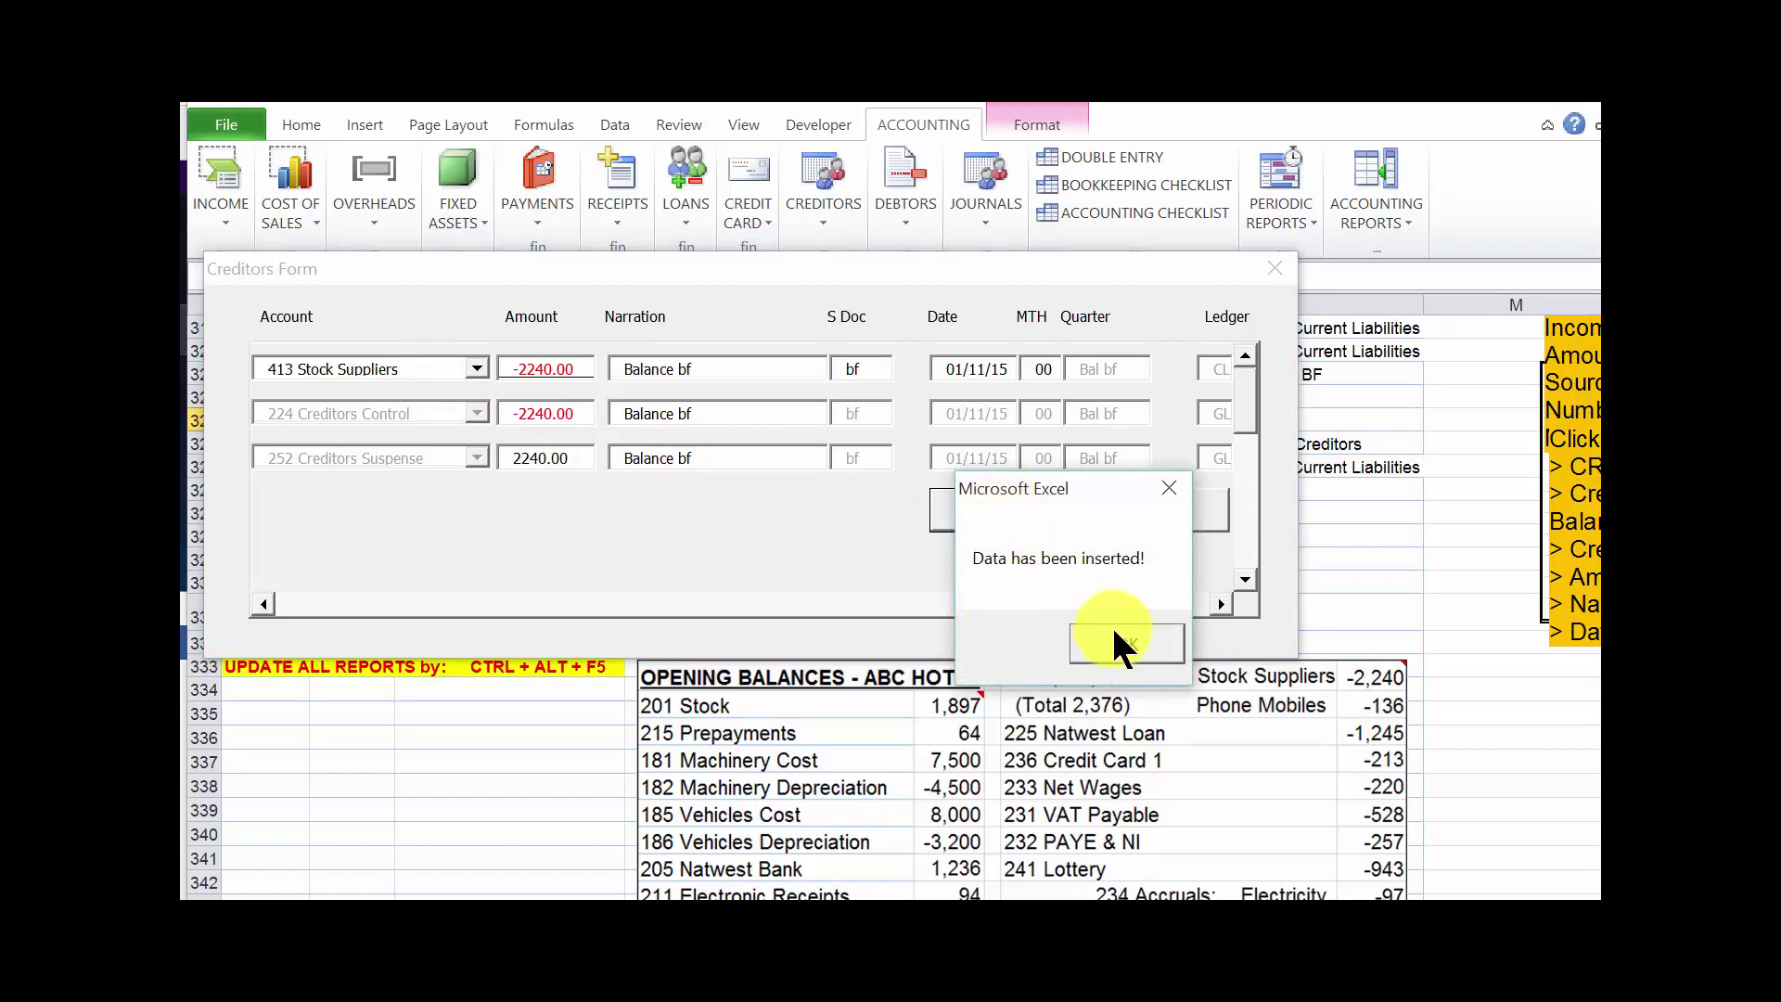
{"action": "left_click", "coordinate": [1118, 643]}
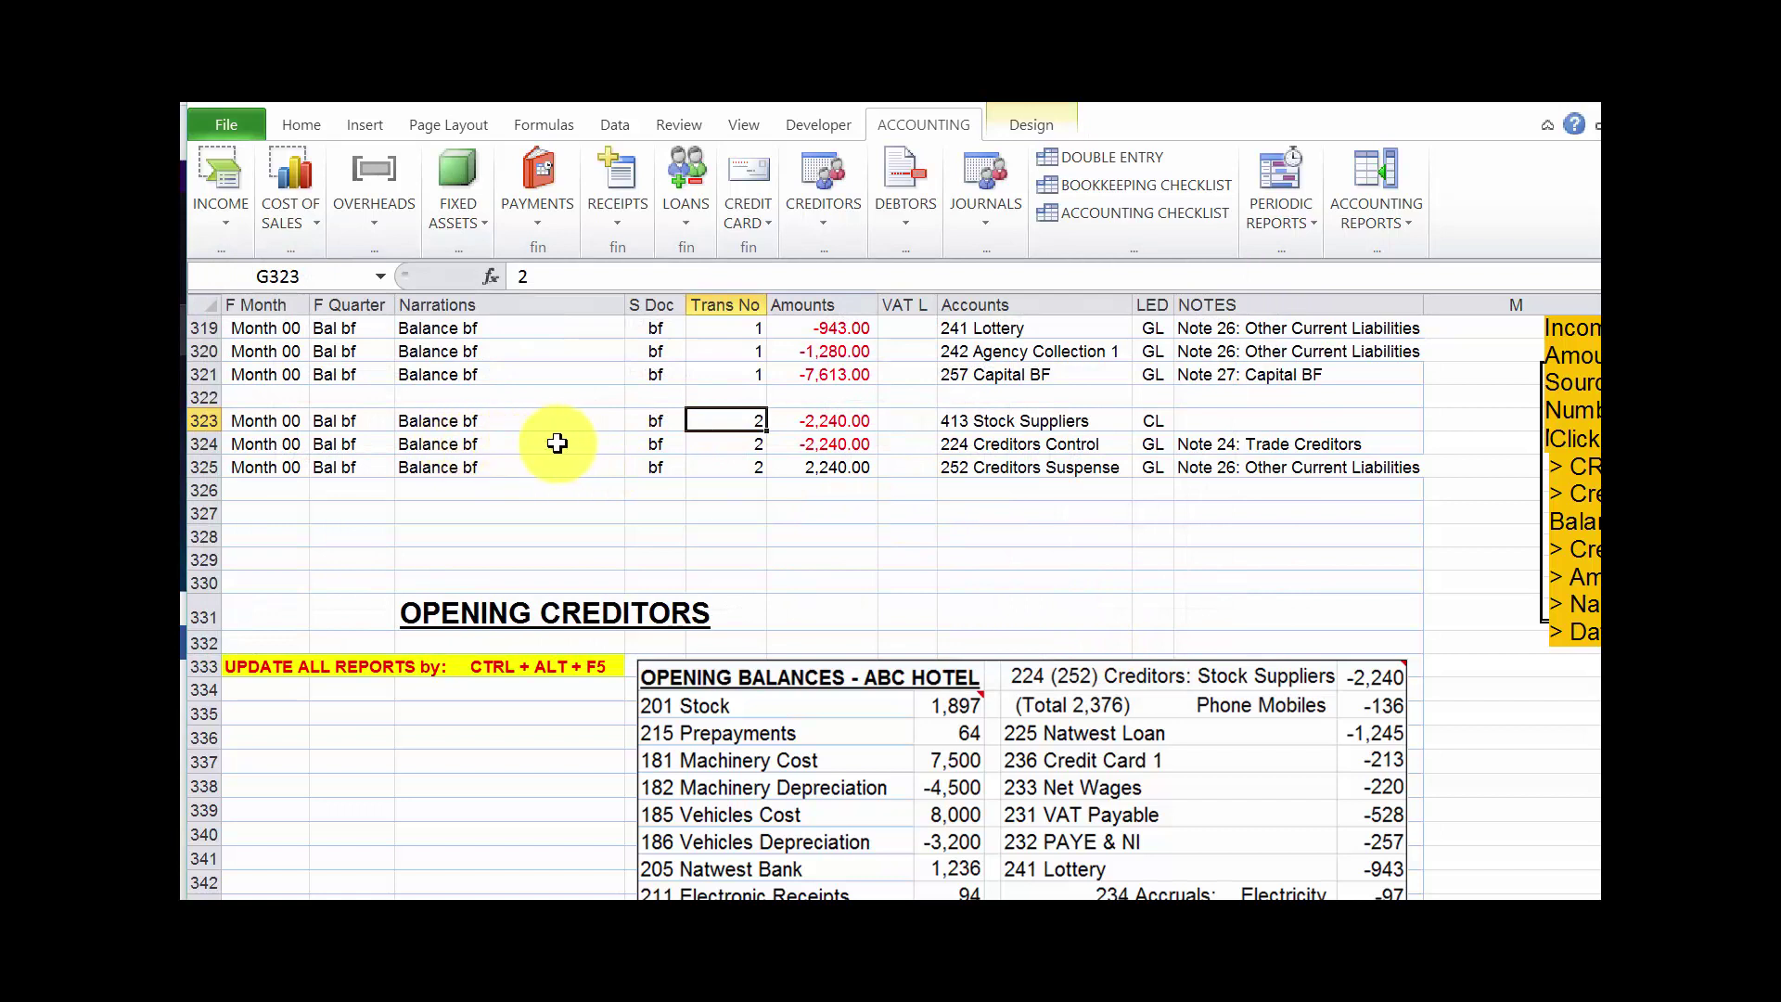
- Check the inserted Stock Suppliers, Creditors Control and Creditors Suspense lines in rows 323 to 325
{"action": "left_click", "coordinate": [808, 509]}
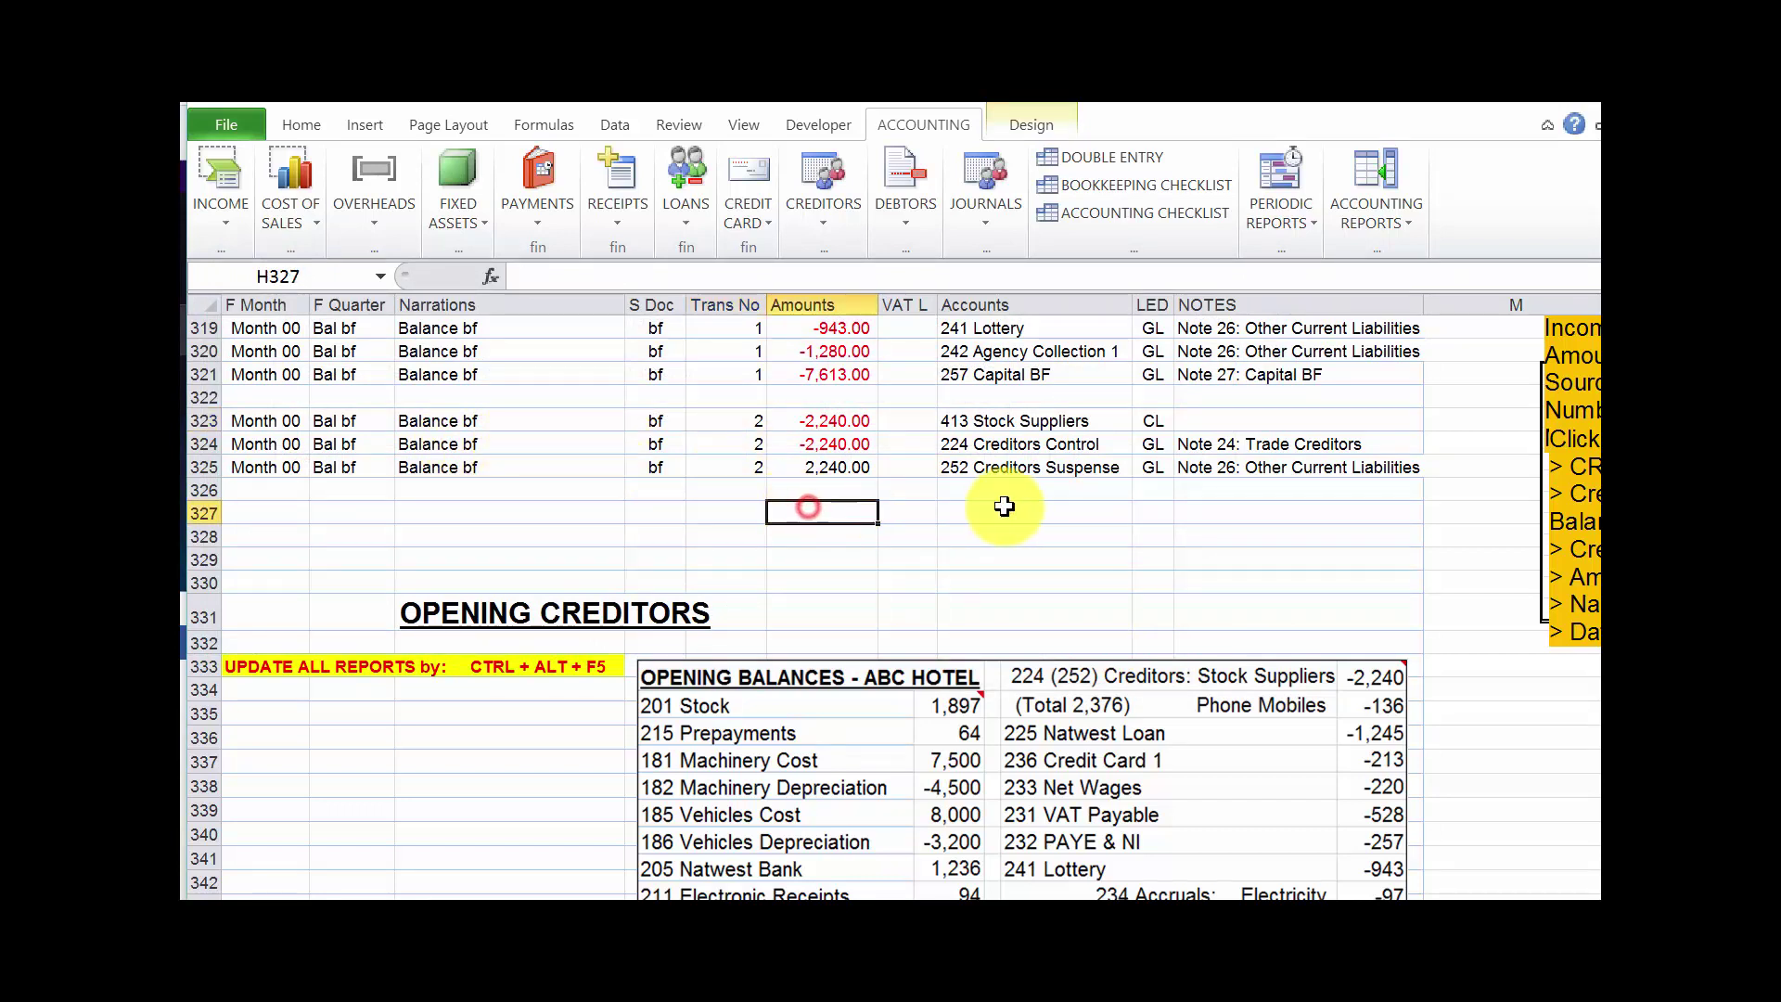
{"action": "left_click", "coordinate": [1164, 535]}
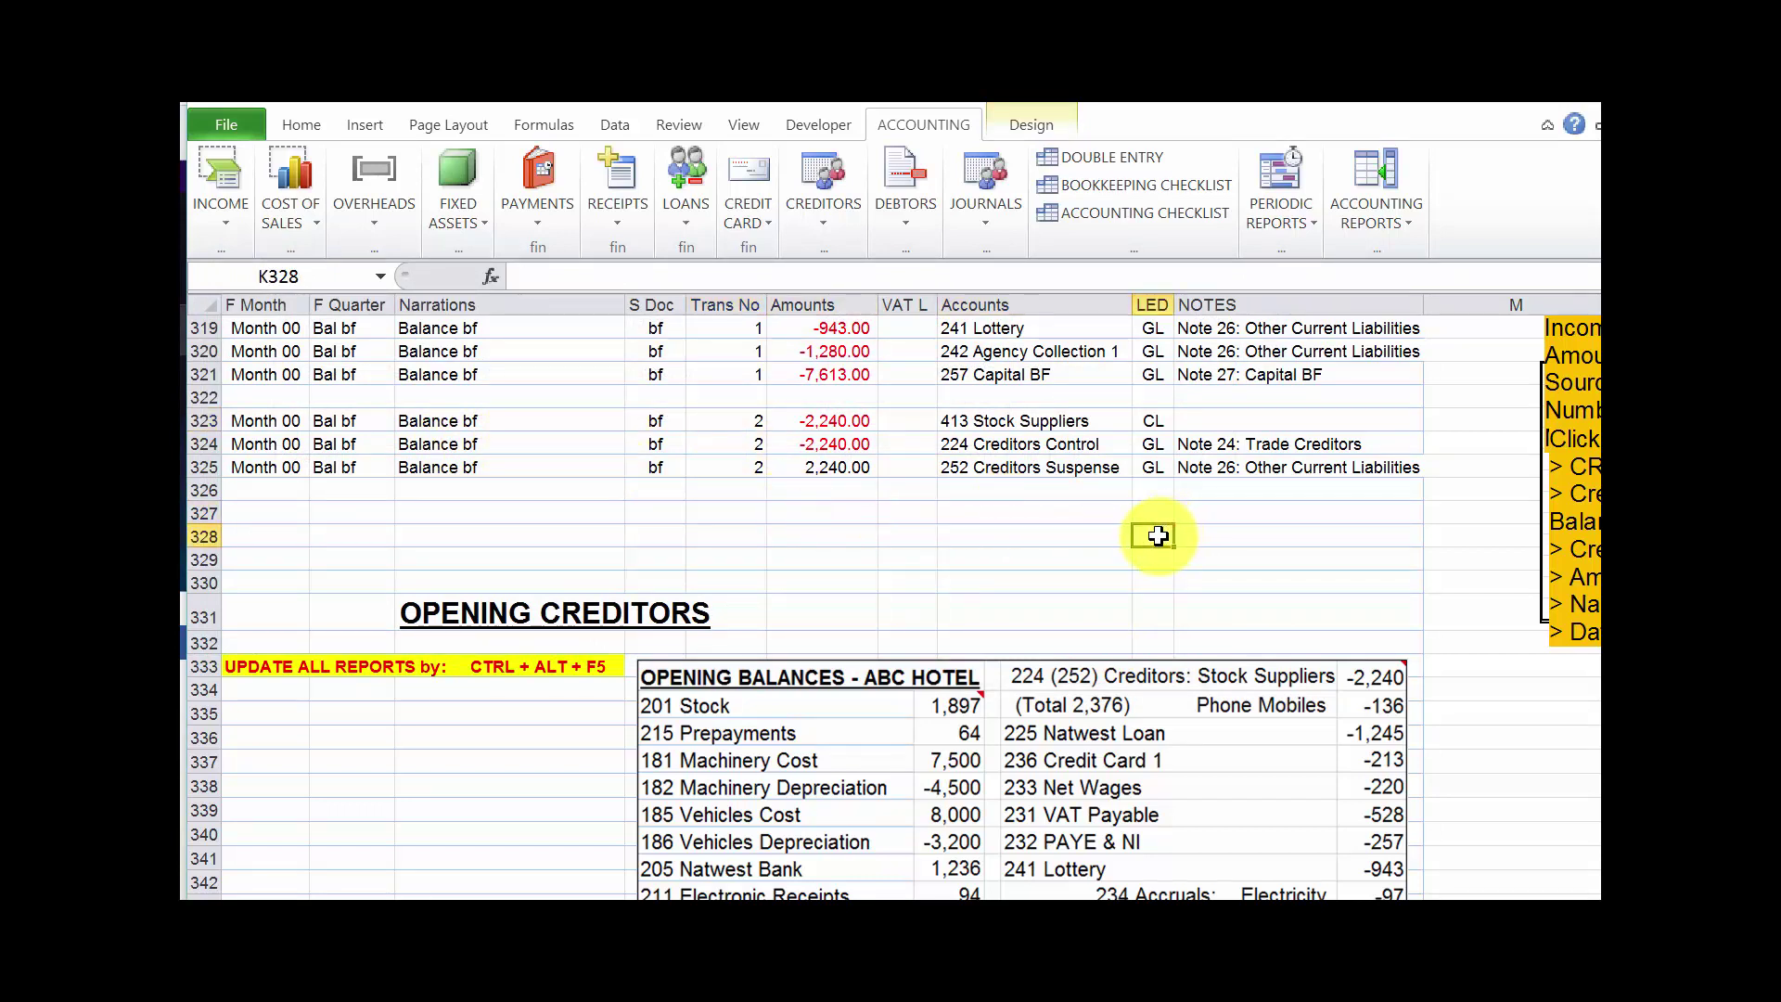
{"action": "left_click", "coordinate": [1021, 420]}
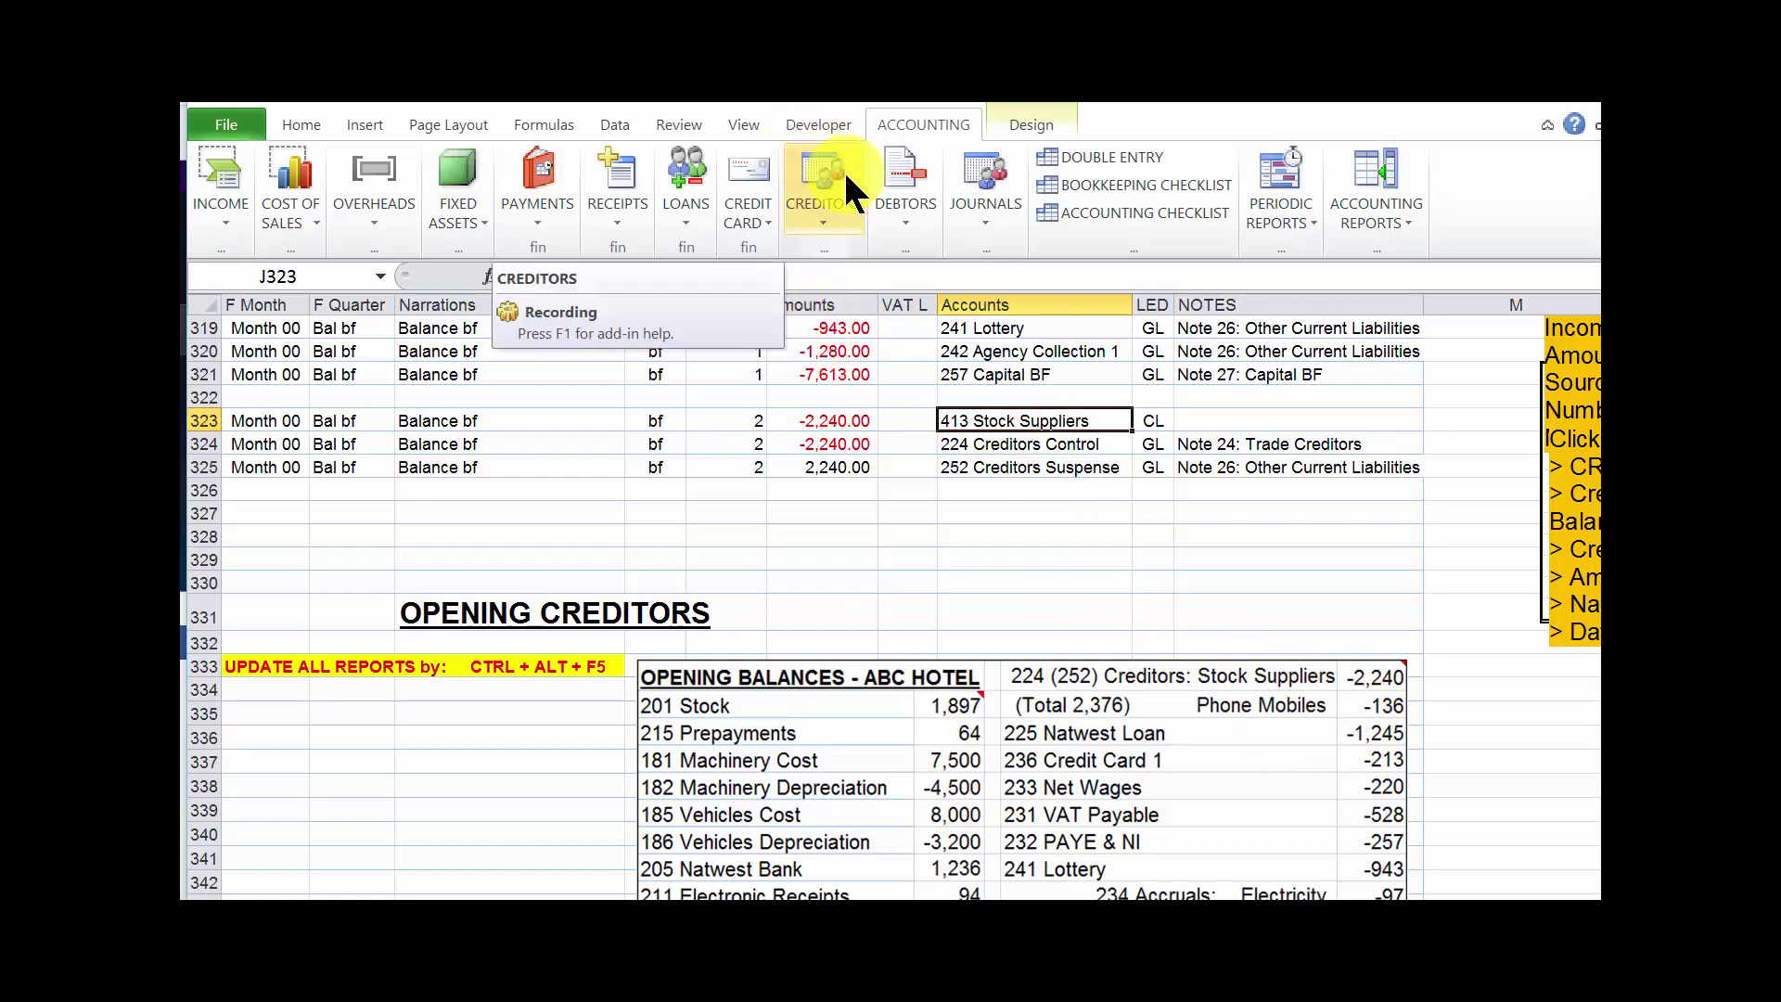
- Reopen the Creditors Opening Balances form and move it clear of the opening balances table
{"action": "left_click", "coordinate": [828, 212]}
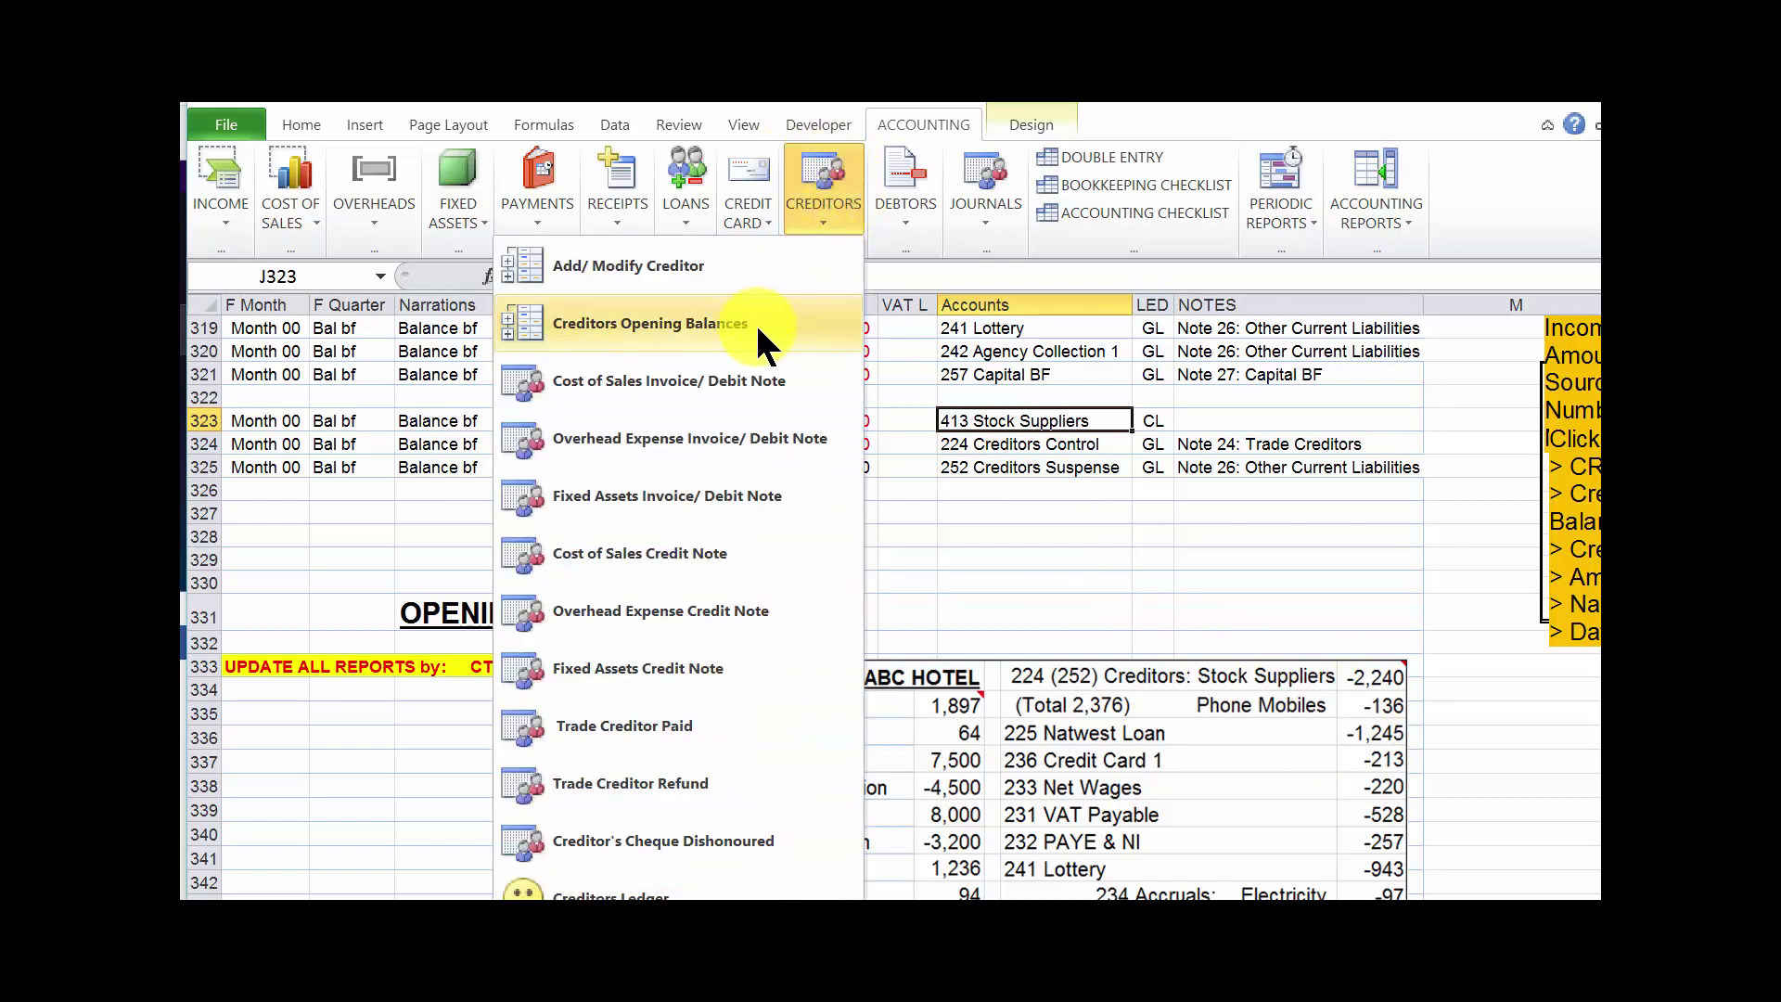
{"action": "left_click", "coordinate": [755, 322]}
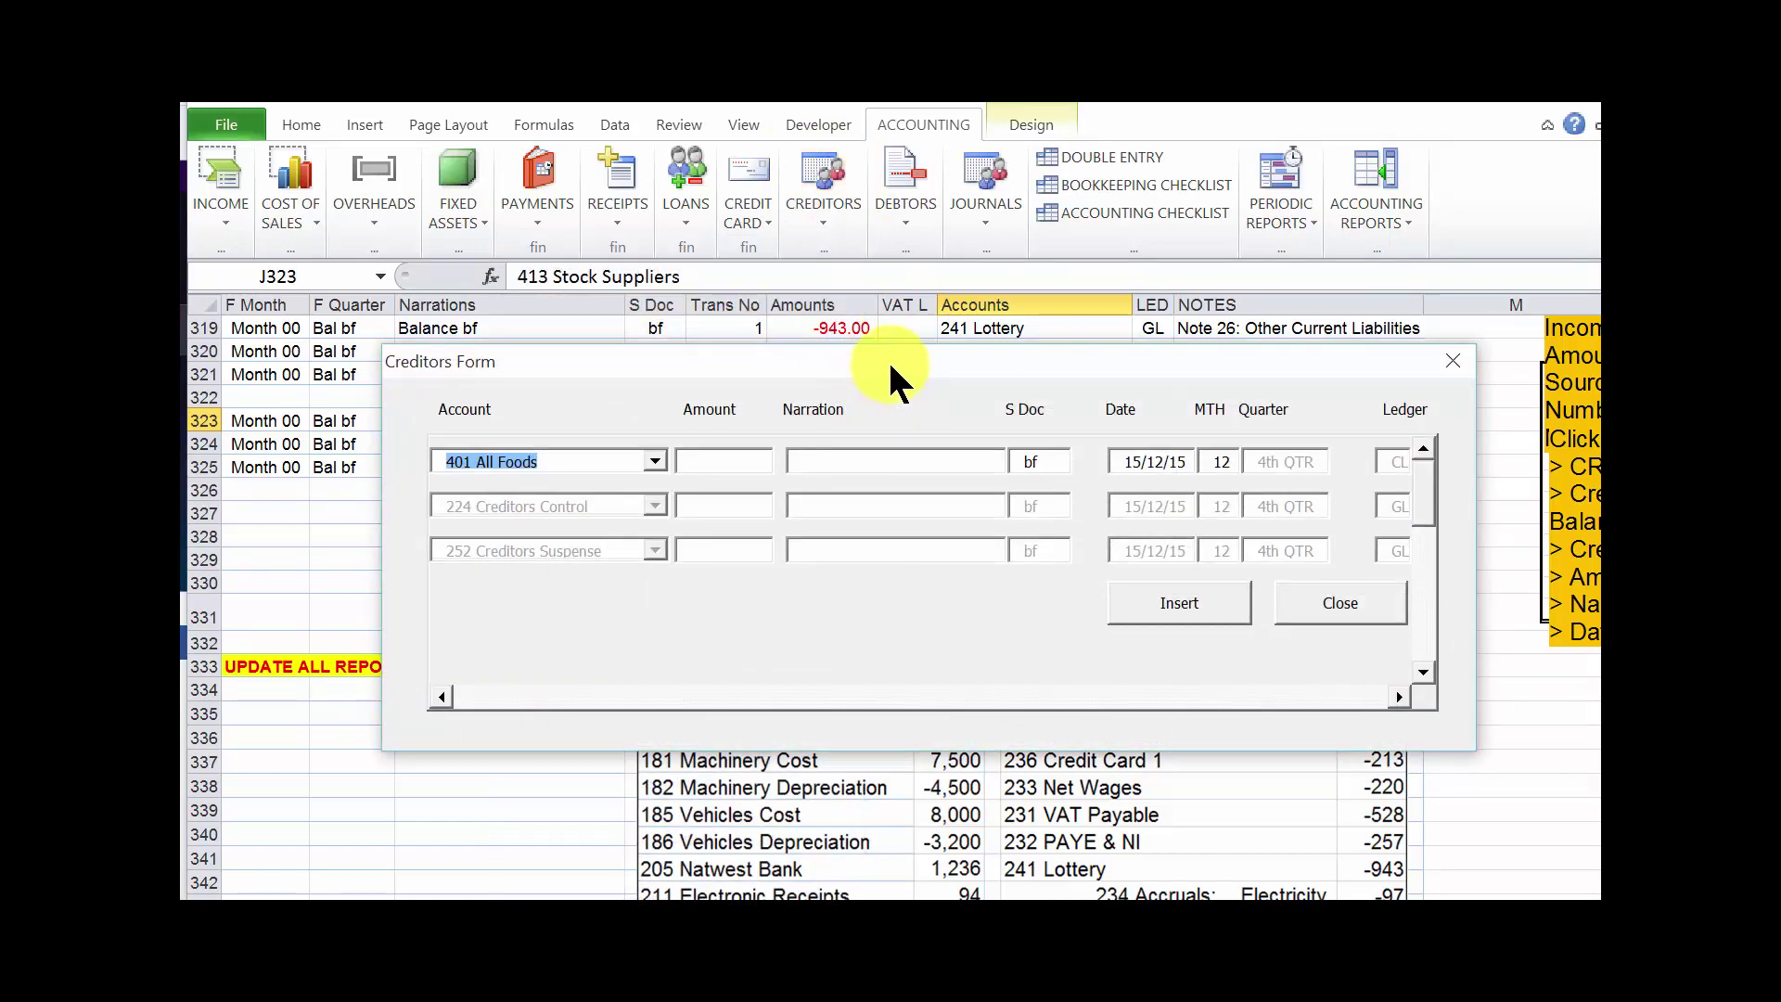
{"action": "left_click_drag", "start_coordinate": [887, 359], "coordinate": [720, 278]}
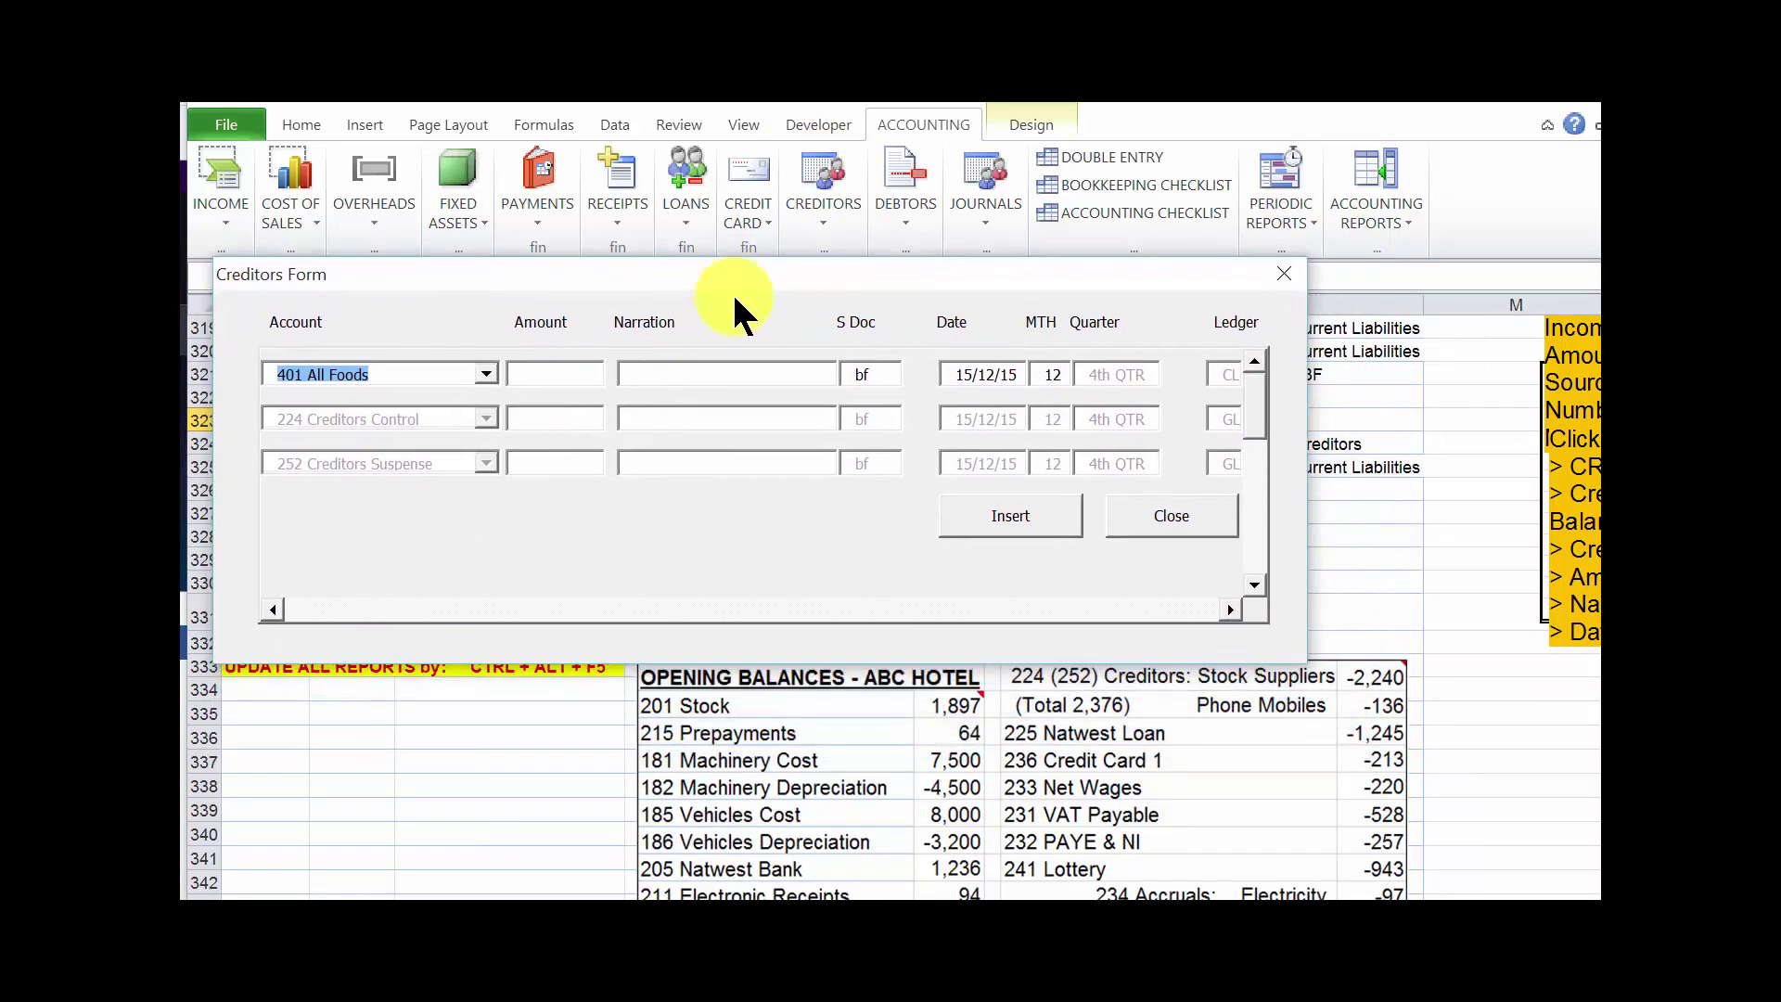
- Select account 414 Phone Mobiles in the form and enter an amount of -136
{"action": "left_click", "coordinate": [485, 373]}
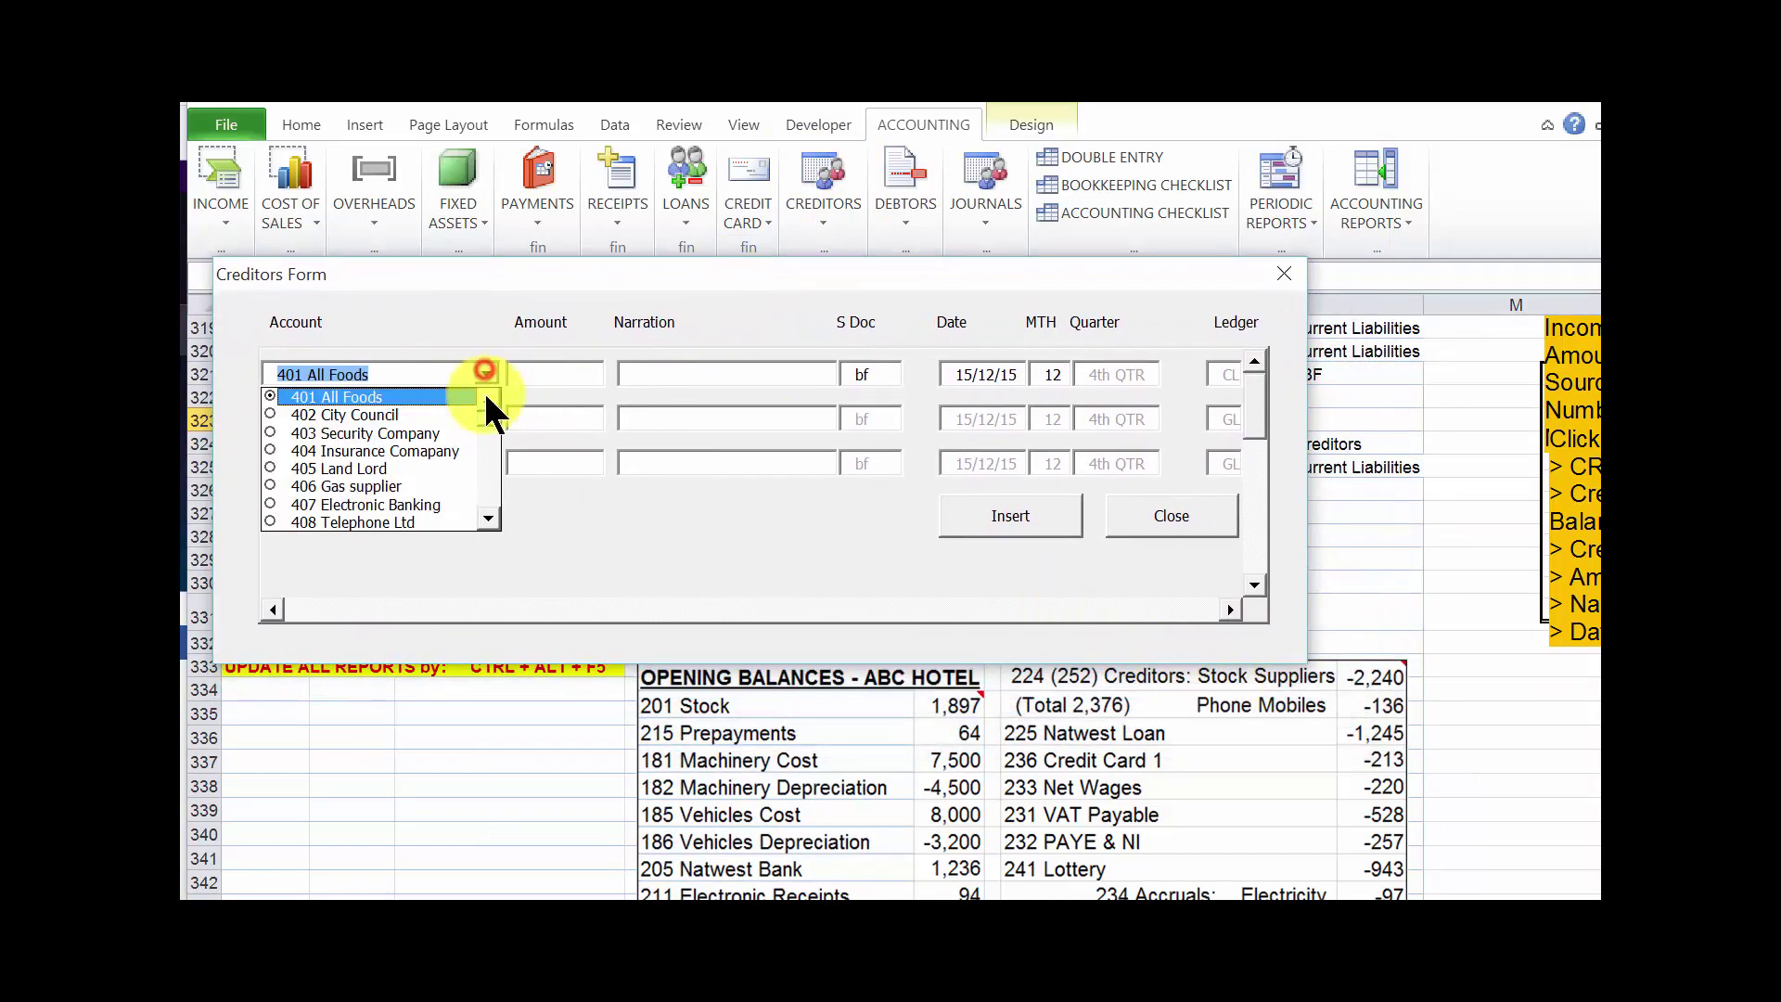
{"action": "left_click_drag", "start_coordinate": [487, 410], "coordinate": [486, 419]}
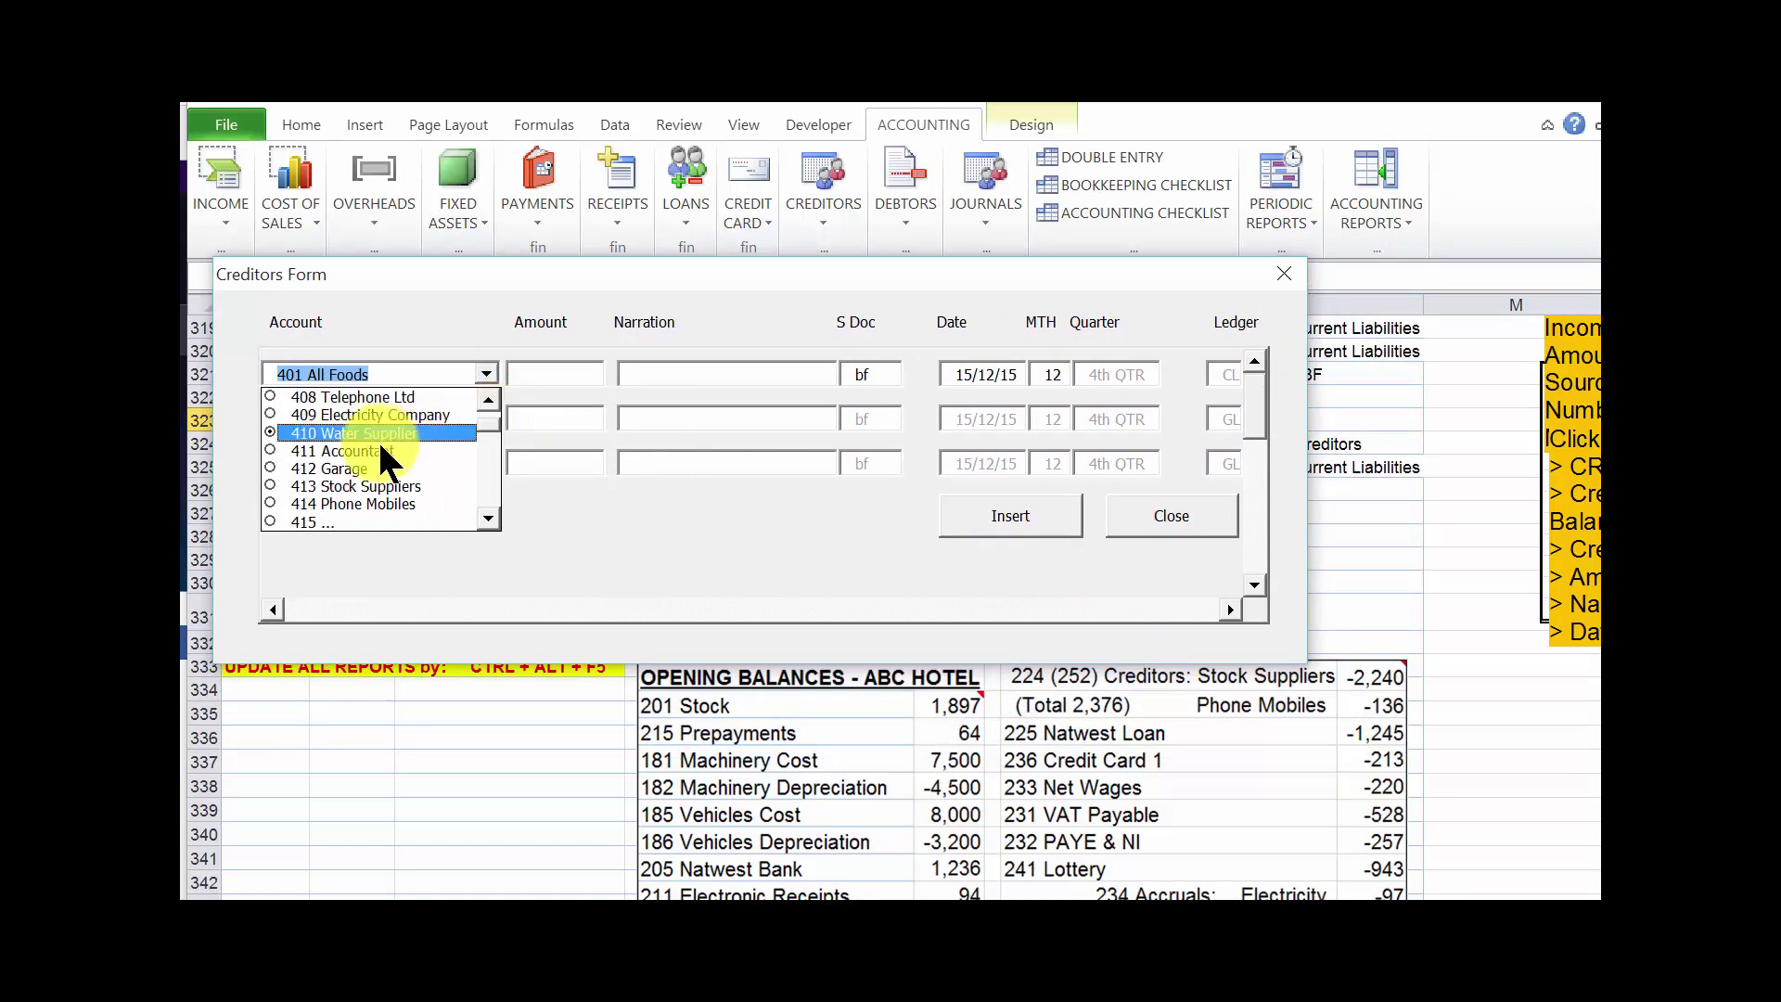
{"action": "left_click", "coordinate": [370, 503]}
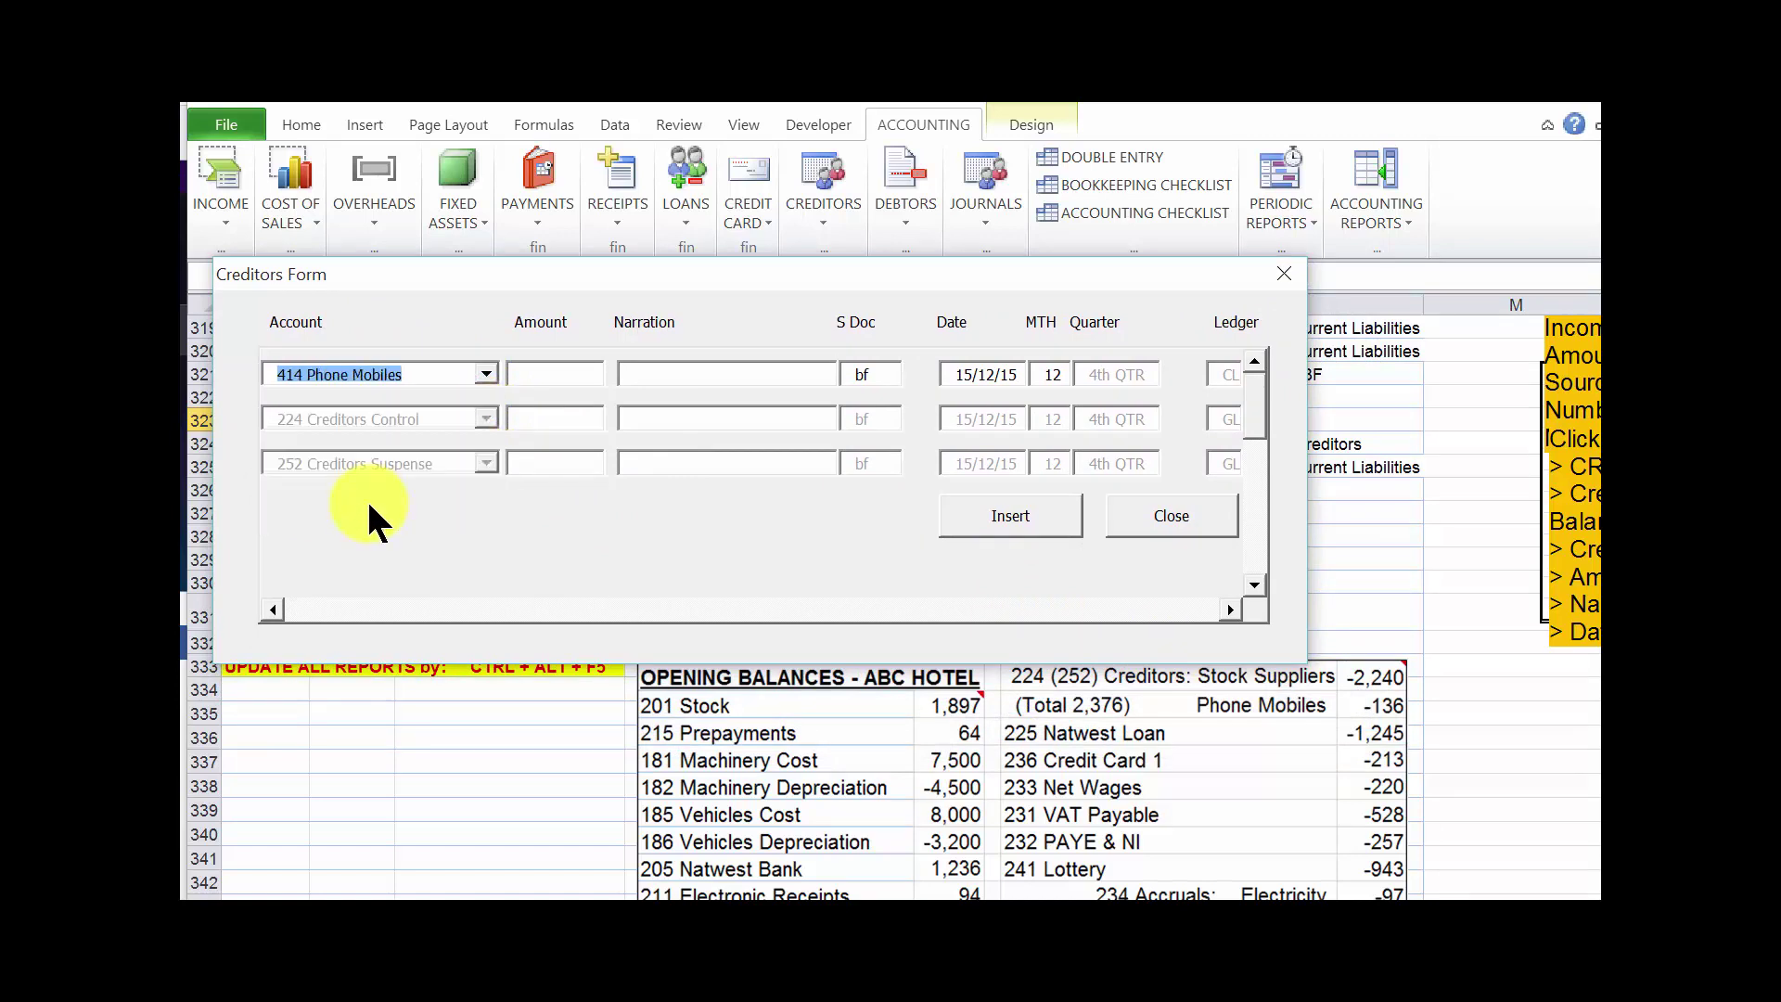
{"action": "key", "text": "Tab"}
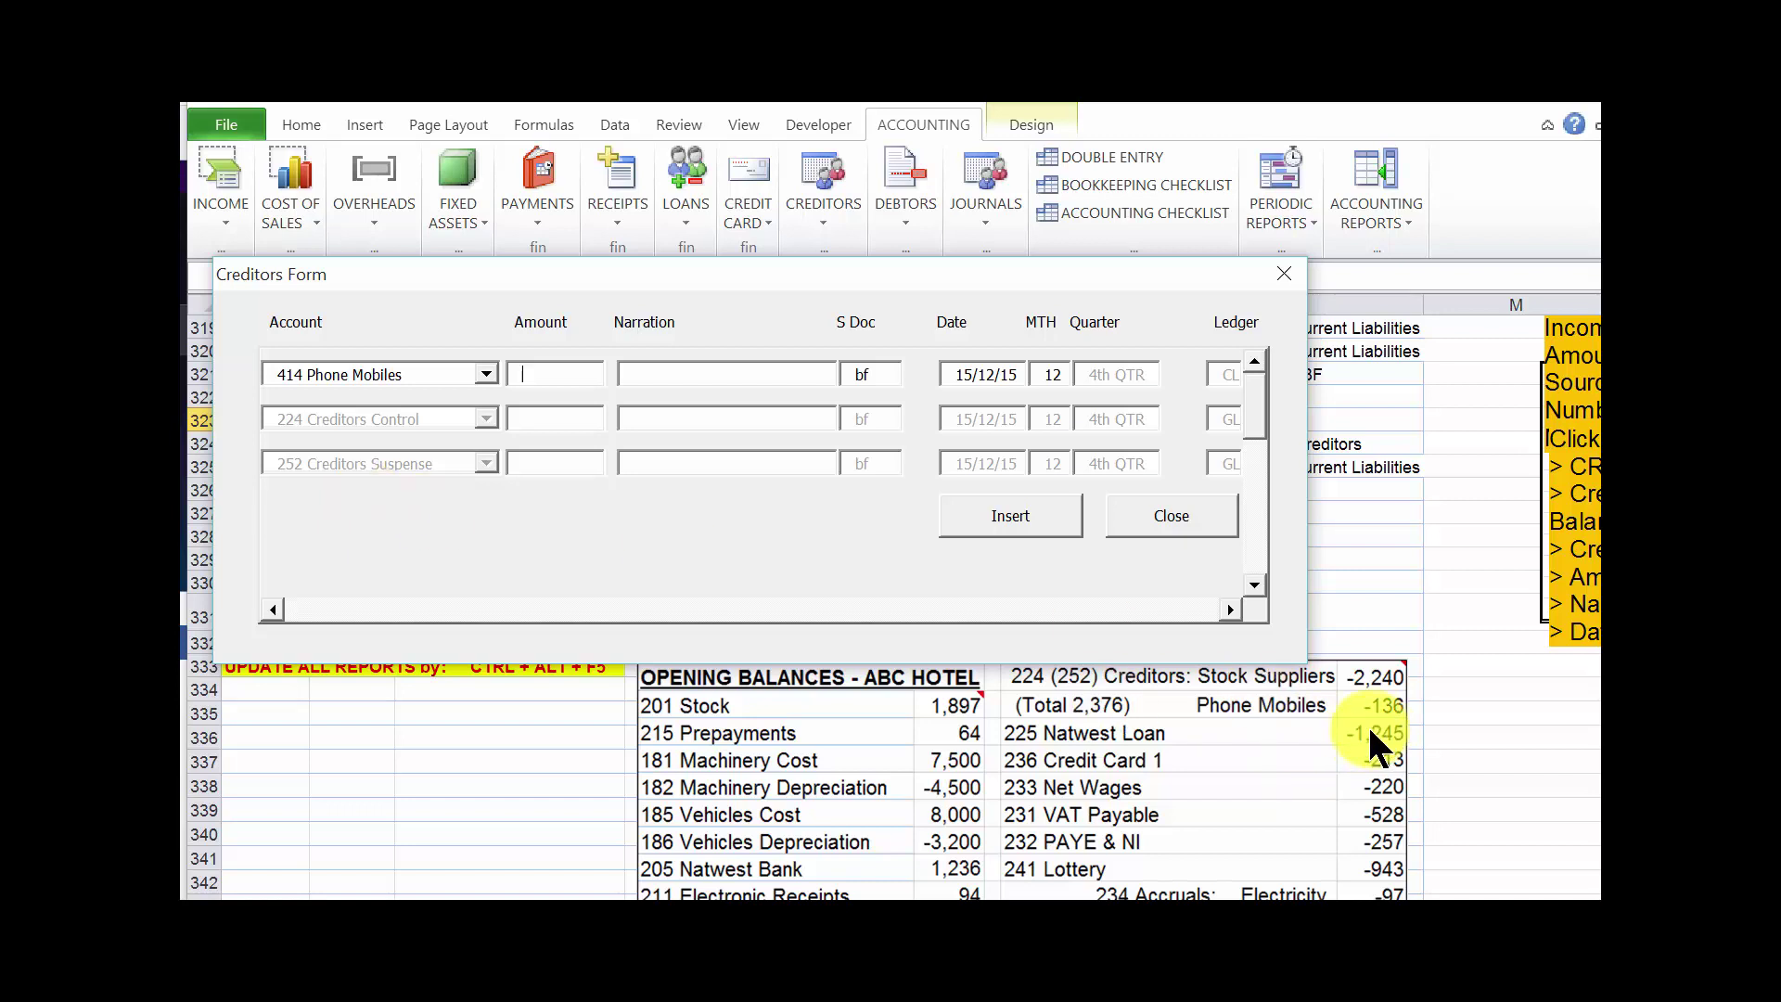
{"action": "type", "text": "-136"}
{"action": "key", "text": "Tab"}
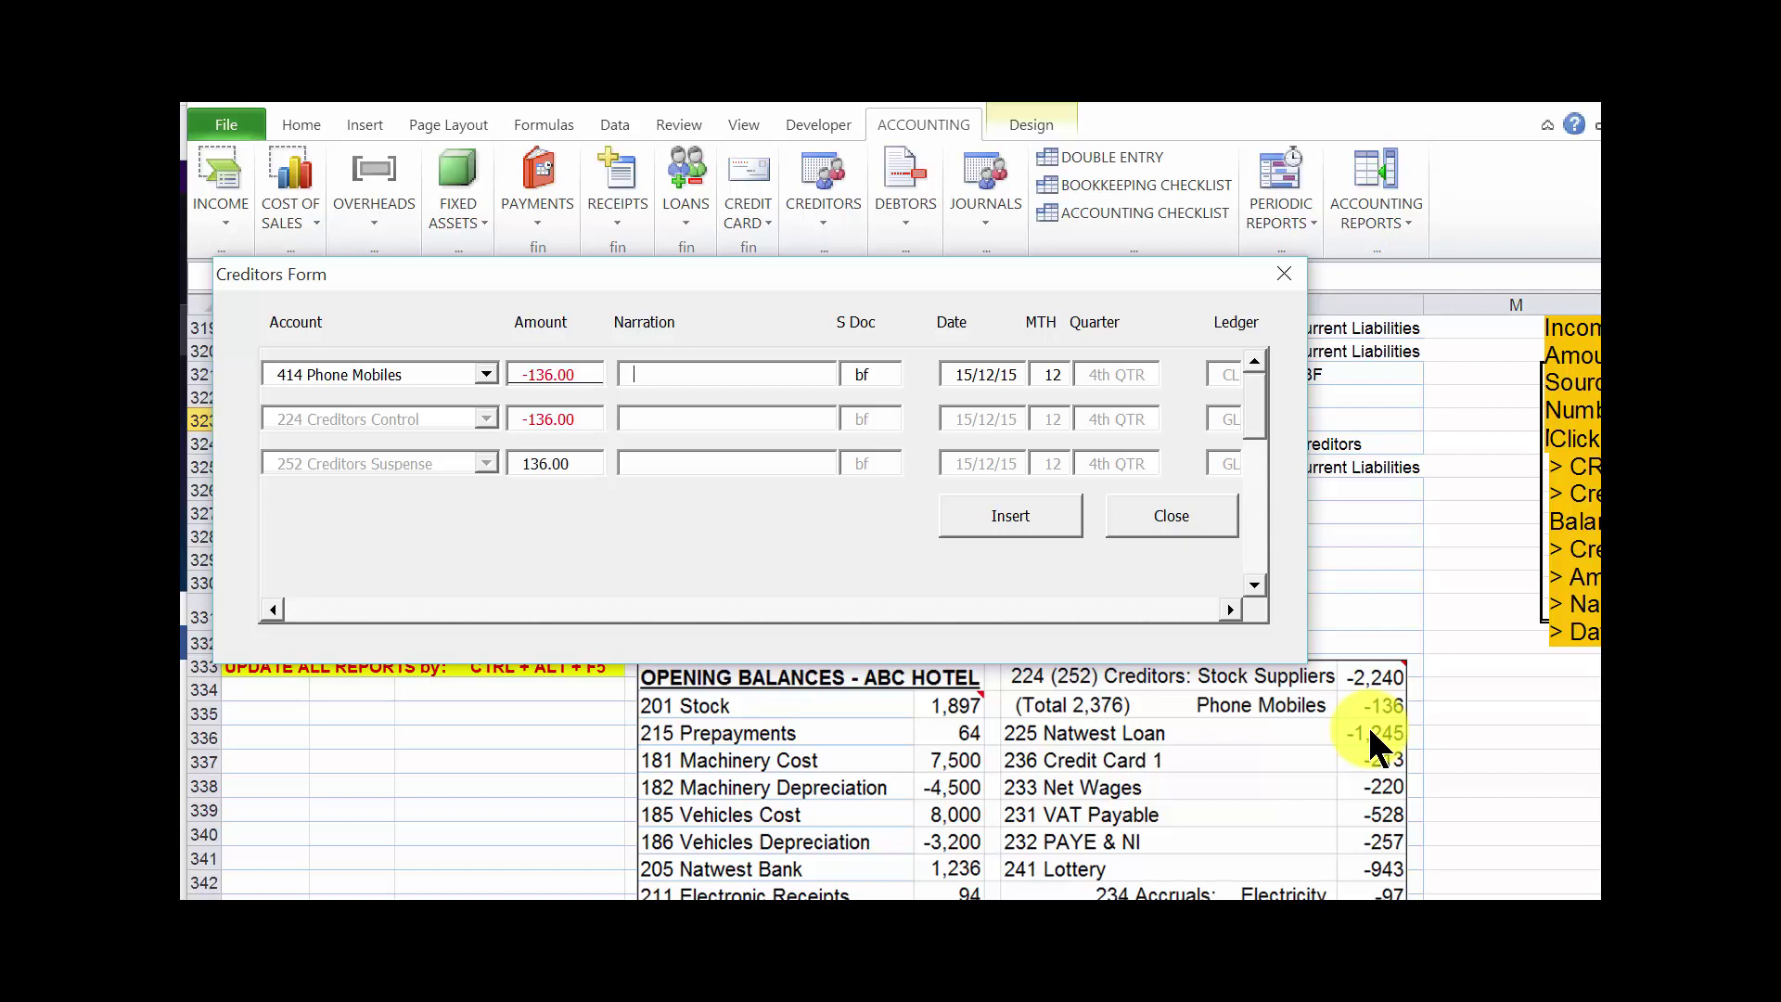
- Fill in the Phone Mobiles entry with narration "Balance bf", date 01/11/15 and month 00
{"action": "type", "text": "Balance bf"}
{"action": "key", "text": "Tab"}
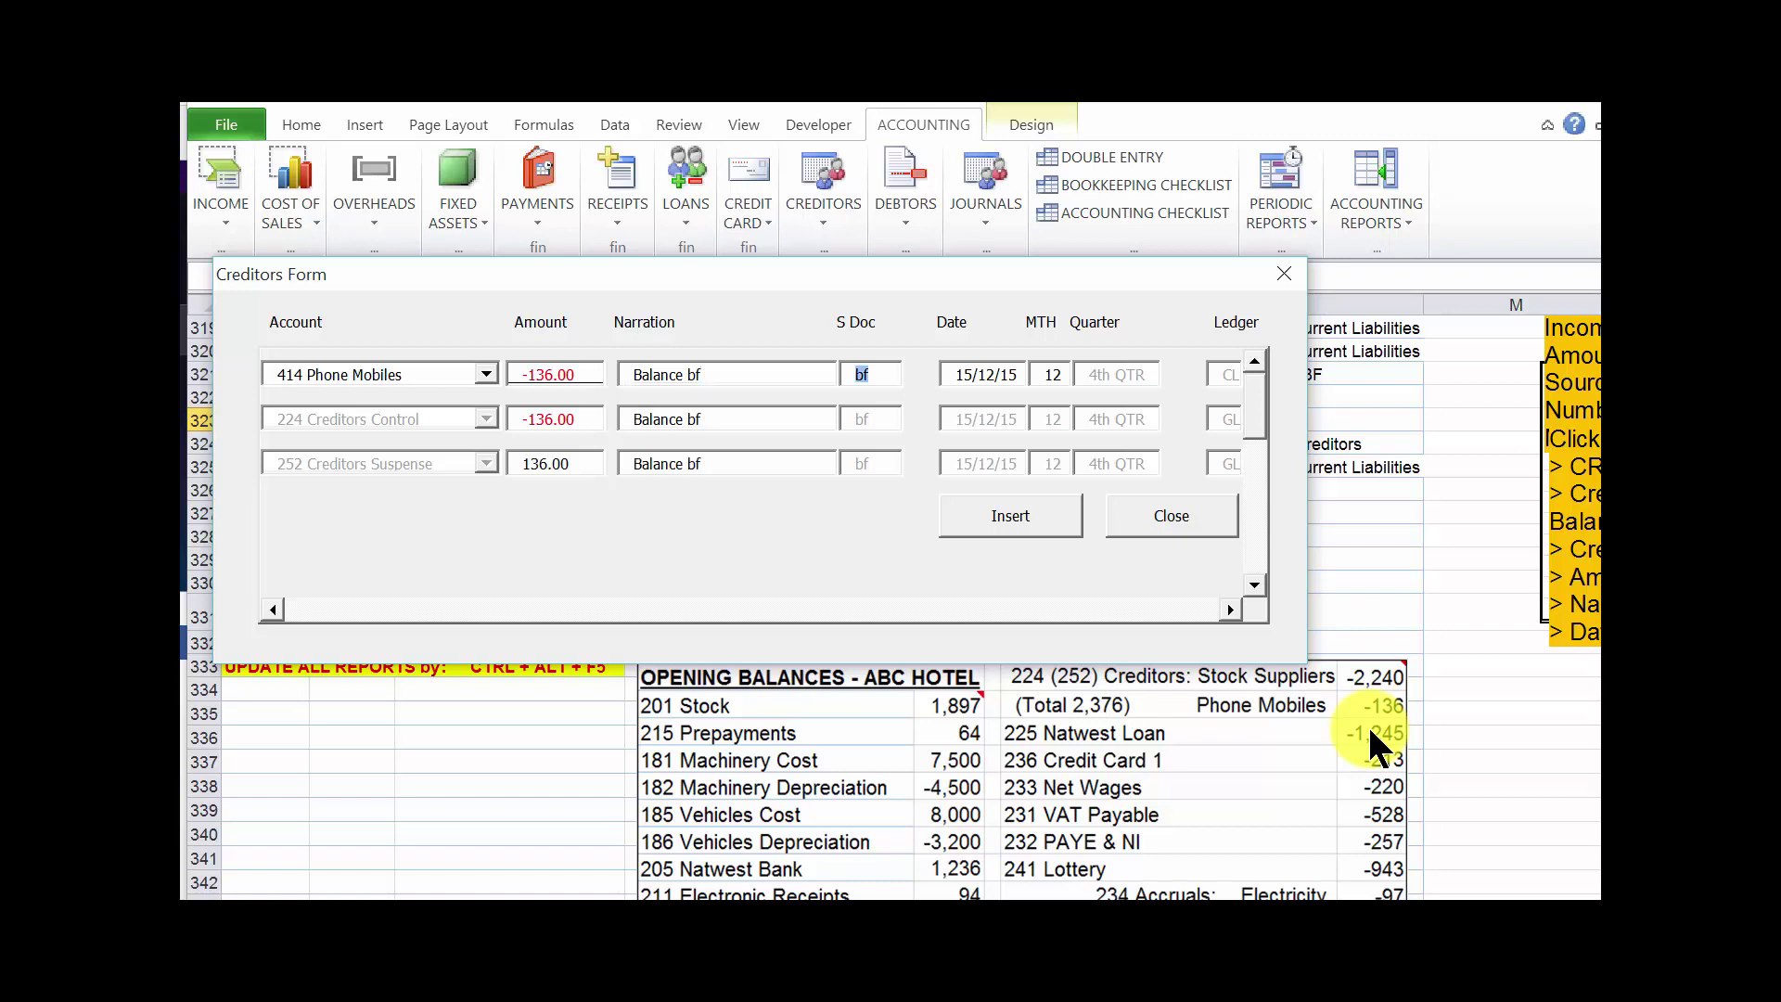
{"action": "key", "text": "Tab"}
{"action": "type", "text": "01/11/15"}
{"action": "key", "text": "Tab"}
{"action": "type", "text": "00"}
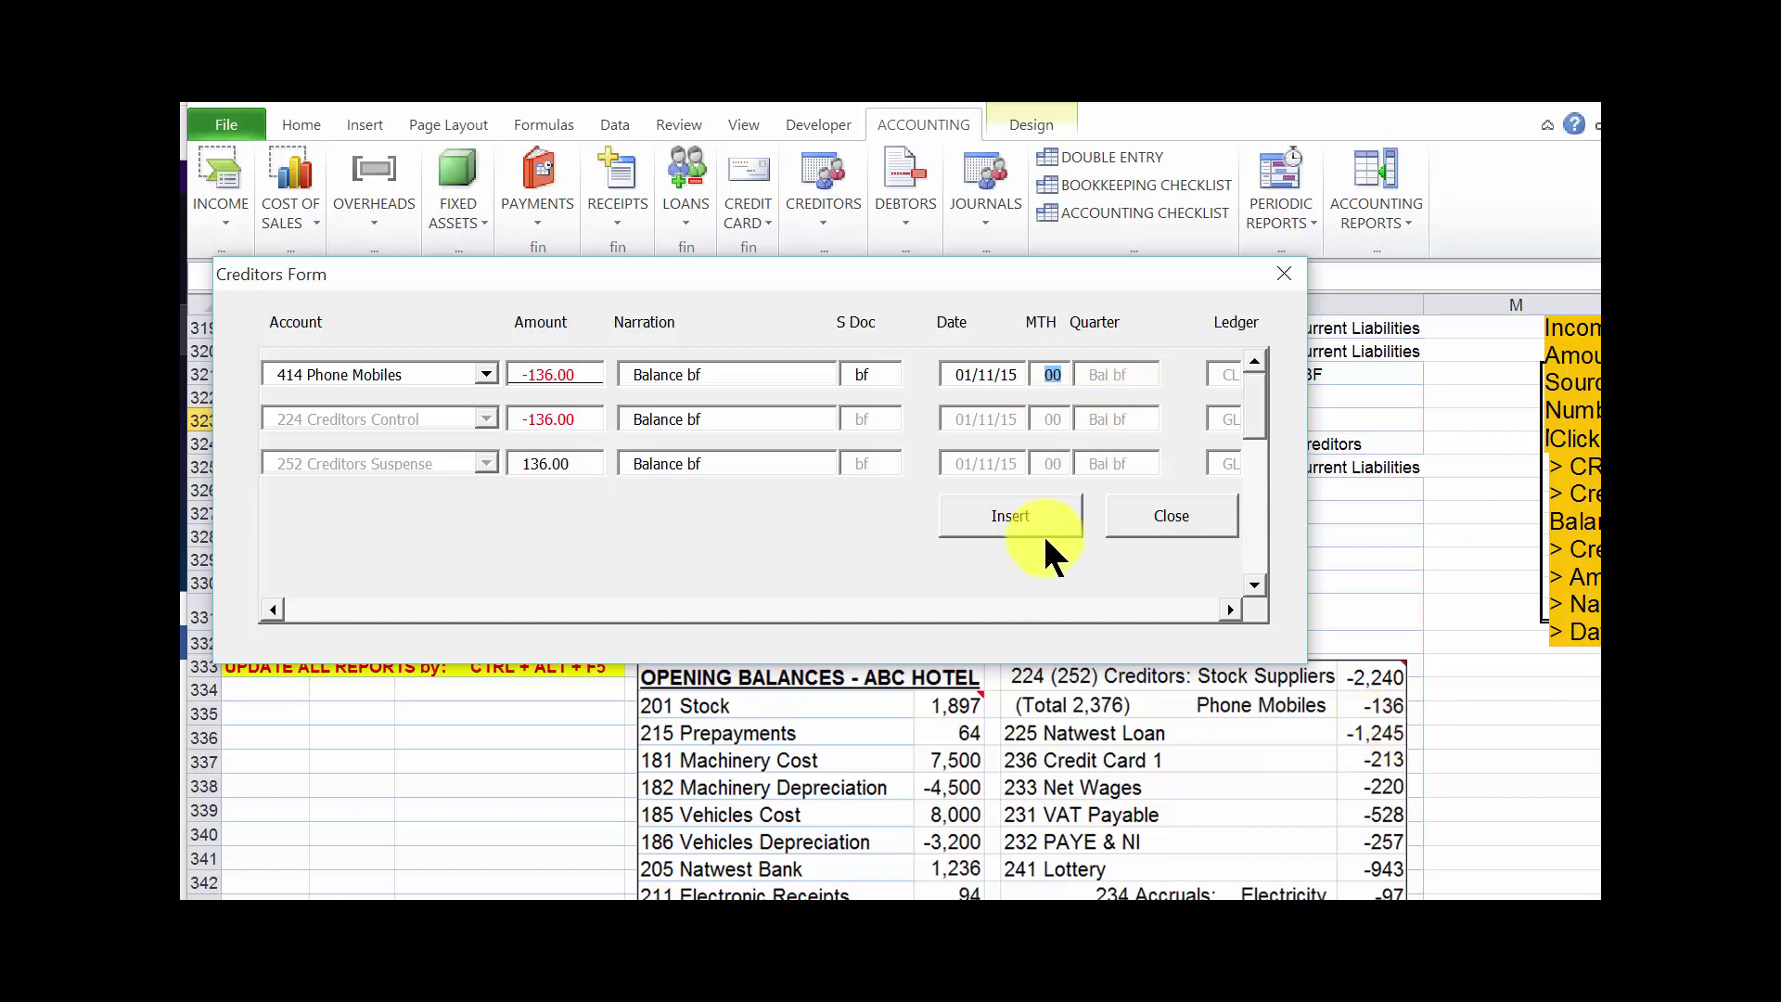
- Insert the Phone Mobiles opening balance entry into the ledger and dismiss the confirmation
{"action": "key", "text": "Tab"}
{"action": "left_click", "coordinate": [994, 516]}
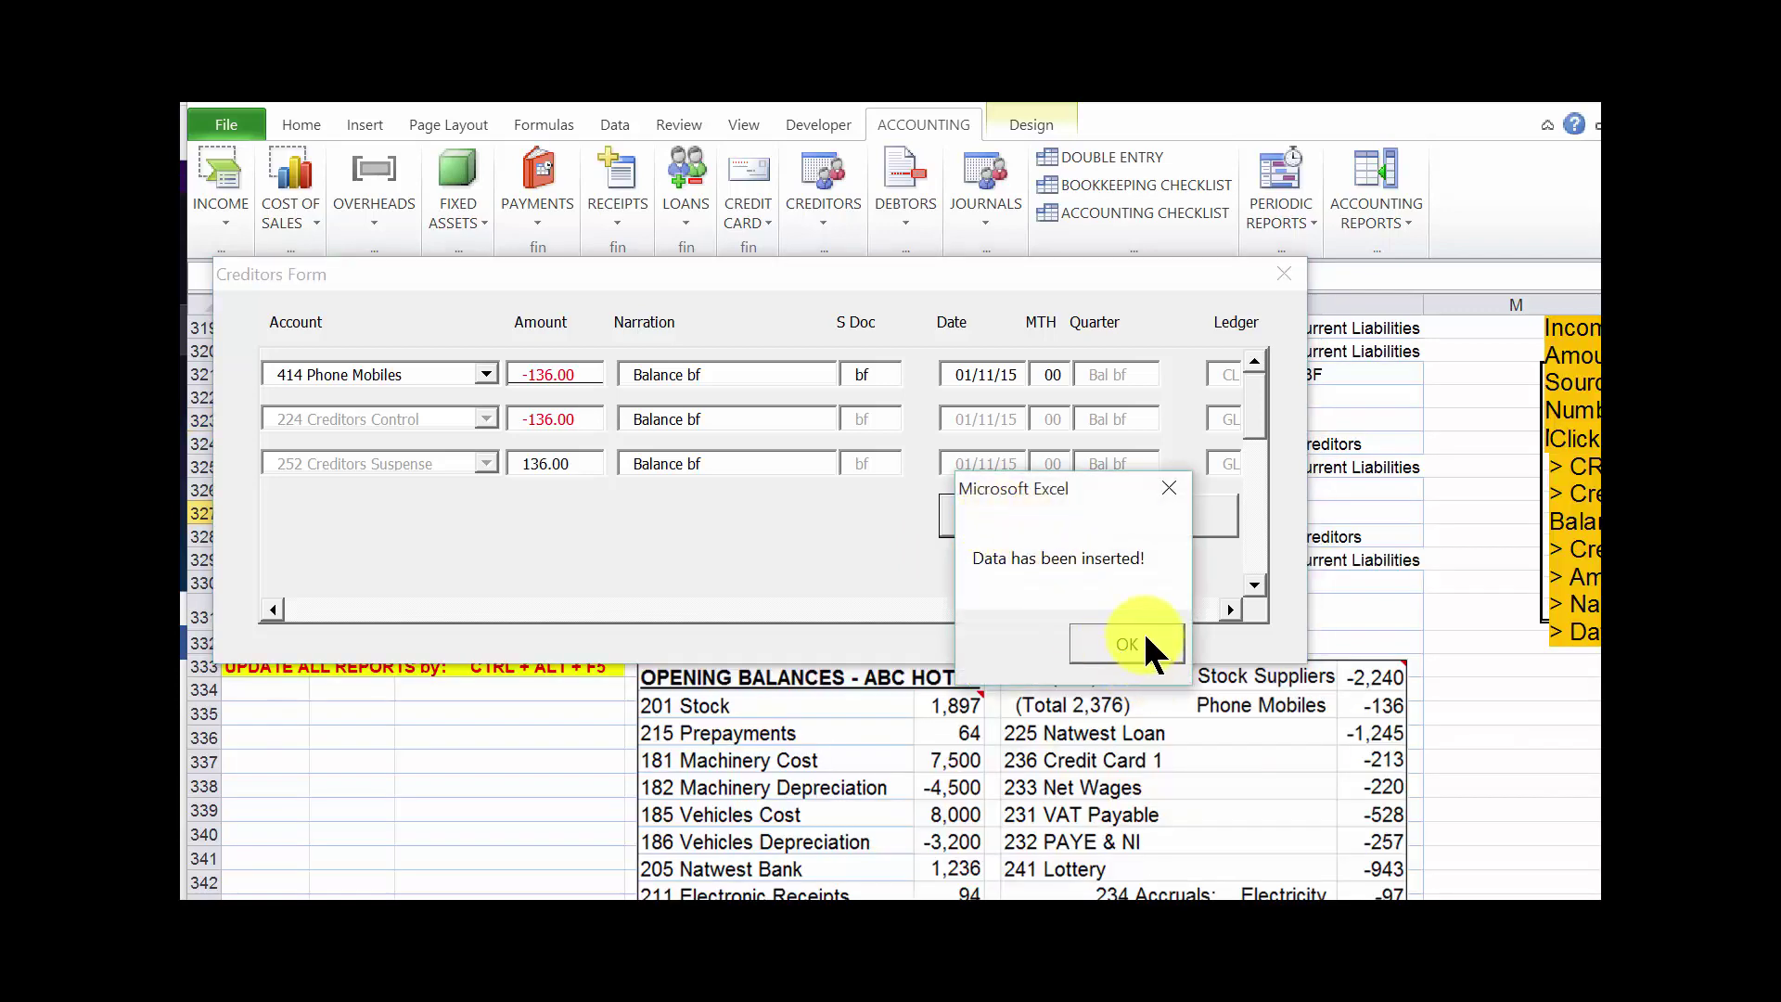
{"action": "left_click", "coordinate": [1145, 637]}
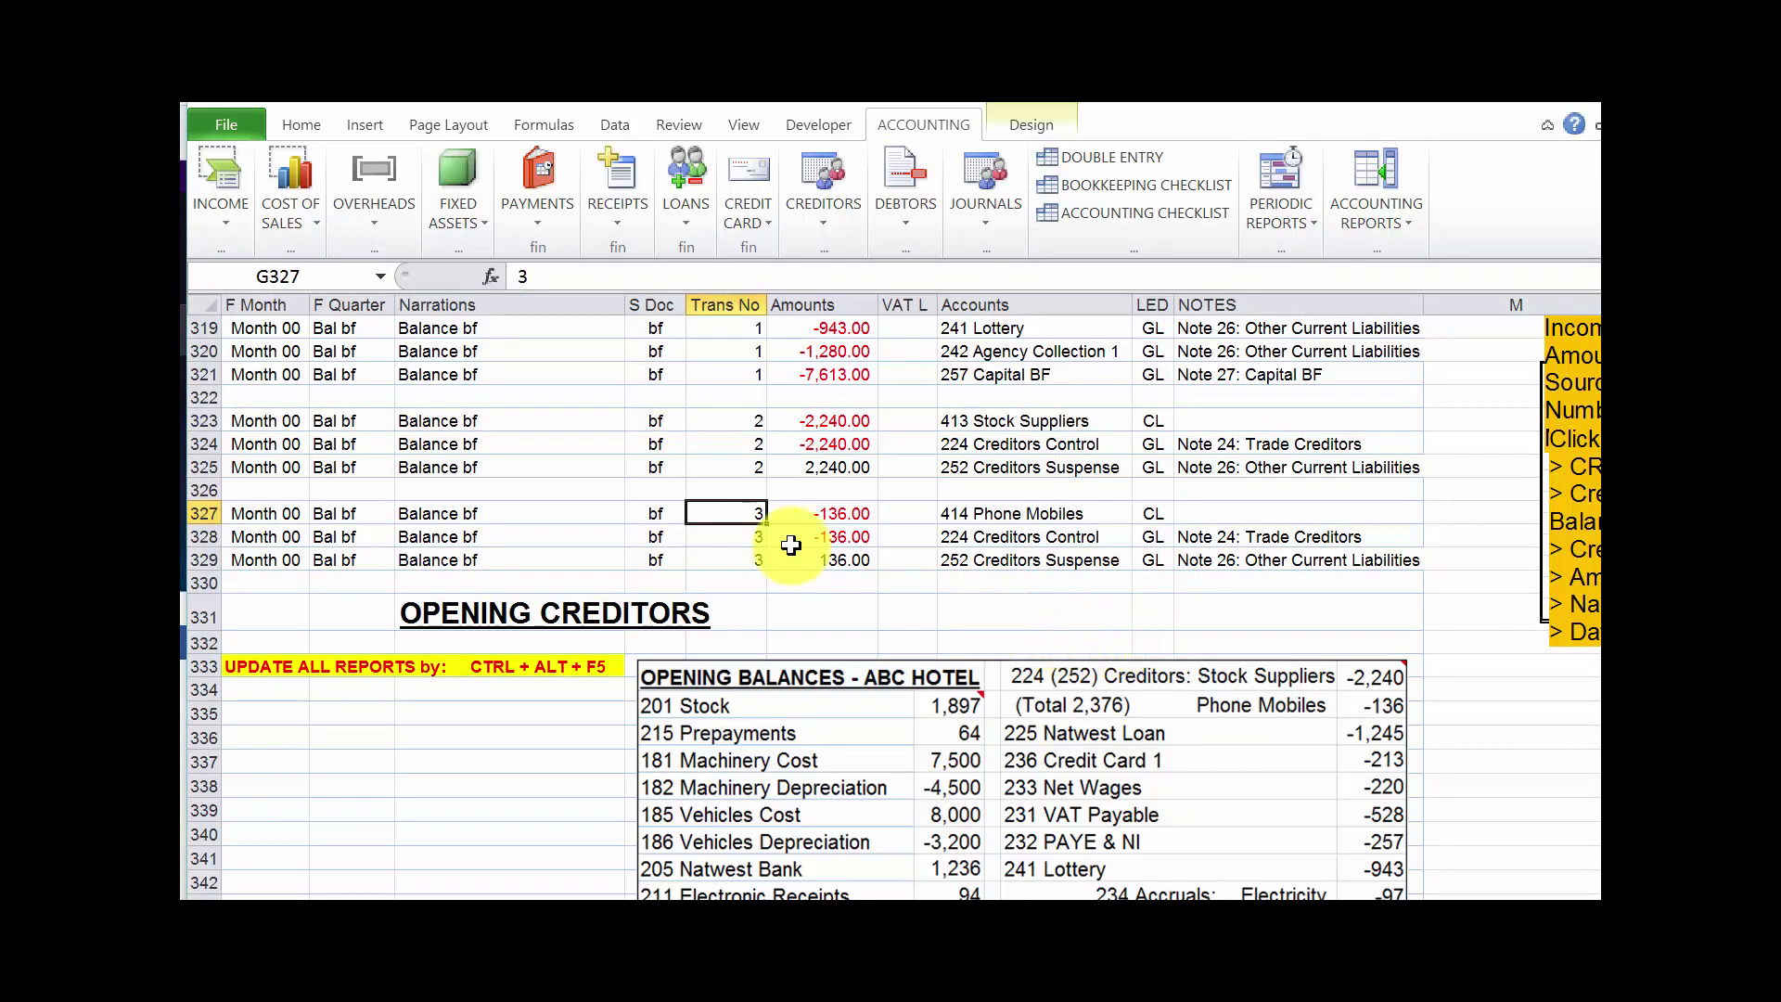
- Review the Stock Suppliers and Phone Mobiles entries in rows 323 to 329 and the note on updating all reports
{"action": "left_click_drag", "start_coordinate": [304, 421], "coordinate": [1282, 558]}
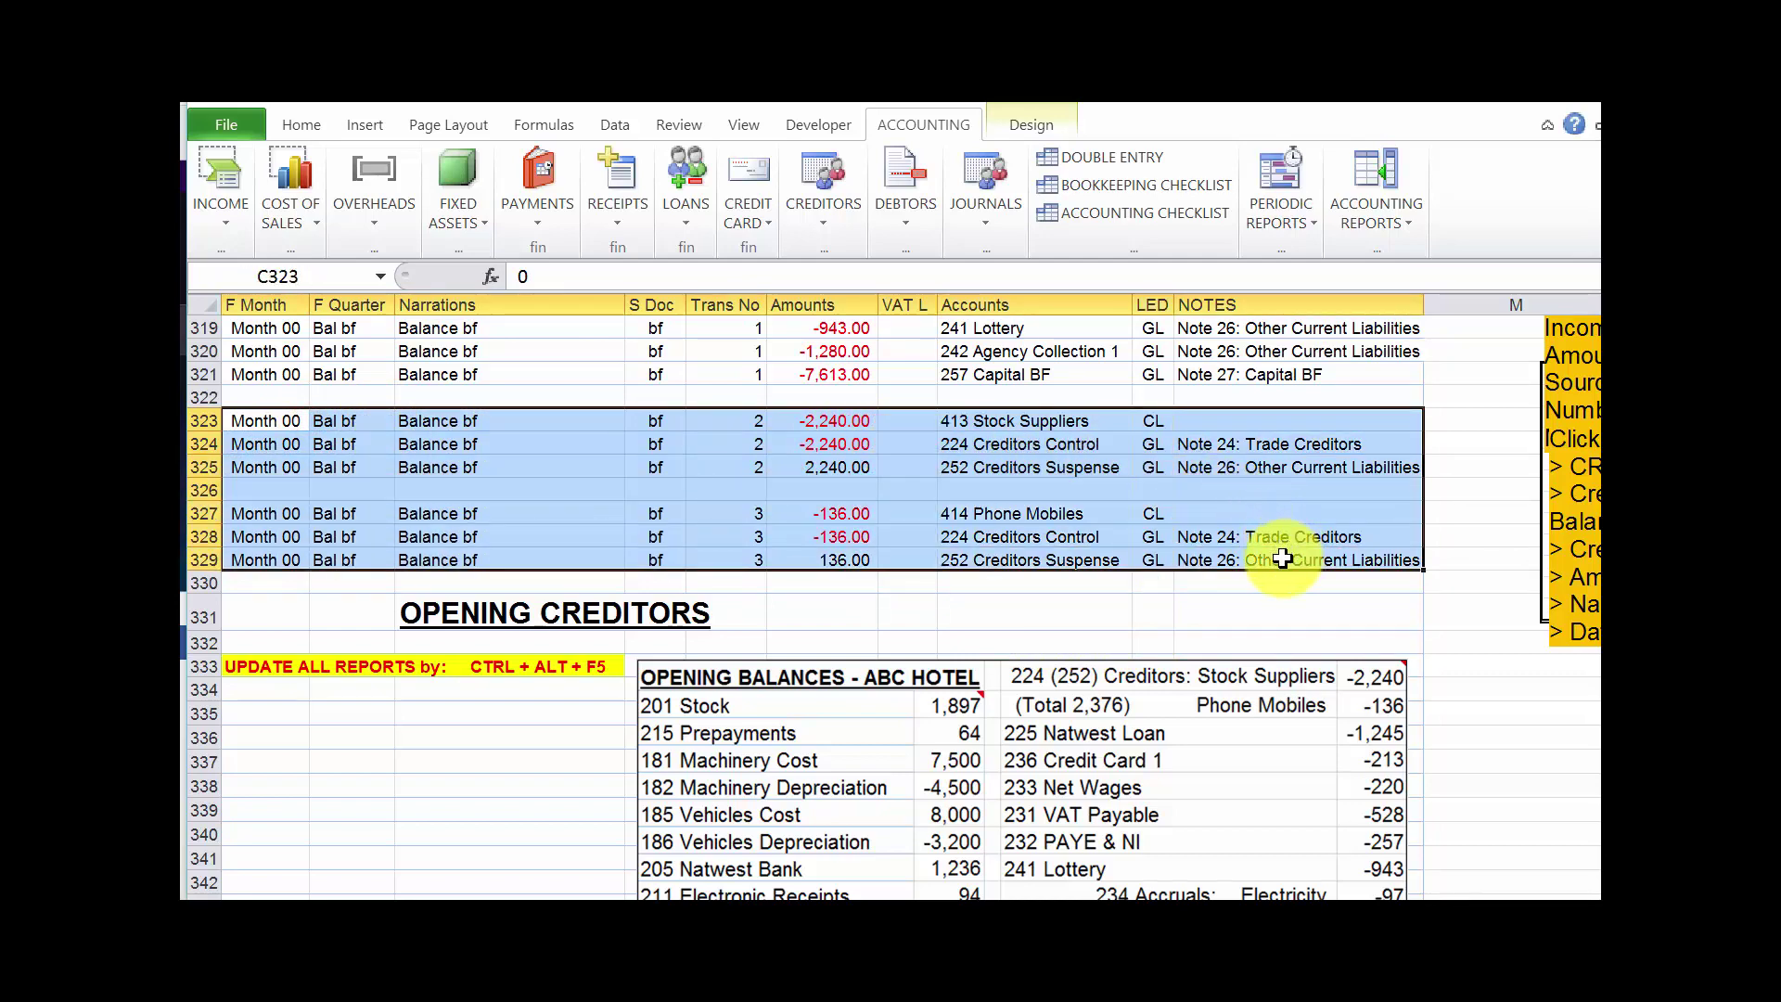
{"action": "left_click", "coordinate": [1250, 492]}
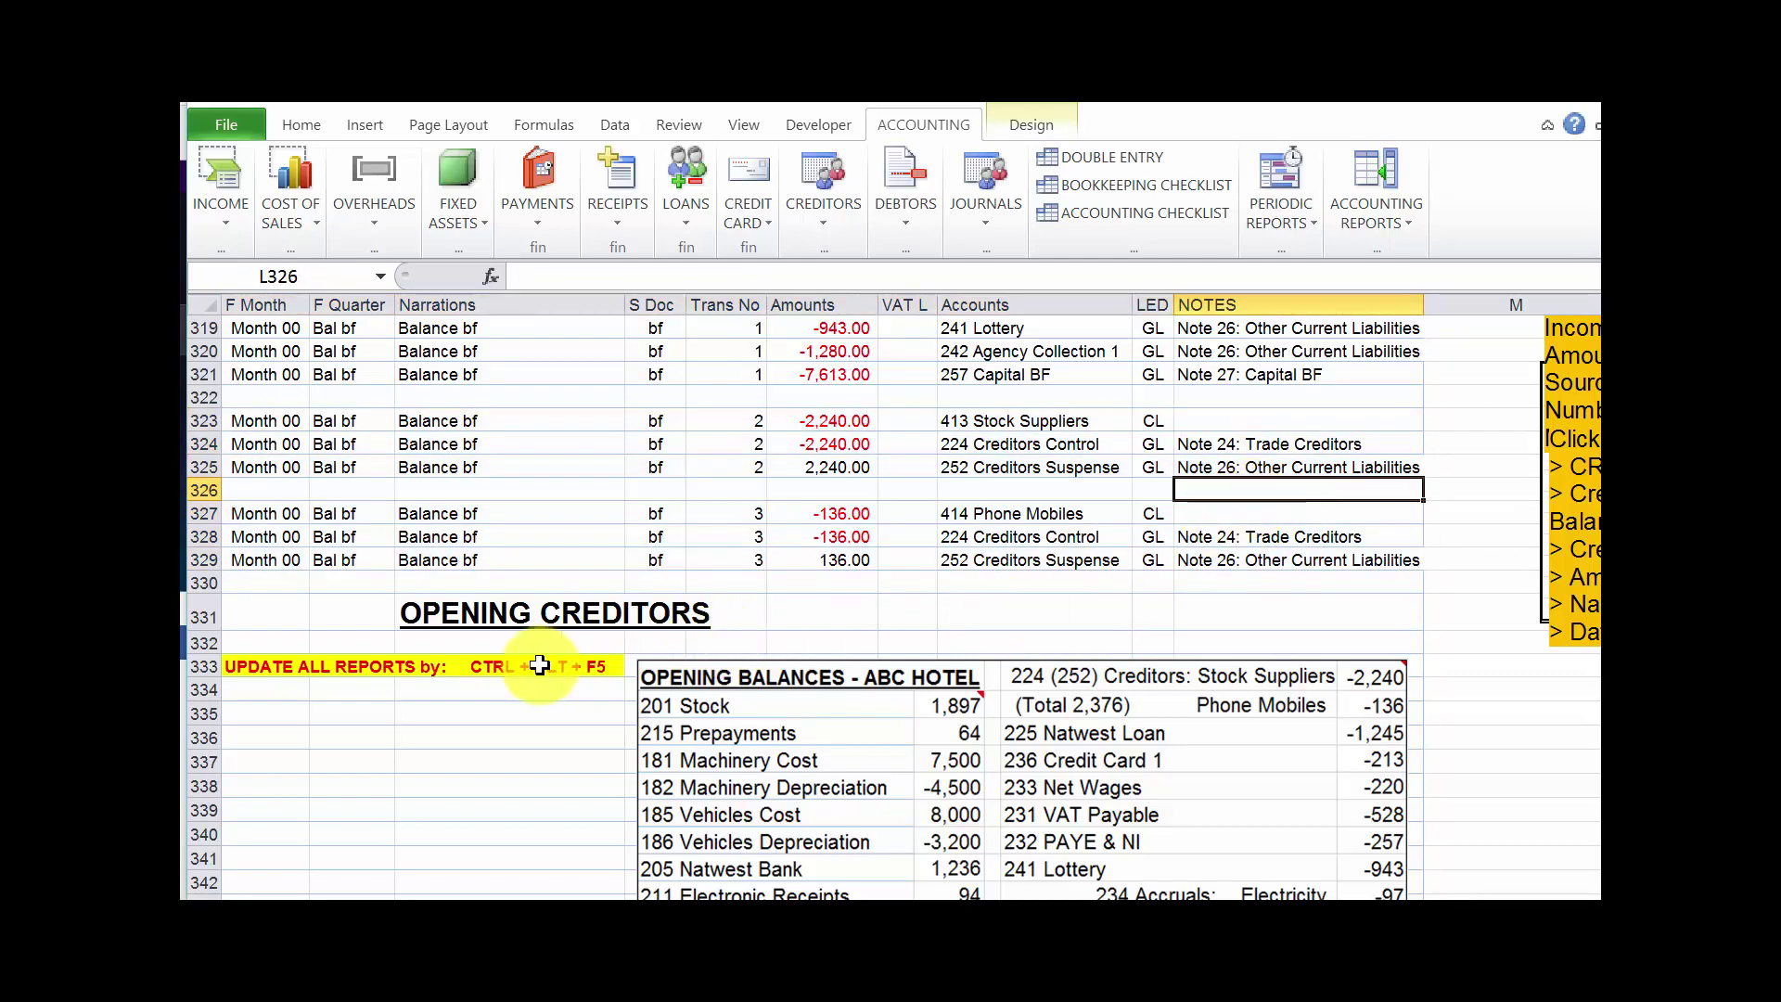
{"action": "left_click", "coordinate": [515, 668]}
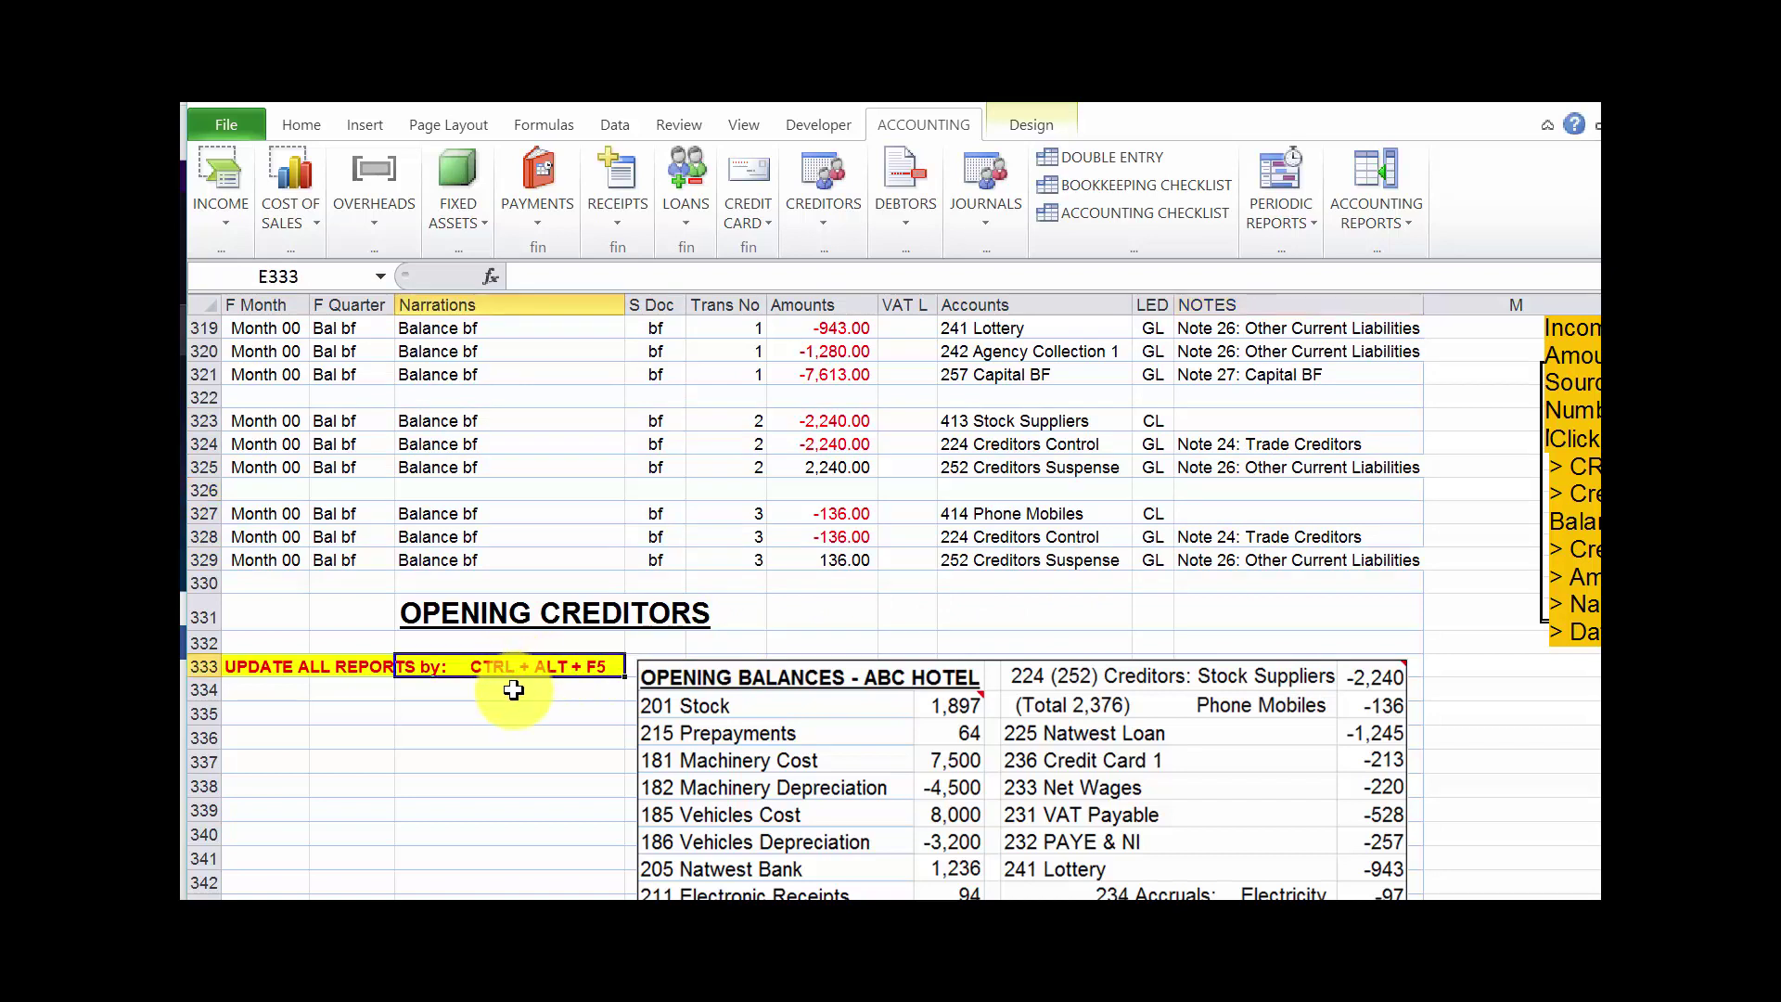
{"action": "left_click", "coordinate": [848, 616]}
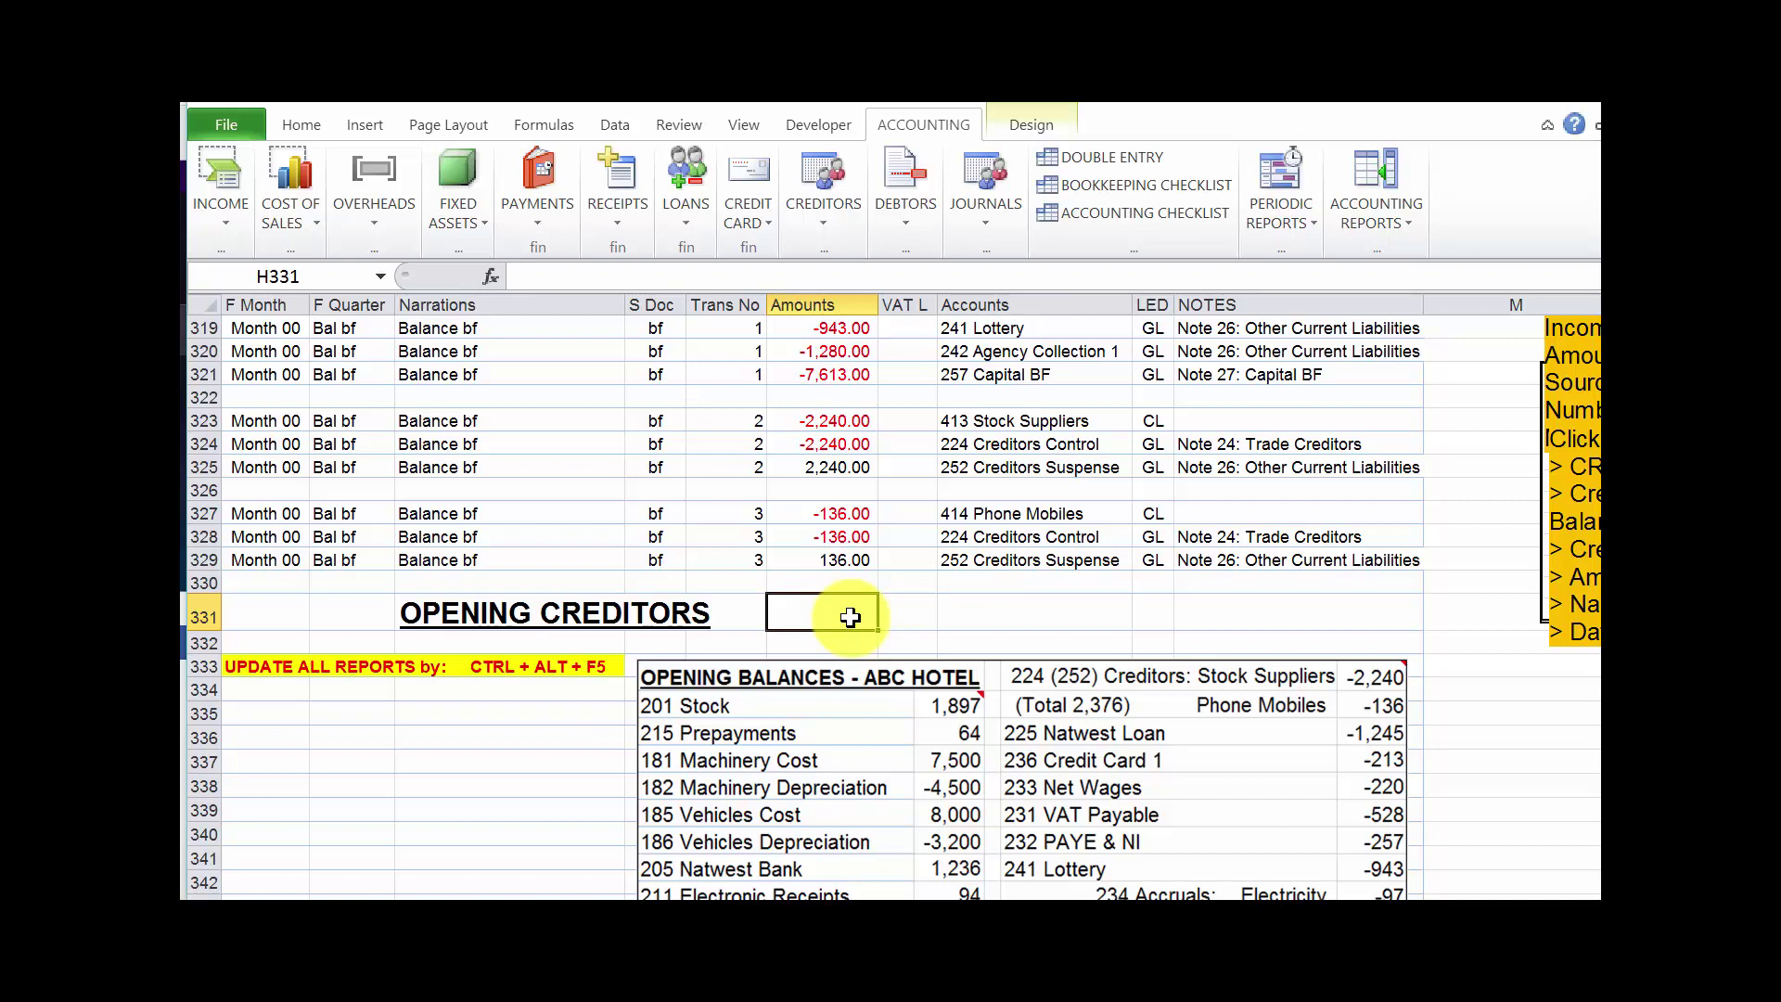
{"action": "left_click", "coordinate": [965, 610]}
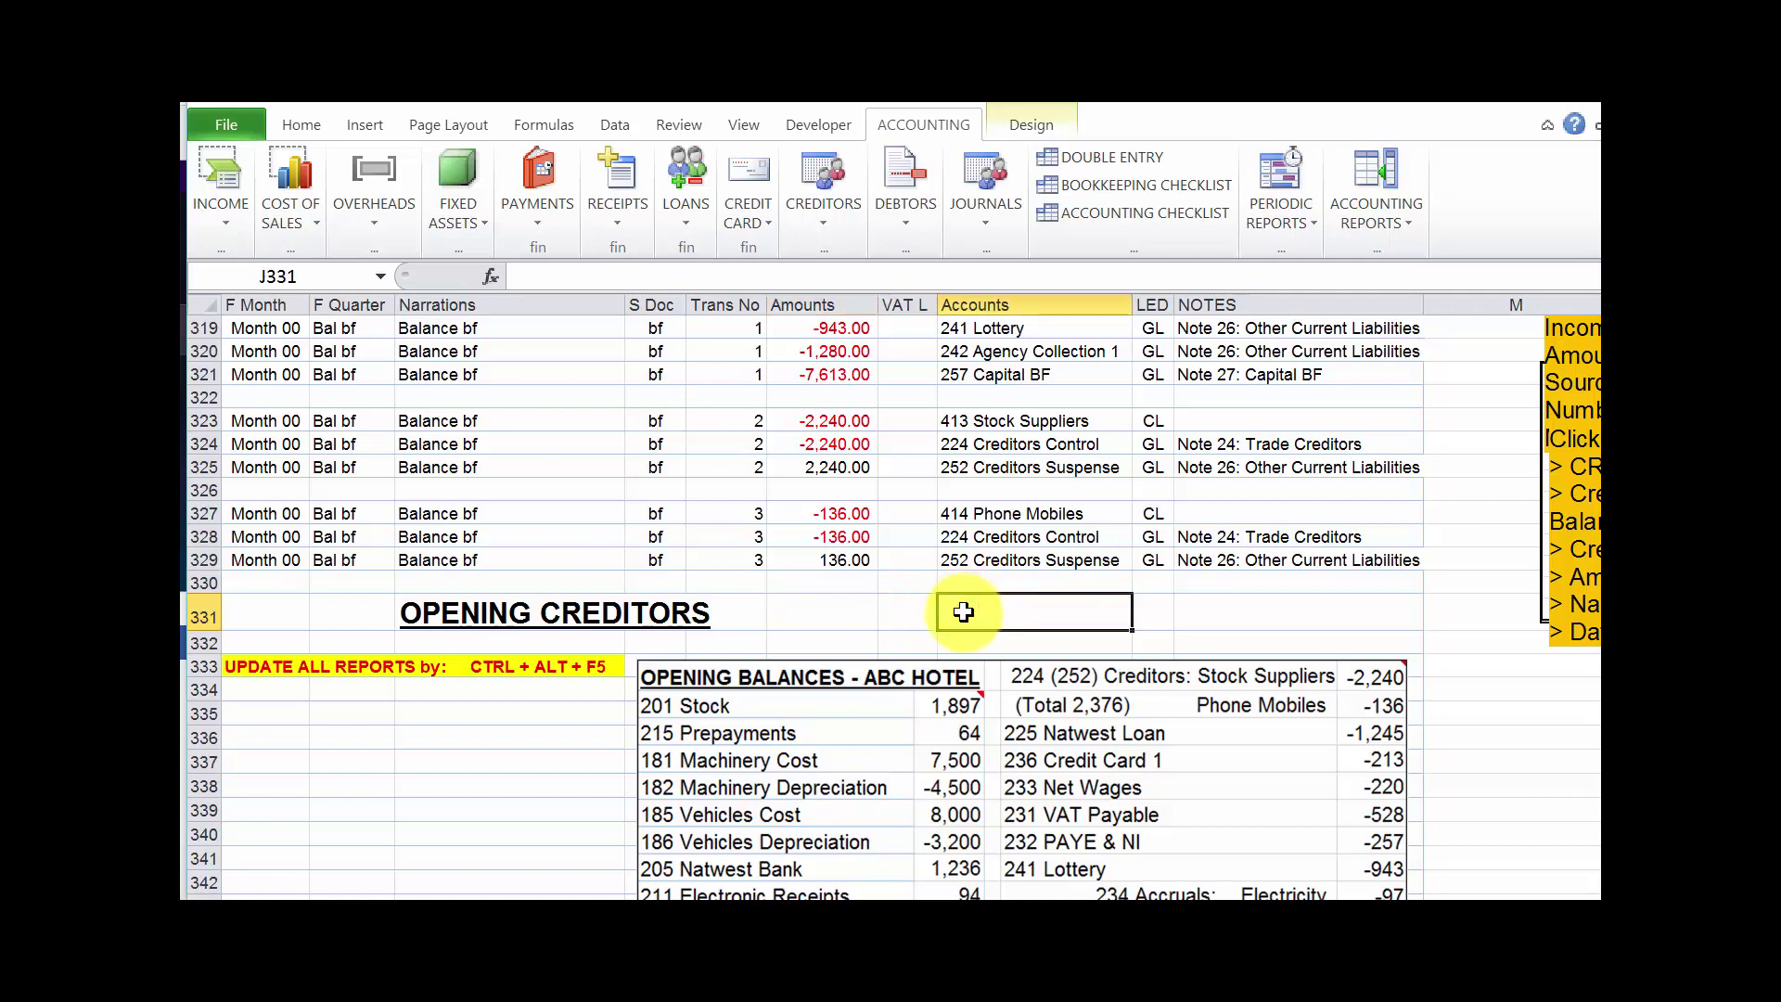
- Open the monthly and quarterly General Ledger accounts report and locate account 224 Creditors Control
{"action": "left_click", "coordinate": [1316, 218]}
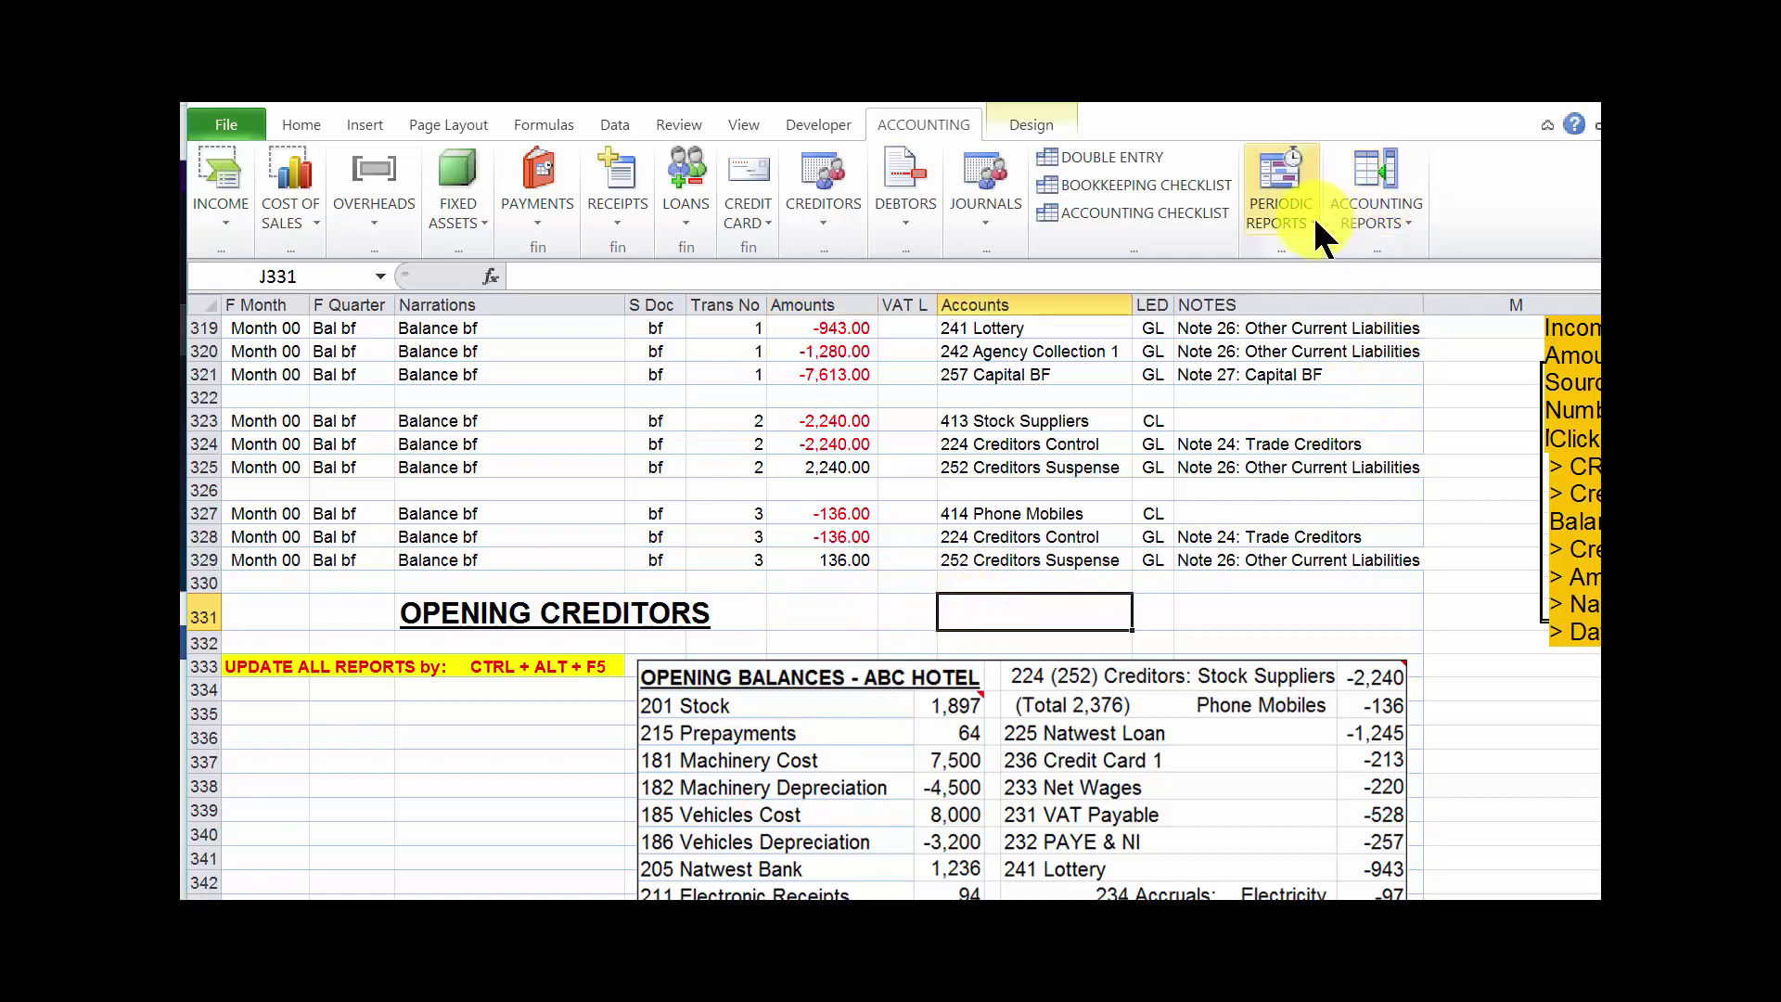
{"action": "left_click", "coordinate": [1228, 440]}
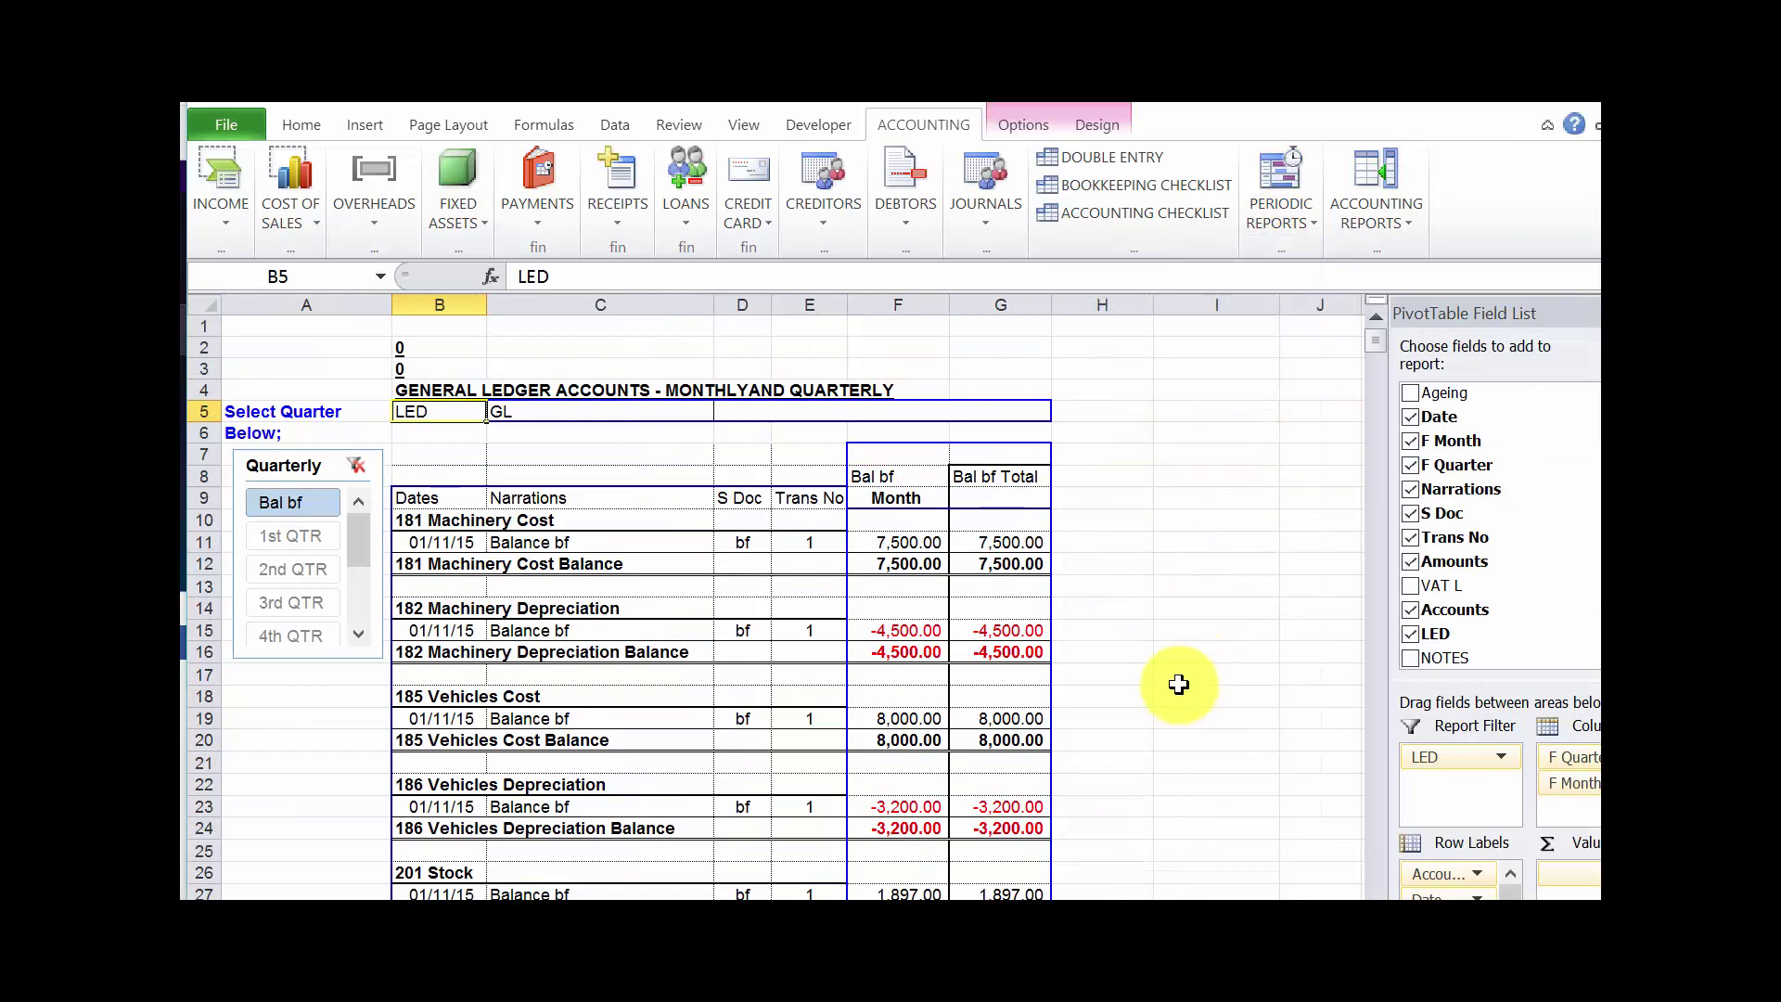
{"action": "left_click", "coordinate": [1176, 679]}
{"action": "scroll", "coordinate": [1177, 685], "scroll_direction": "down", "scroll_amount": 7}
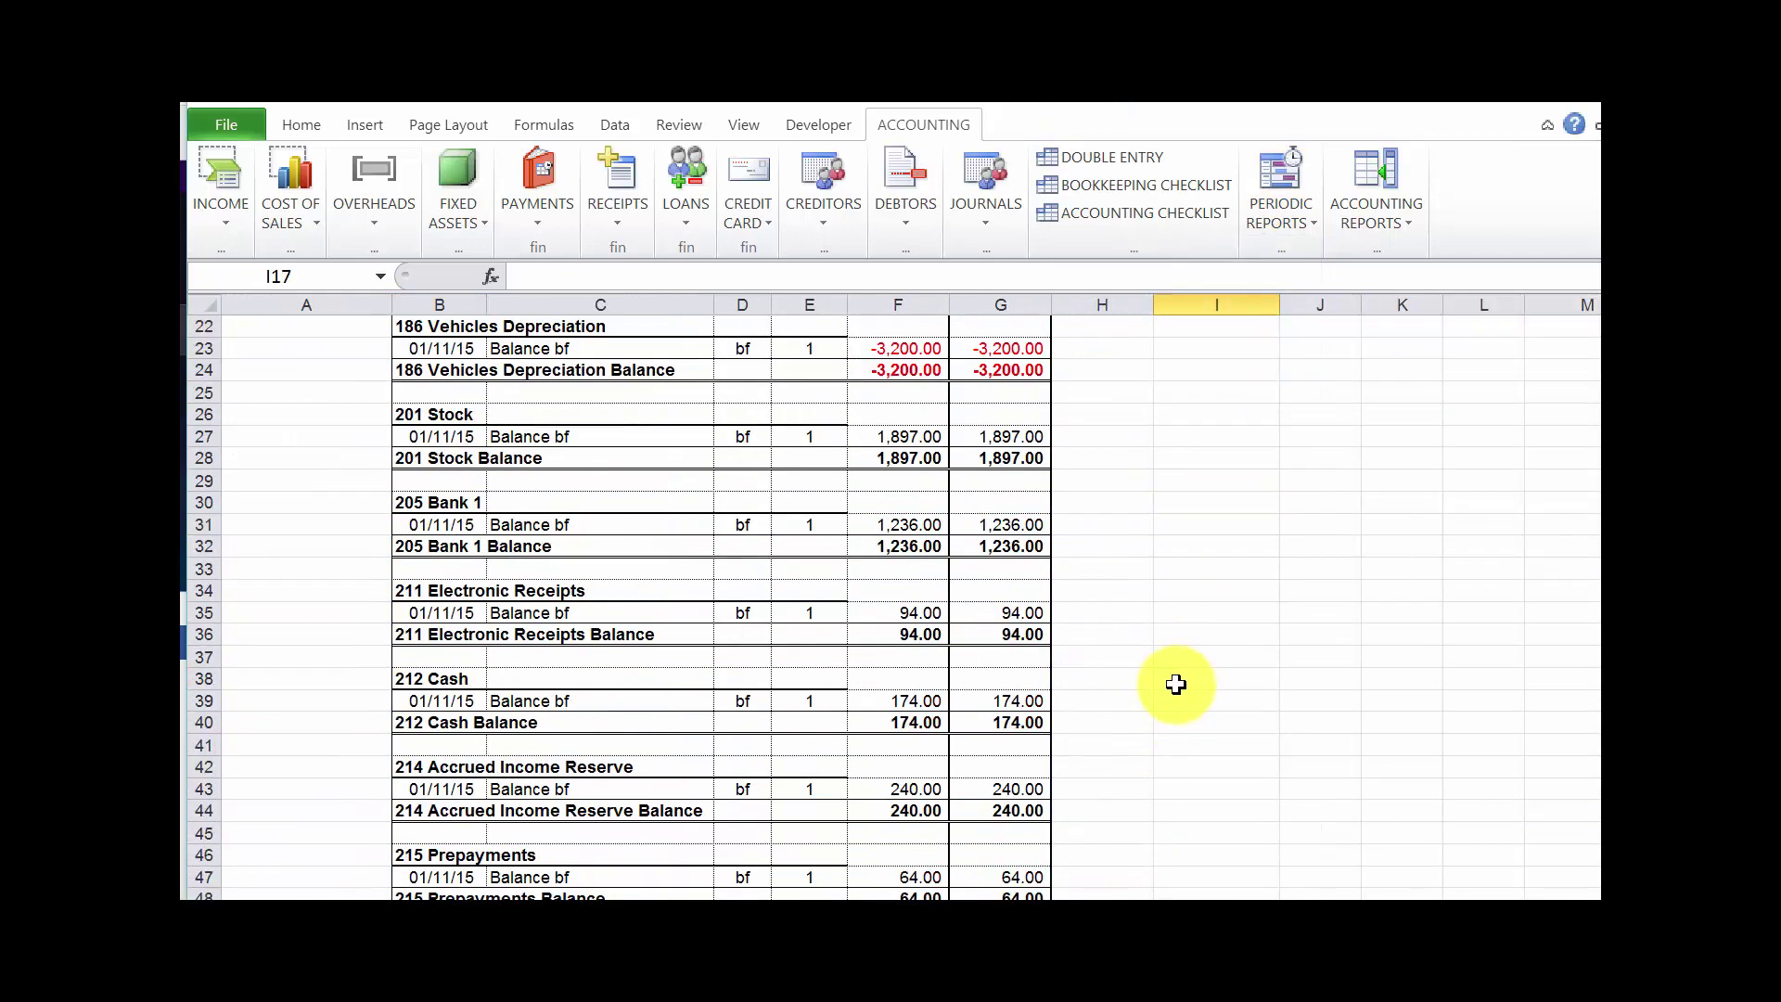
{"action": "scroll", "coordinate": [1176, 685], "scroll_direction": "down", "scroll_amount": 9}
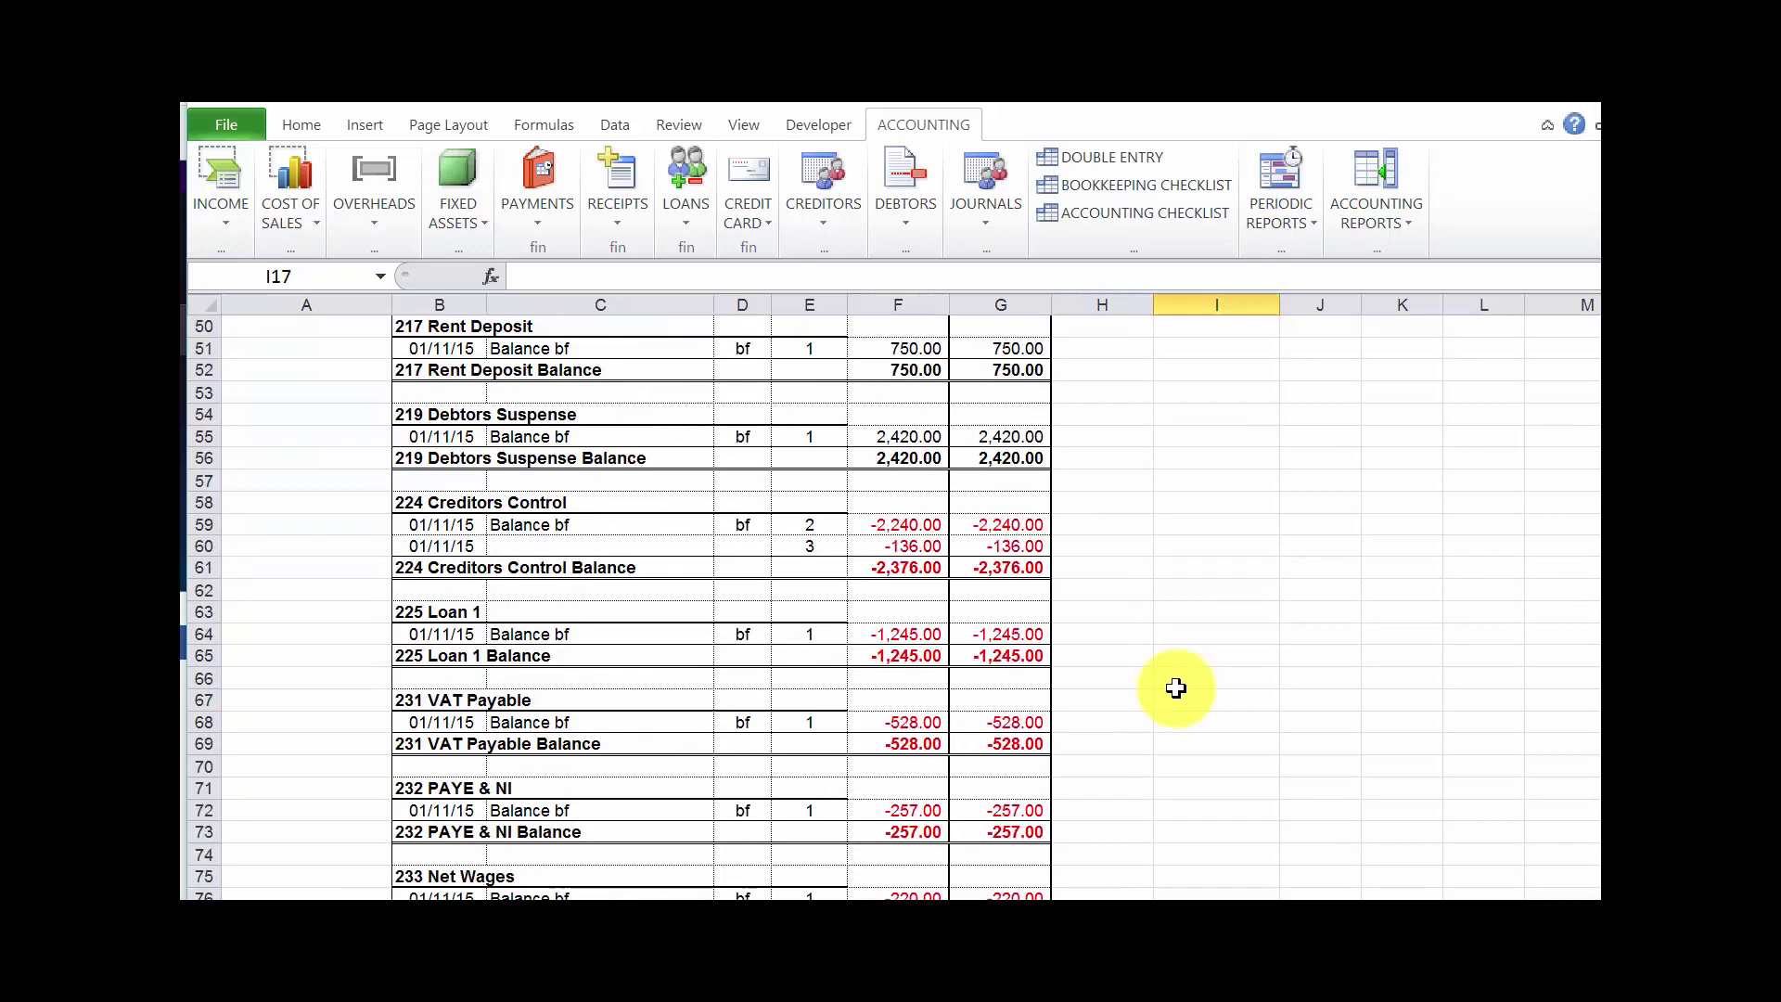
- Check the Creditors Control balance and the Stock Suppliers amount posted to that account
{"action": "left_click", "coordinate": [404, 507]}
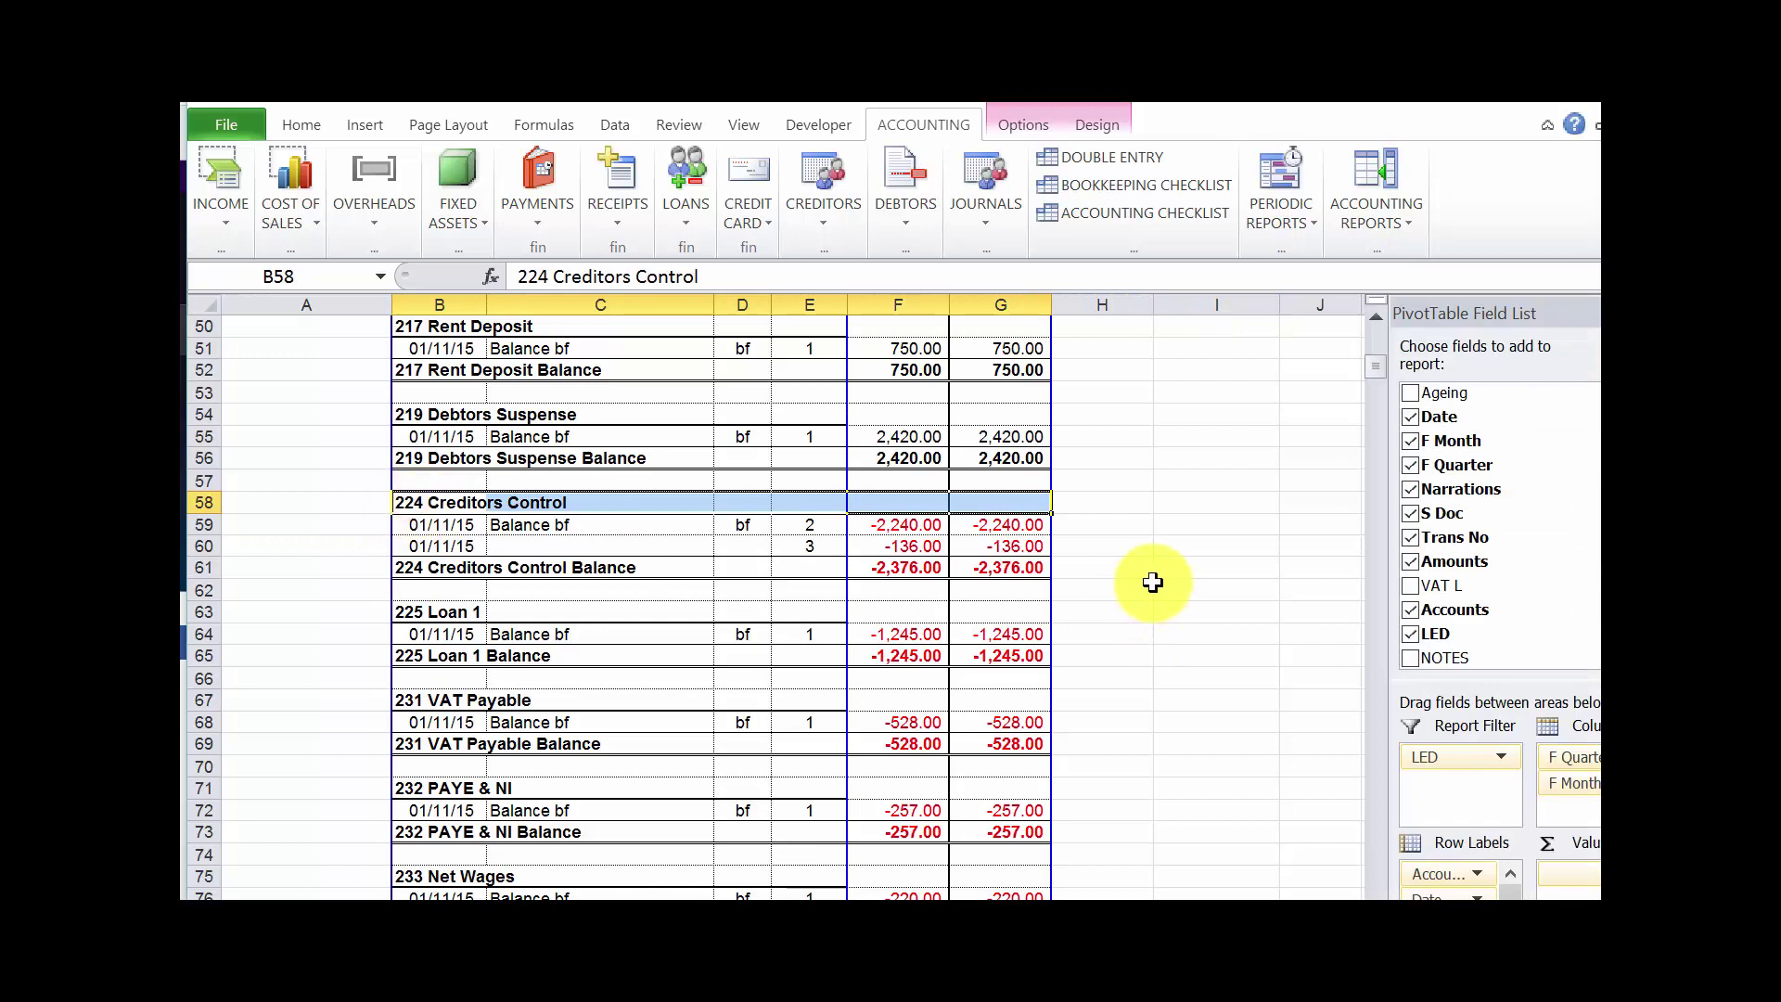
{"action": "left_click", "coordinate": [906, 568]}
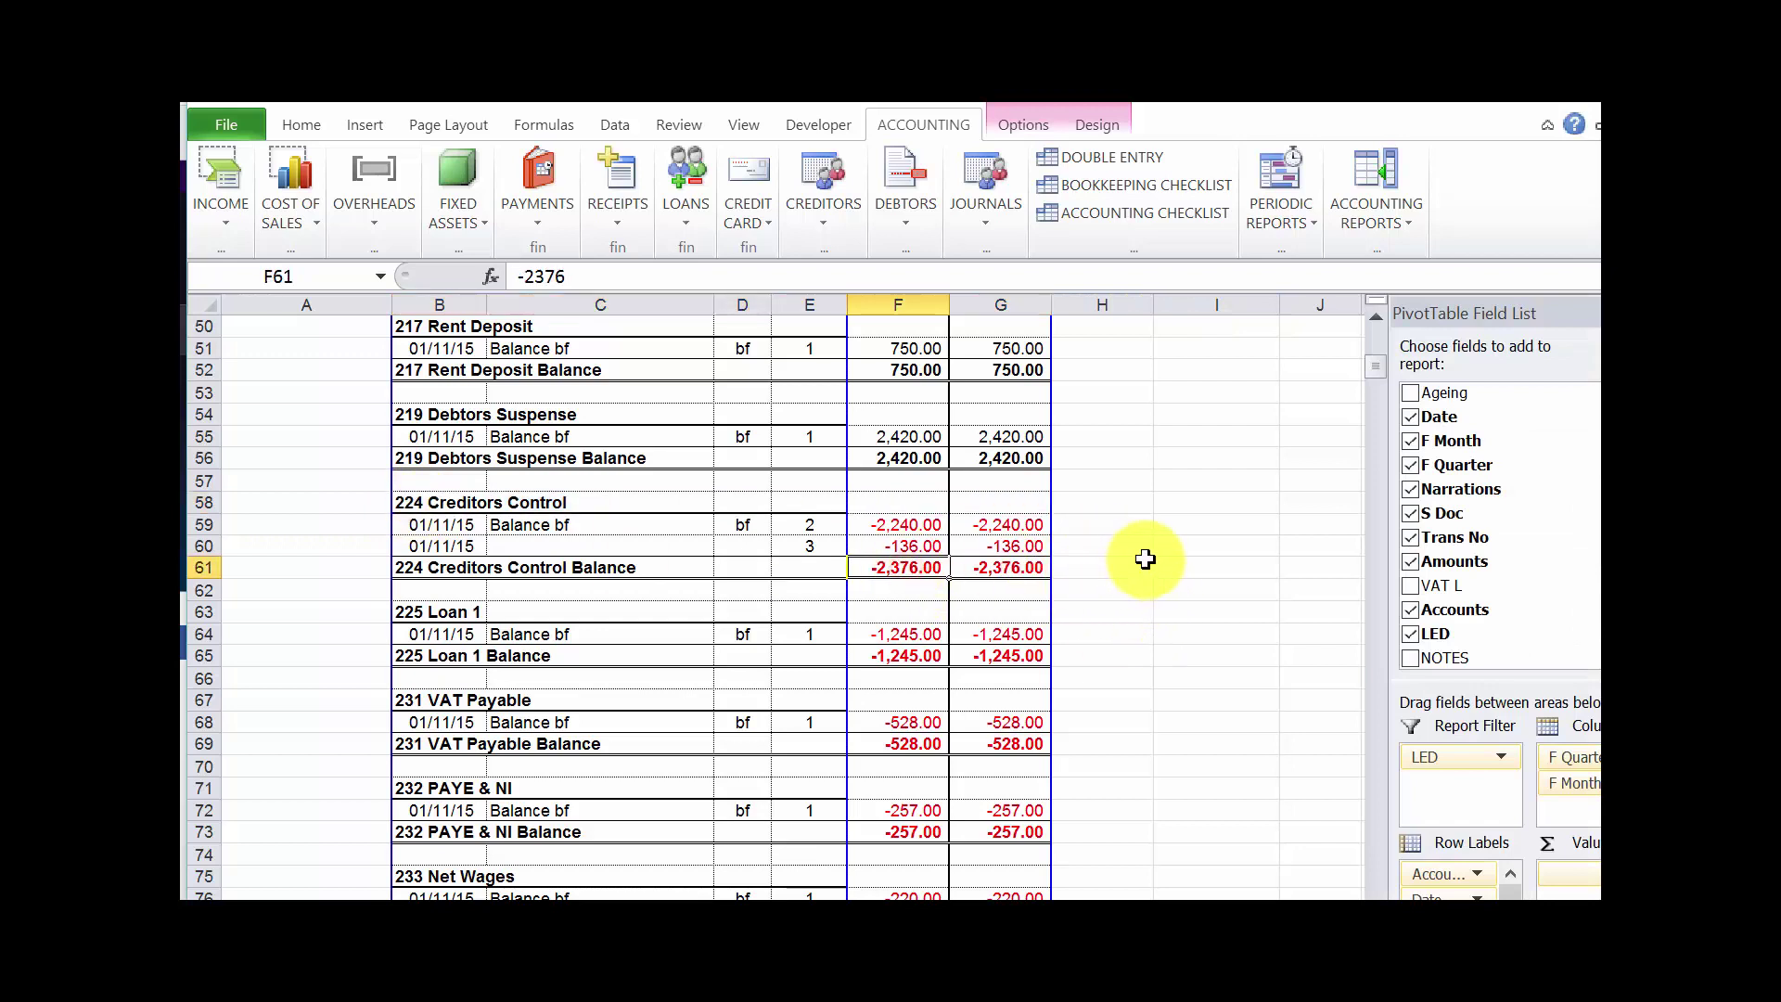
{"action": "mouse_move", "coordinate": [919, 526]}
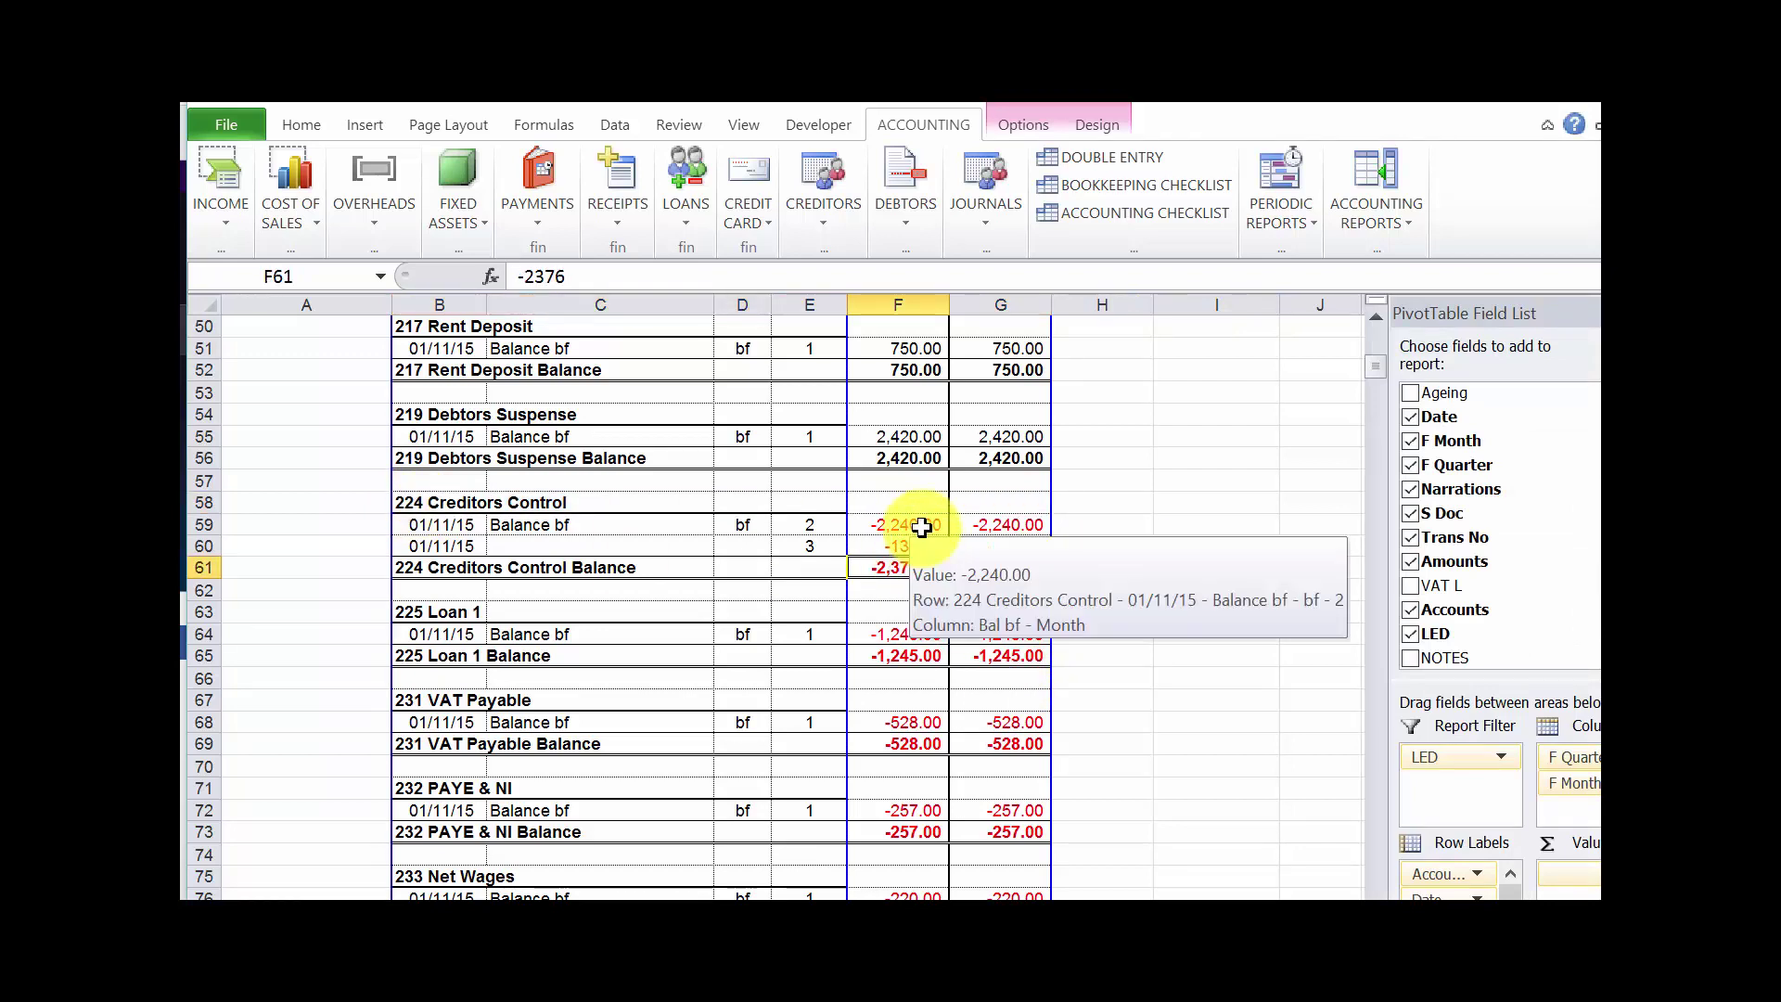
{"action": "left_click", "coordinate": [906, 526]}
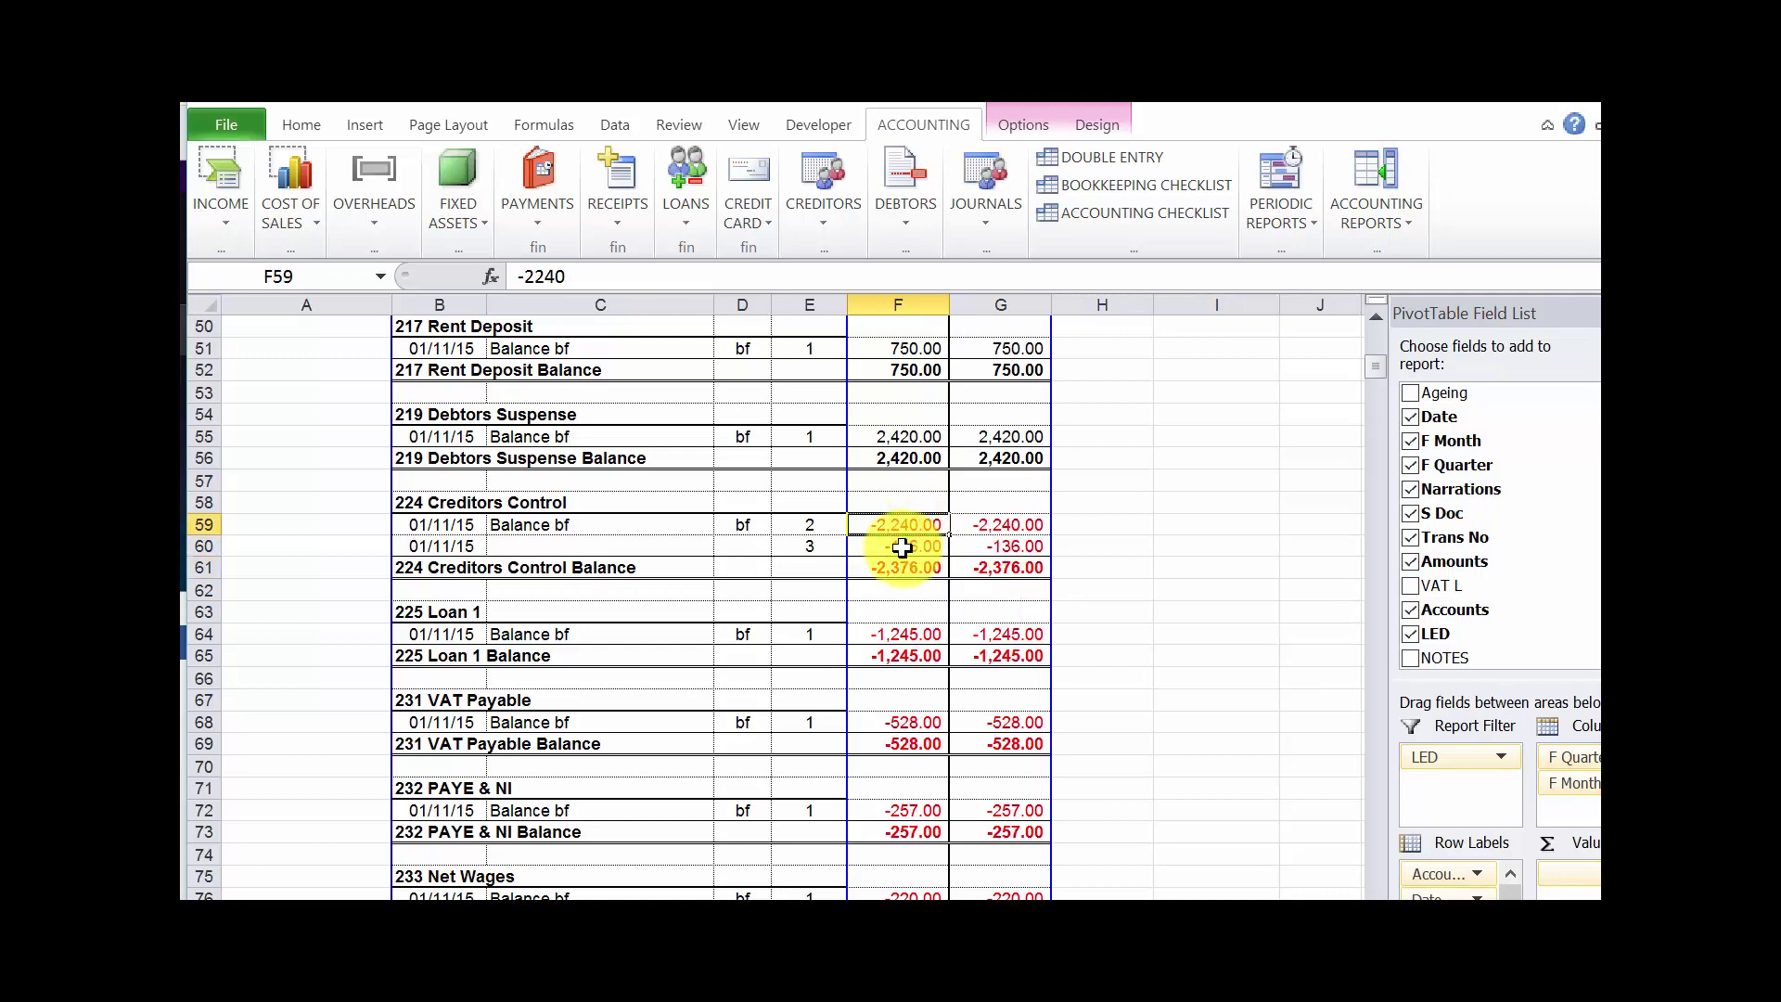
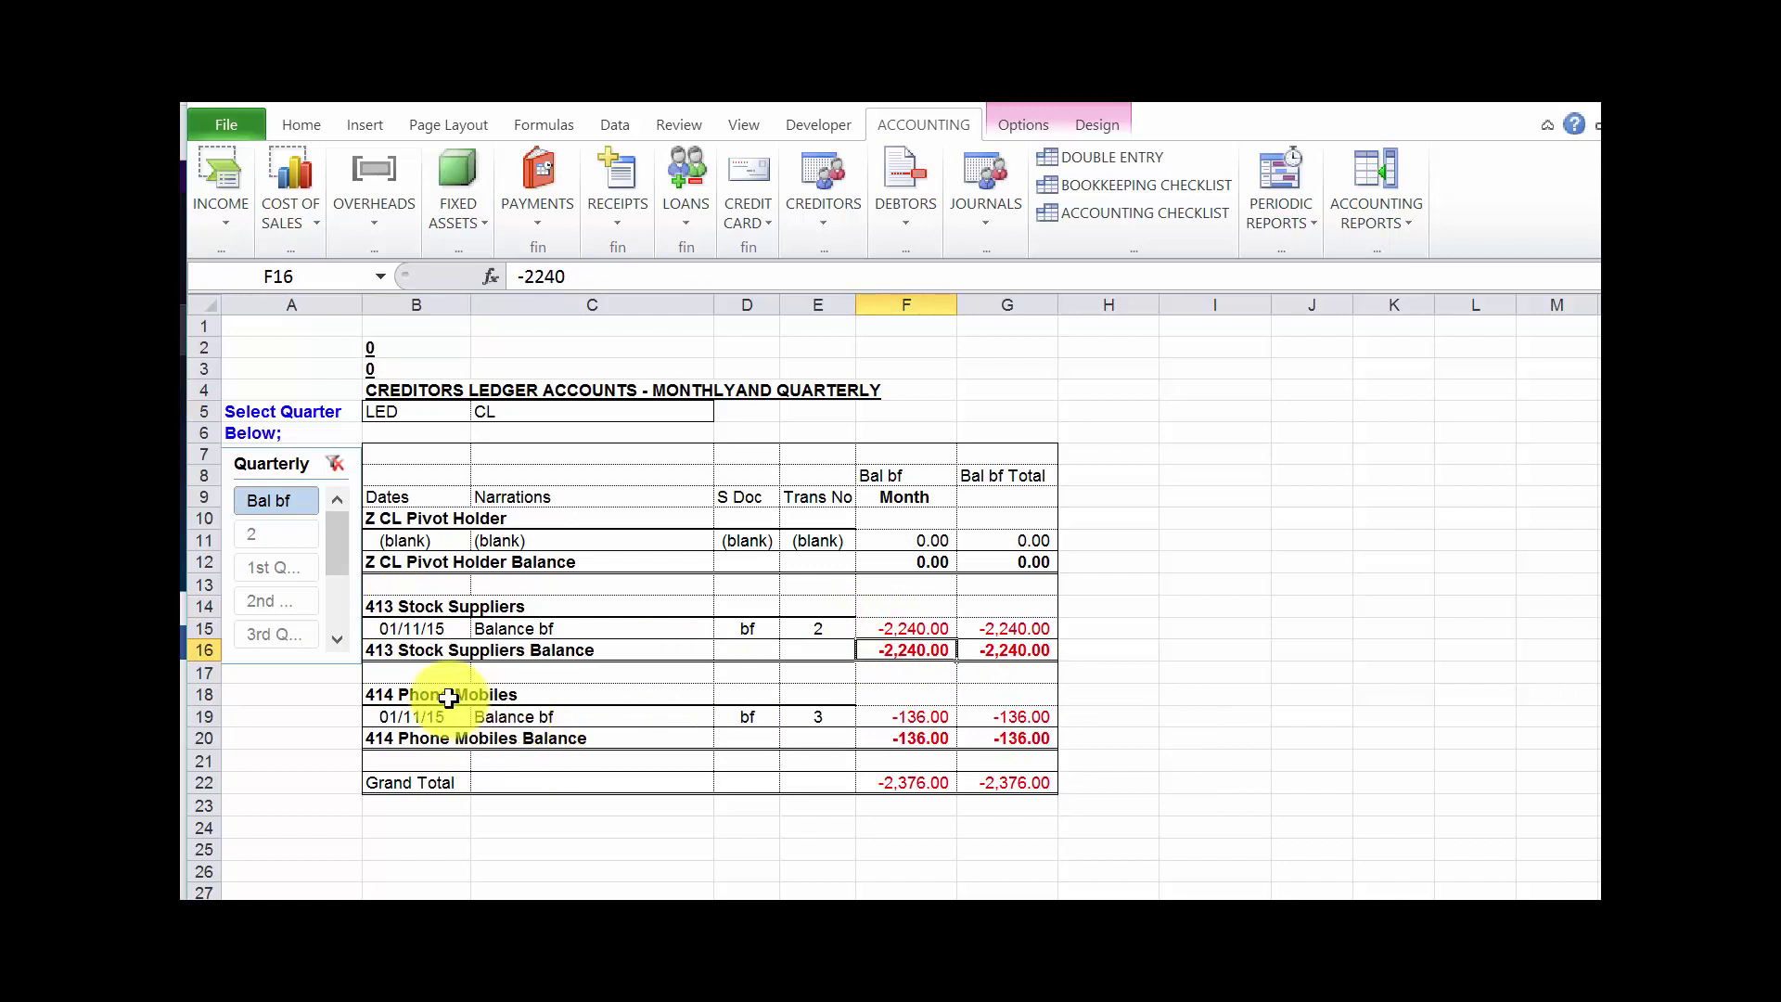
- Check the 414 Phone Mobiles balance and the grand total in the Creditors Ledger accounts report
{"action": "left_click", "coordinate": [929, 742]}
{"action": "left_click", "coordinate": [1208, 655]}
{"action": "left_click", "coordinate": [909, 782]}
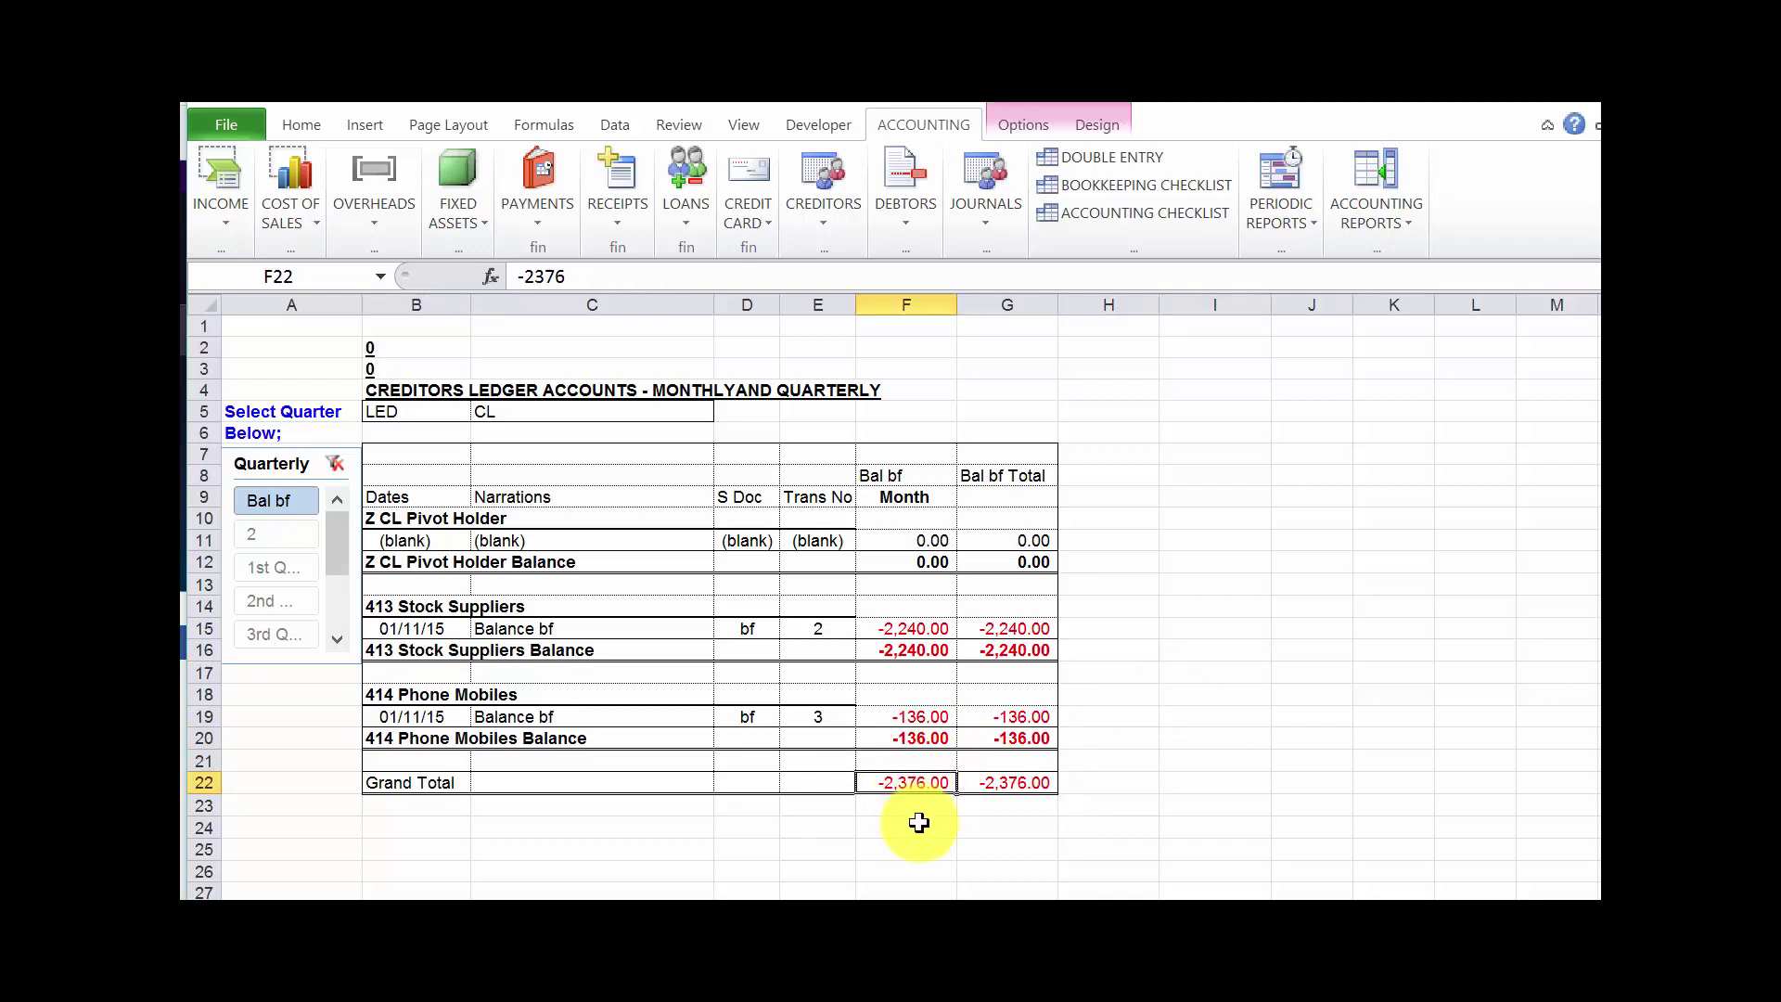
- Open the creditors' monthly balance reconciliation and filter its ledger balances to month 0
{"action": "left_click", "coordinate": [830, 222]}
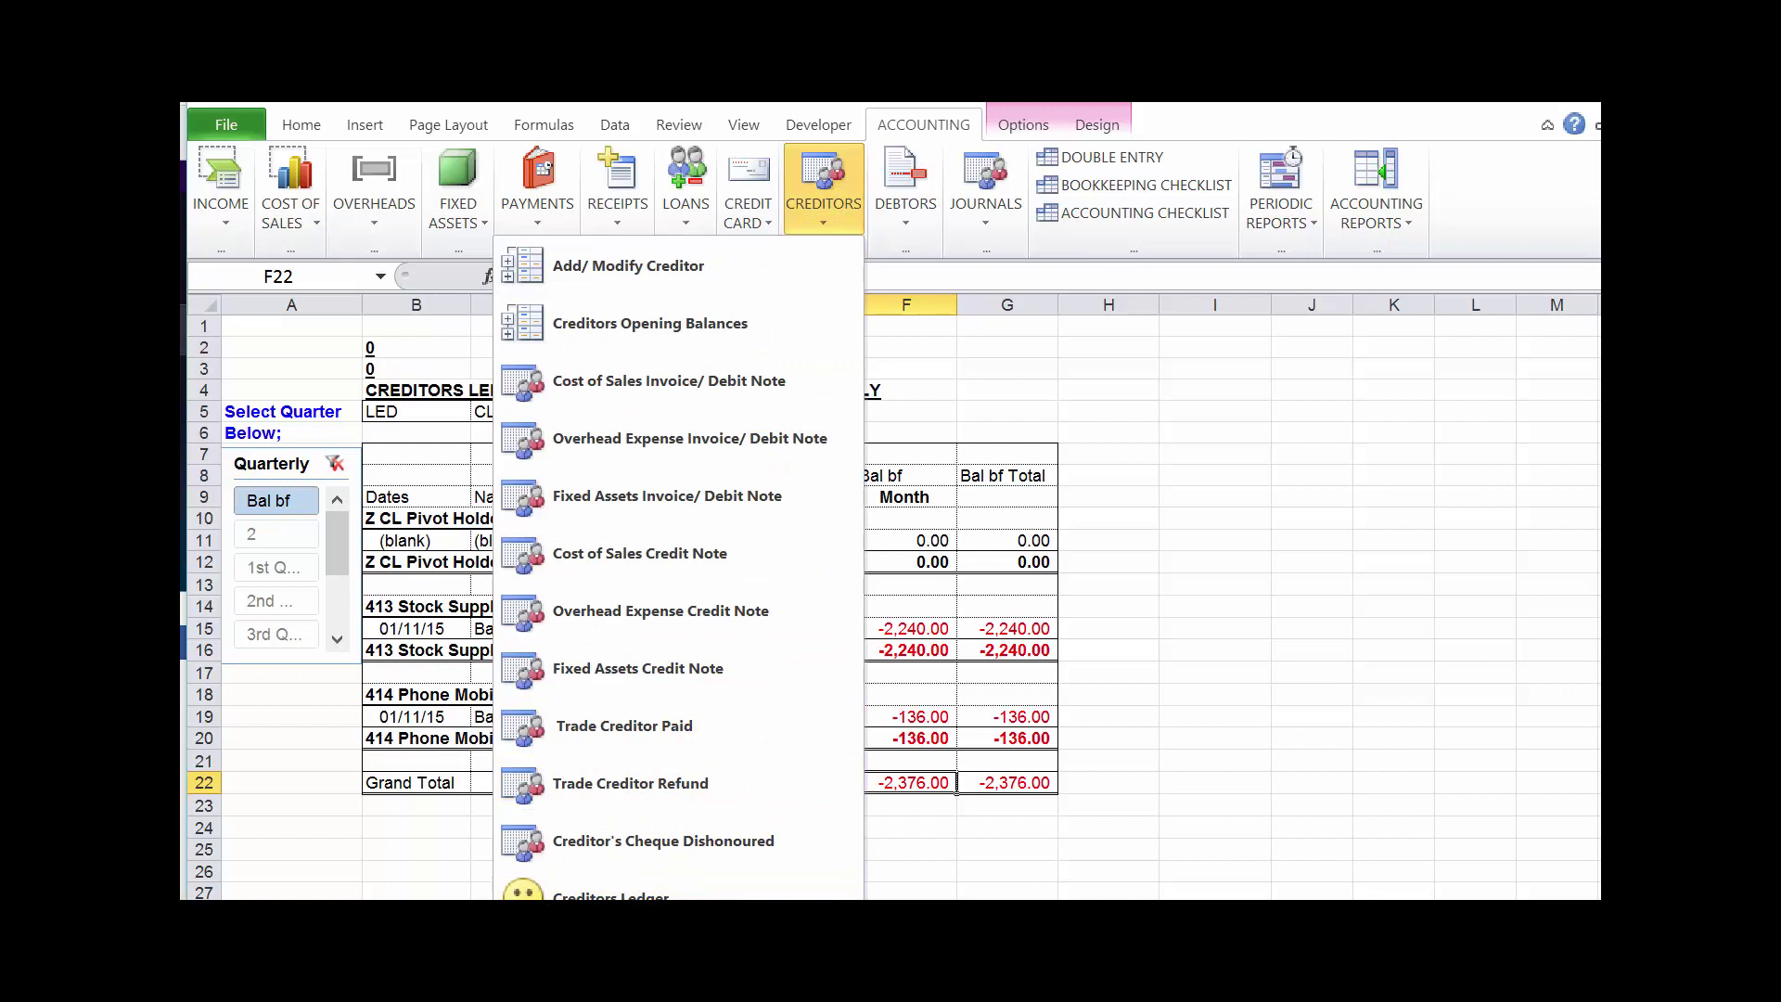
{"action": "scroll", "coordinate": [608, 891], "scroll_direction": "down", "scroll_amount": 1}
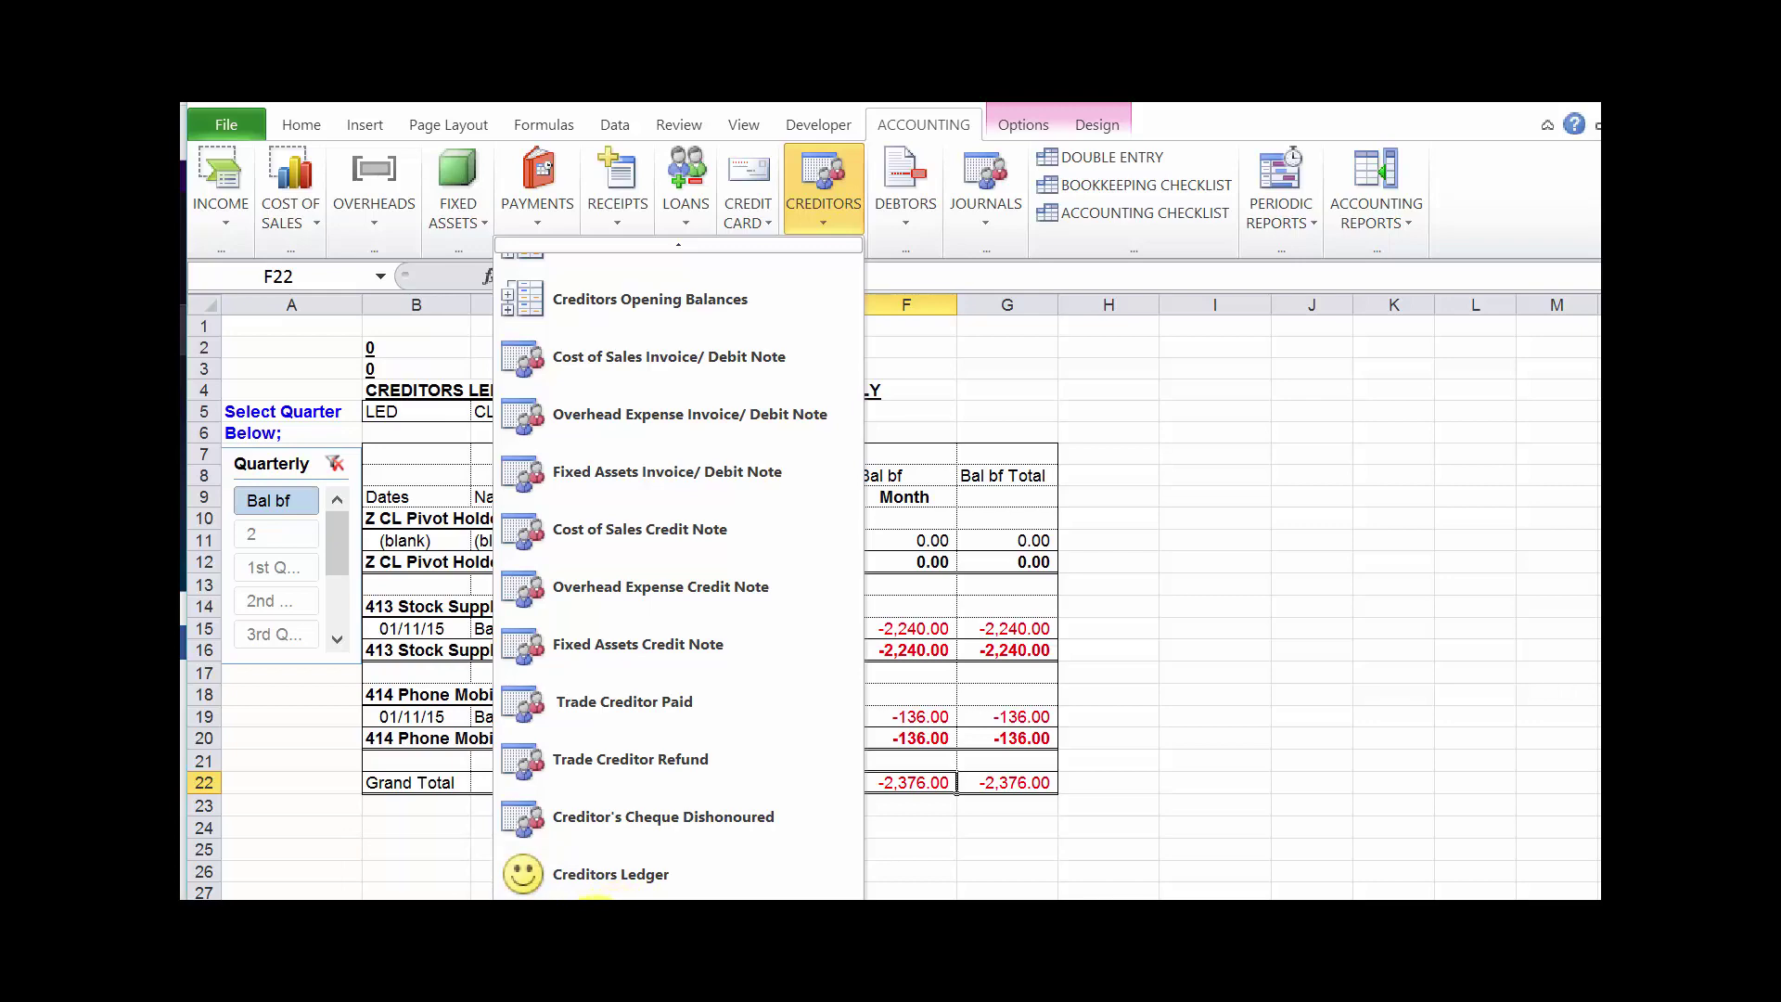
{"action": "left_click", "coordinate": [593, 891]}
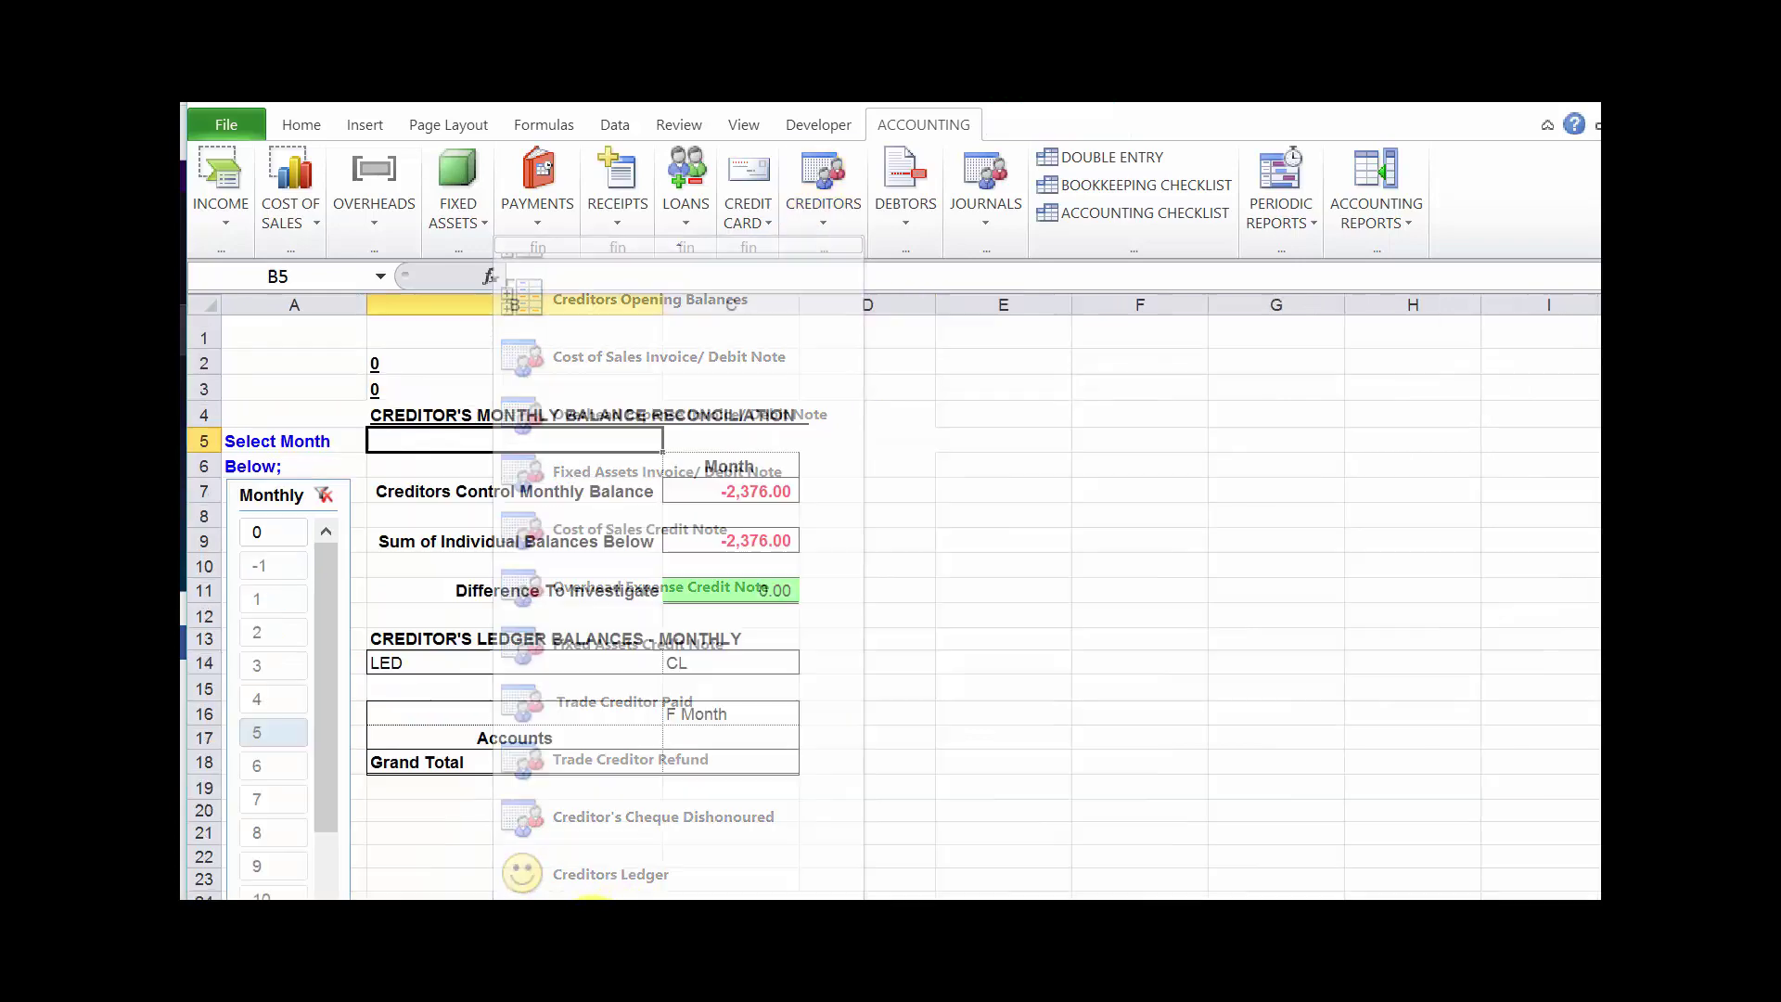
{"action": "left_click", "coordinate": [942, 623]}
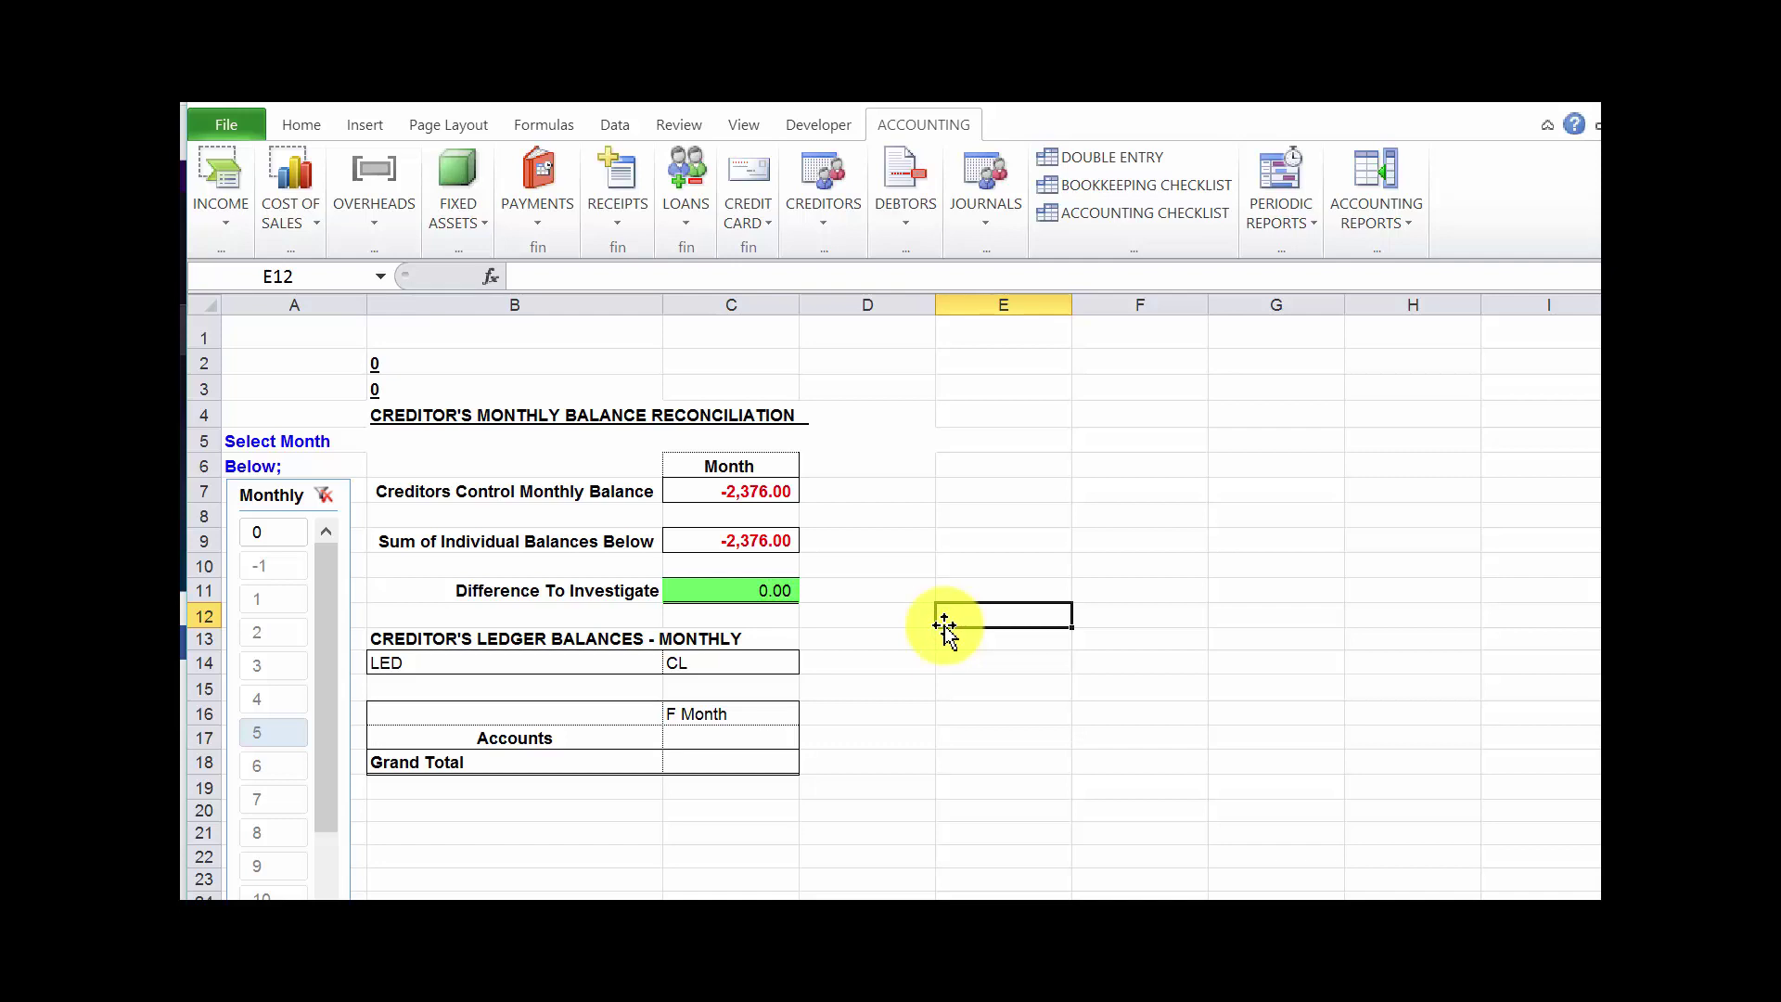
{"action": "left_click", "coordinate": [263, 534]}
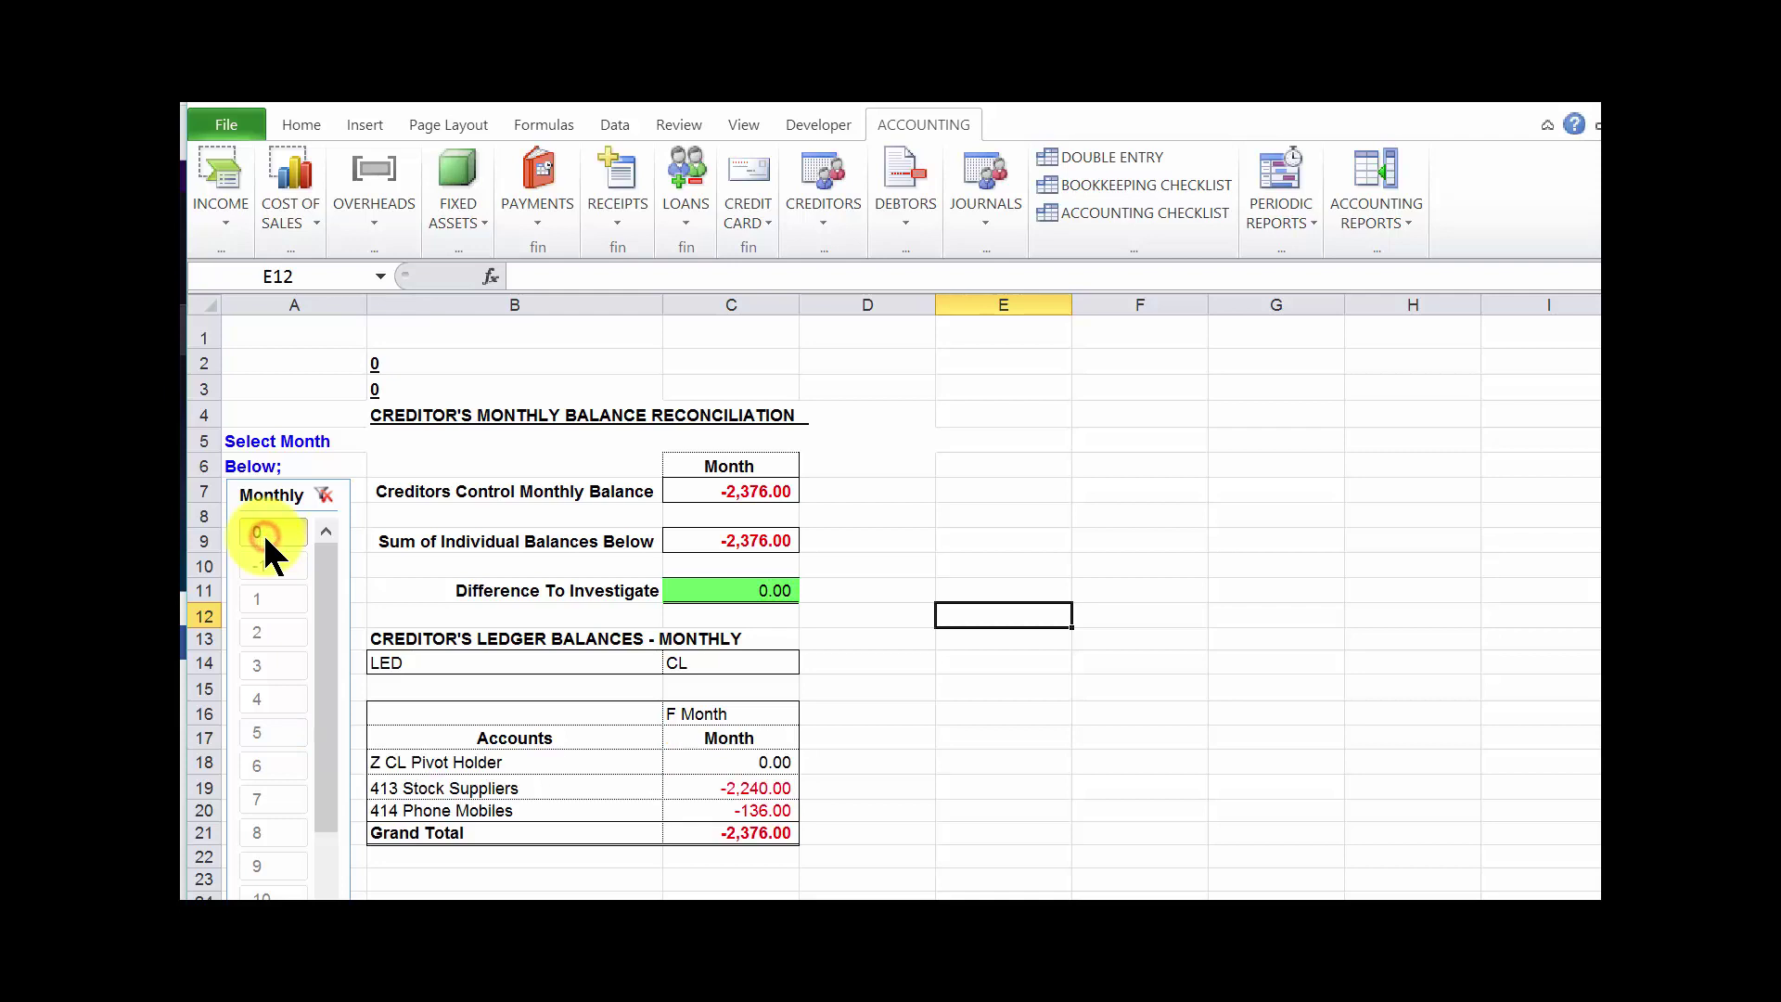
- Compare the individual creditor balances and grand total with the Creditors Control monthly balance, and check the difference to investigate
{"action": "left_click", "coordinate": [886, 759]}
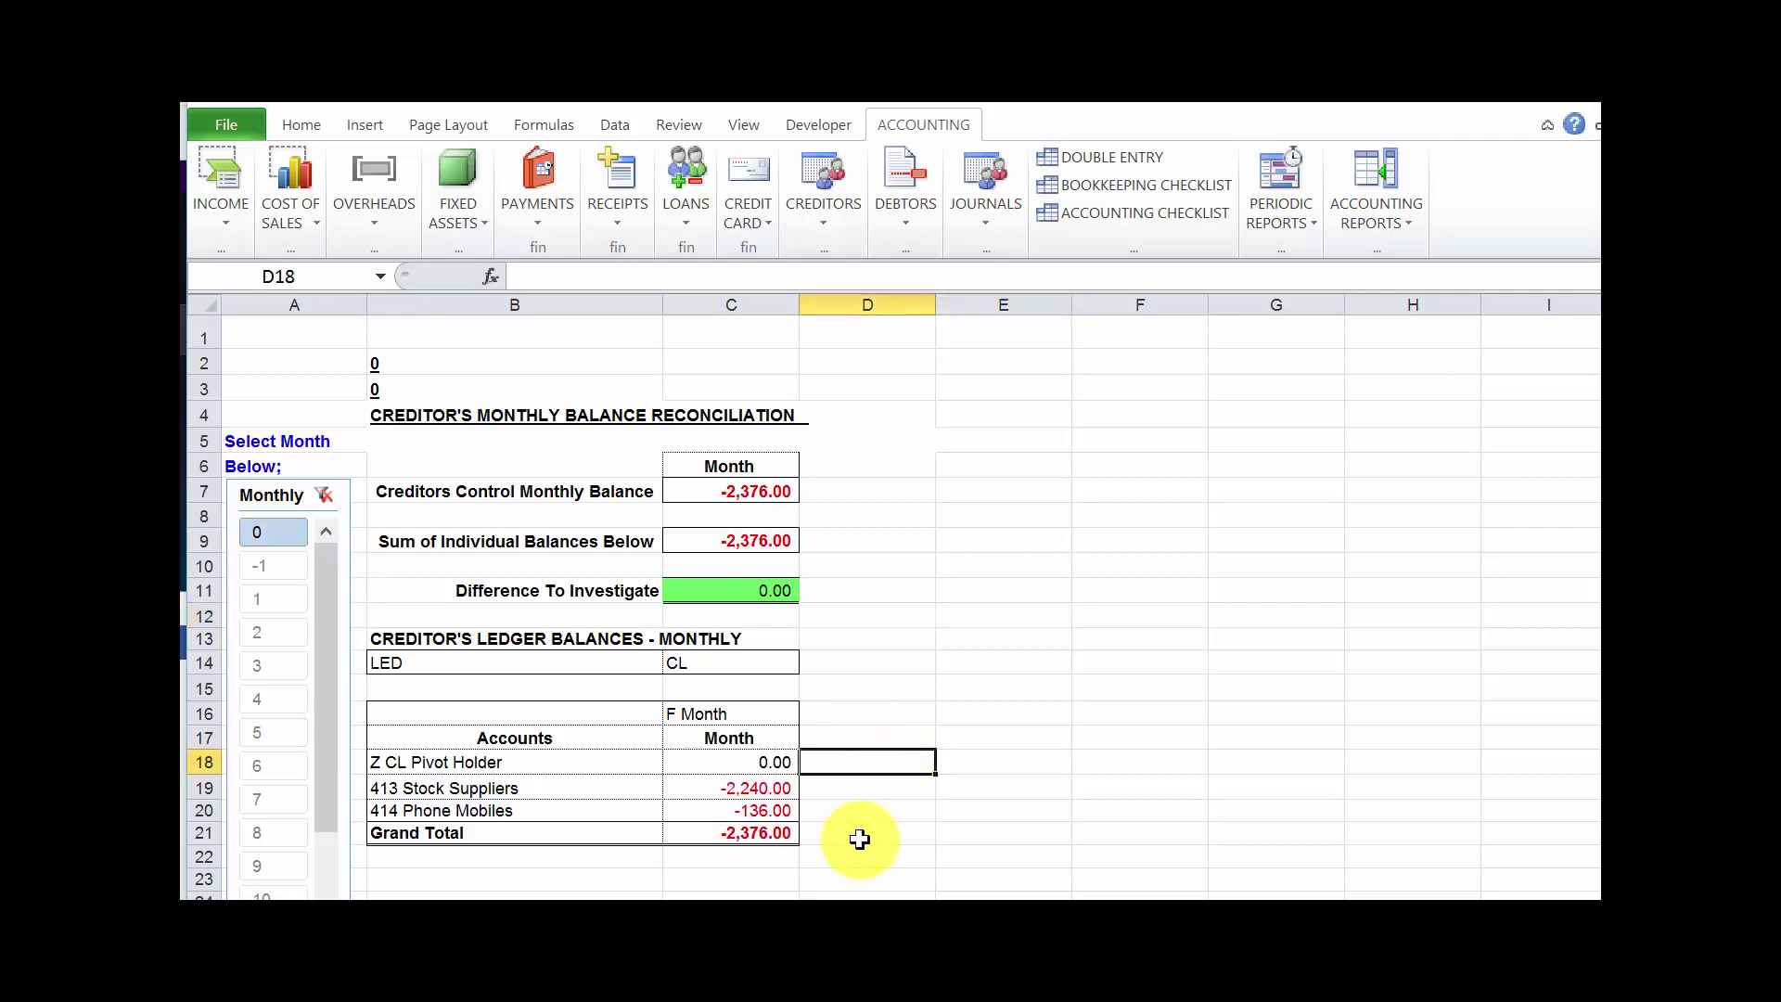
{"action": "left_click", "coordinate": [478, 791]}
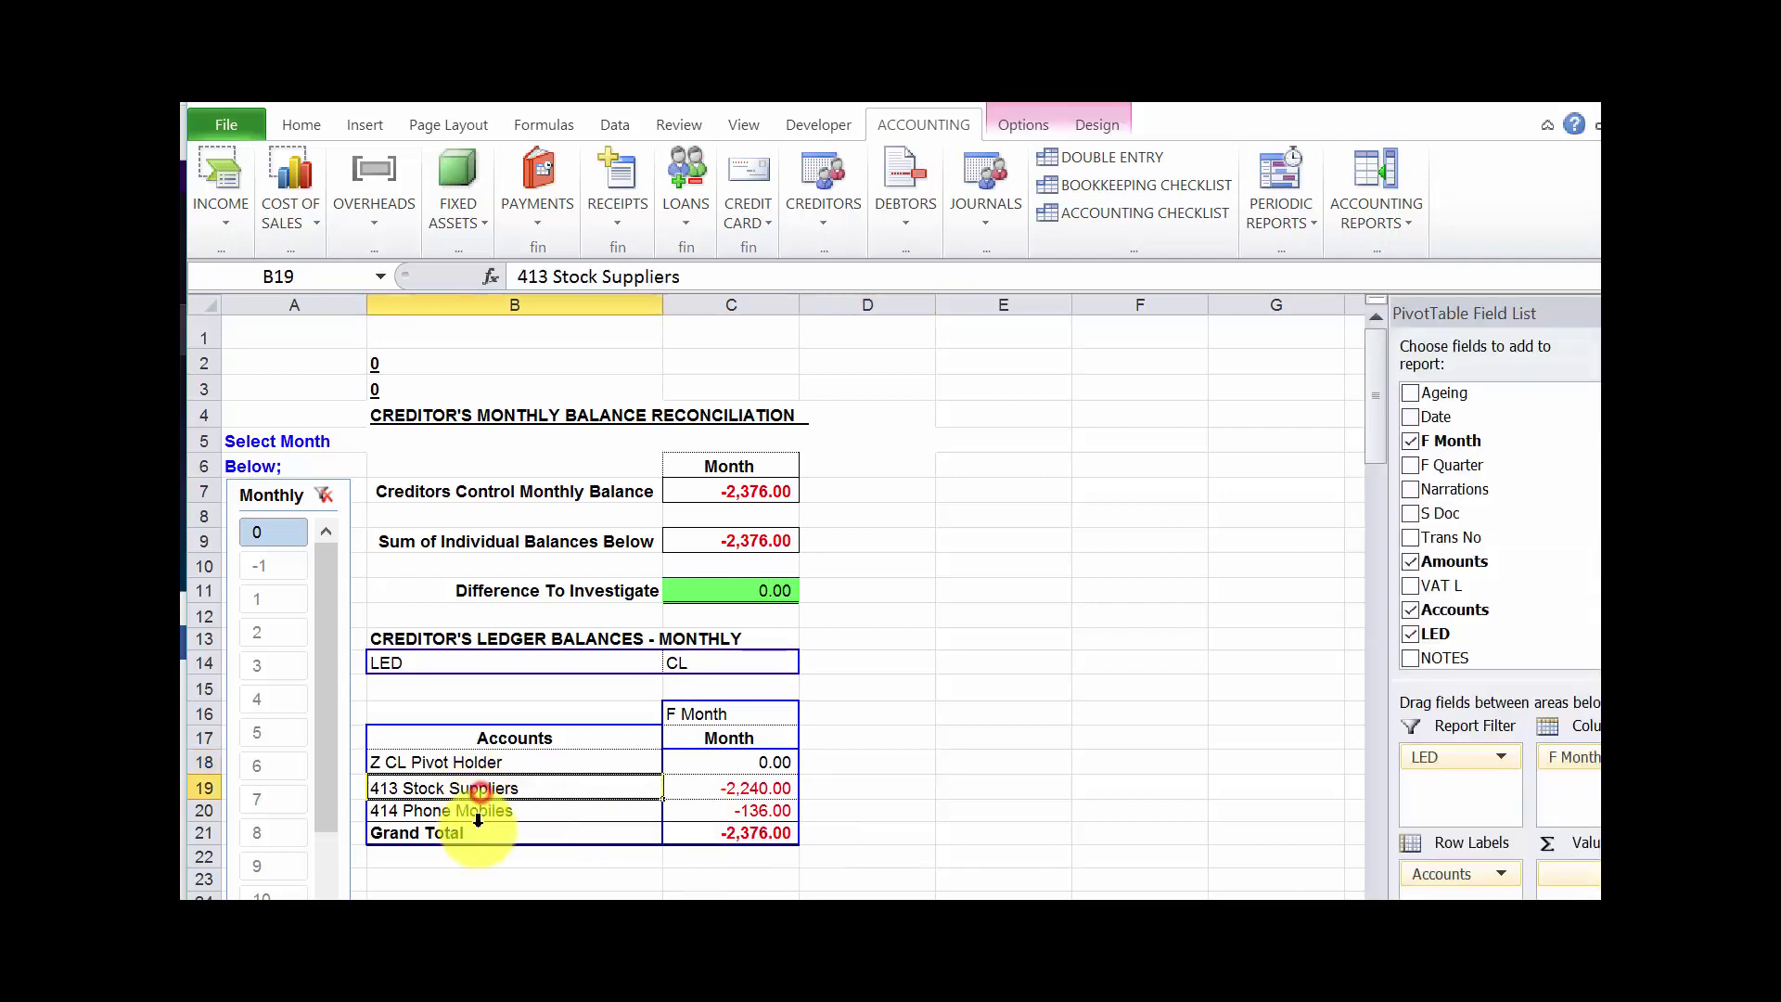
{"action": "left_click", "coordinate": [759, 832]}
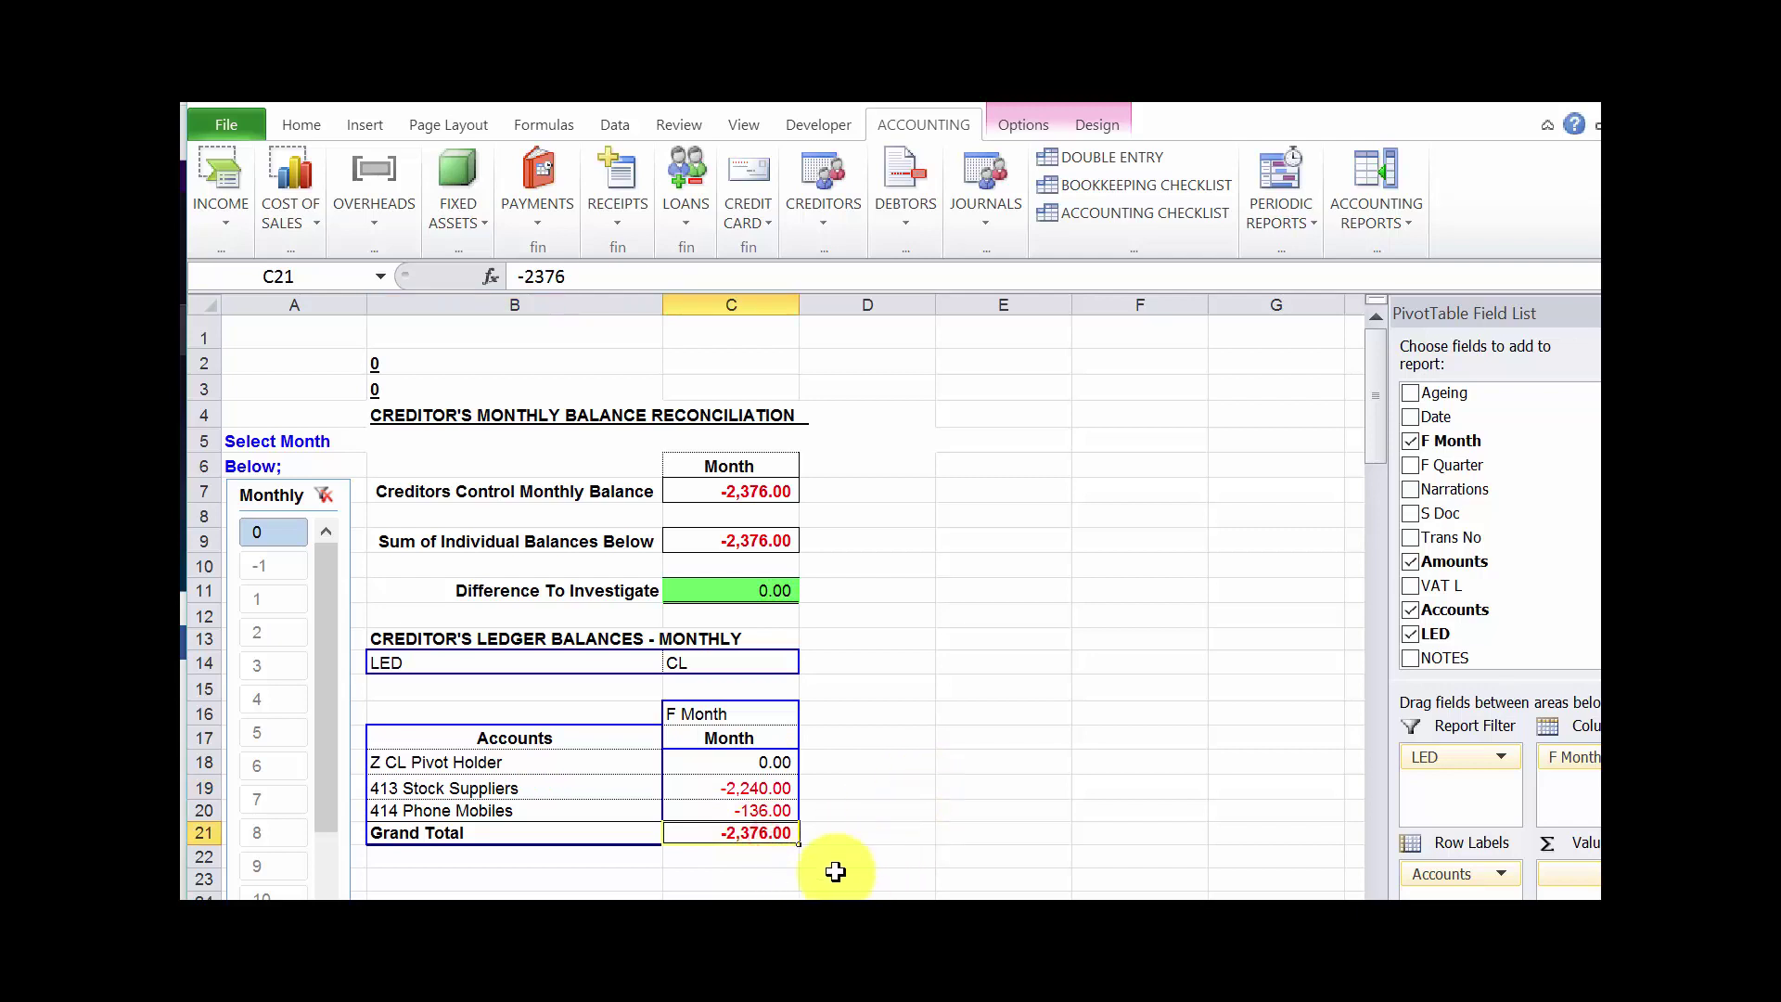
{"action": "mouse_move", "coordinate": [745, 833]}
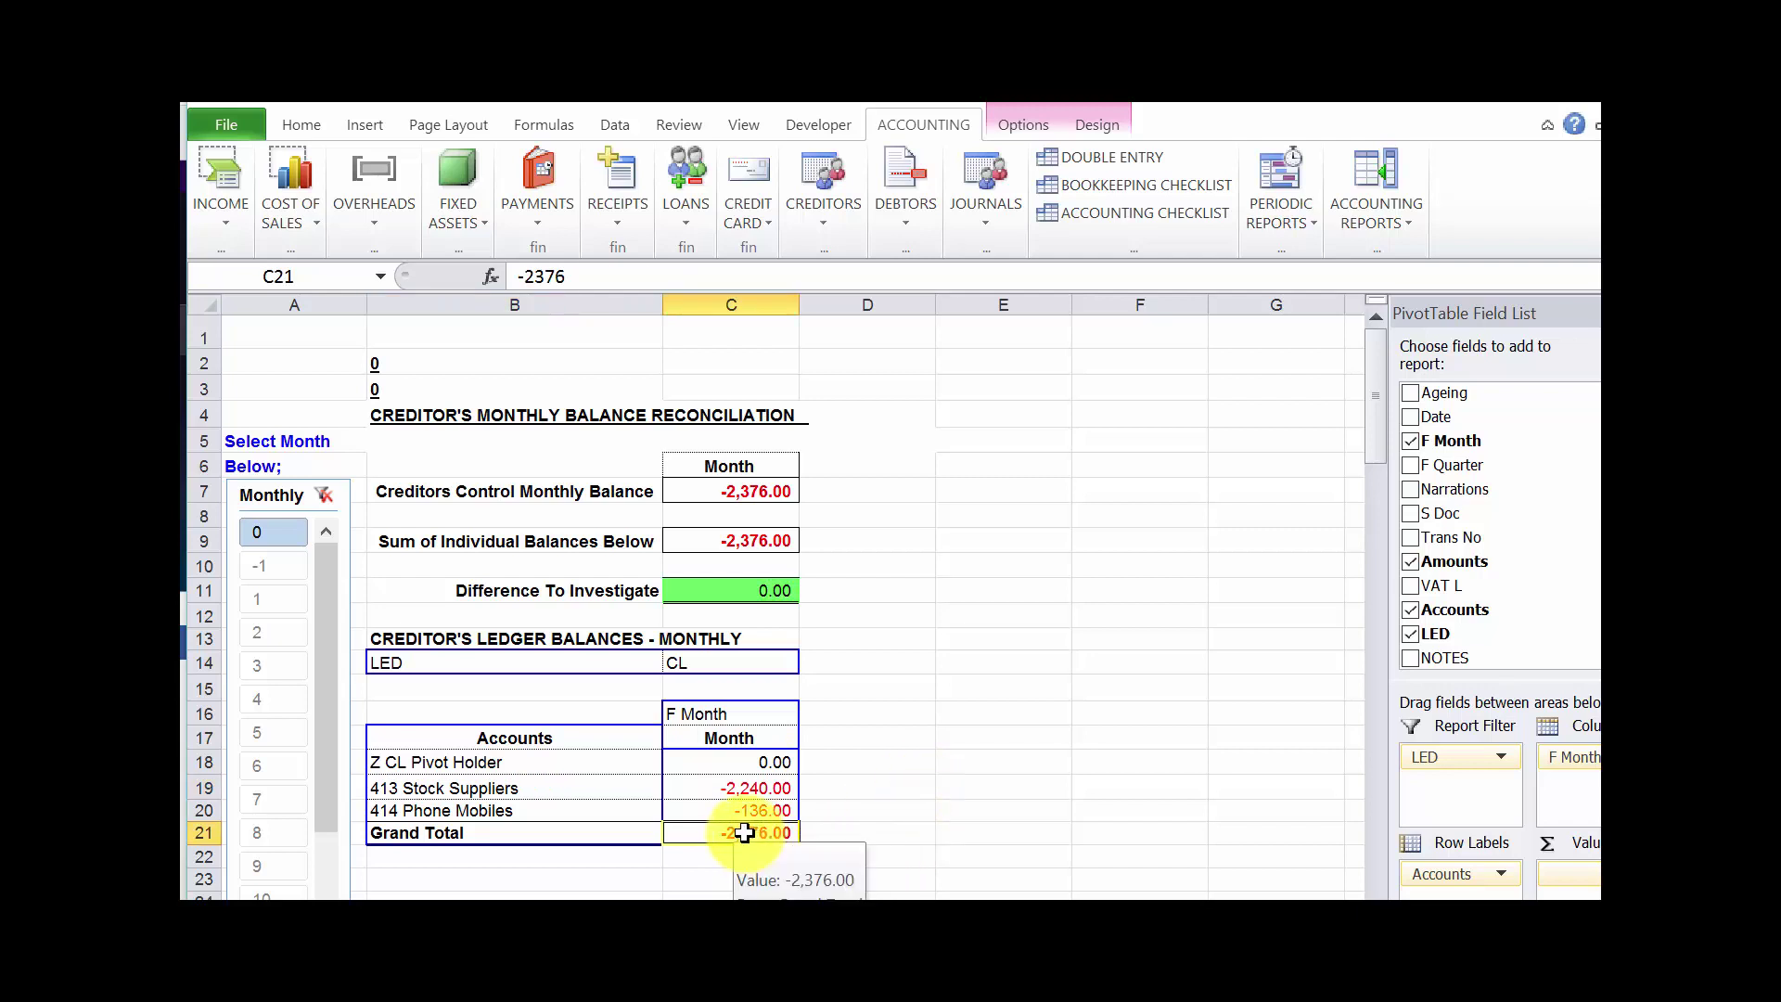
{"action": "left_click", "coordinate": [758, 493]}
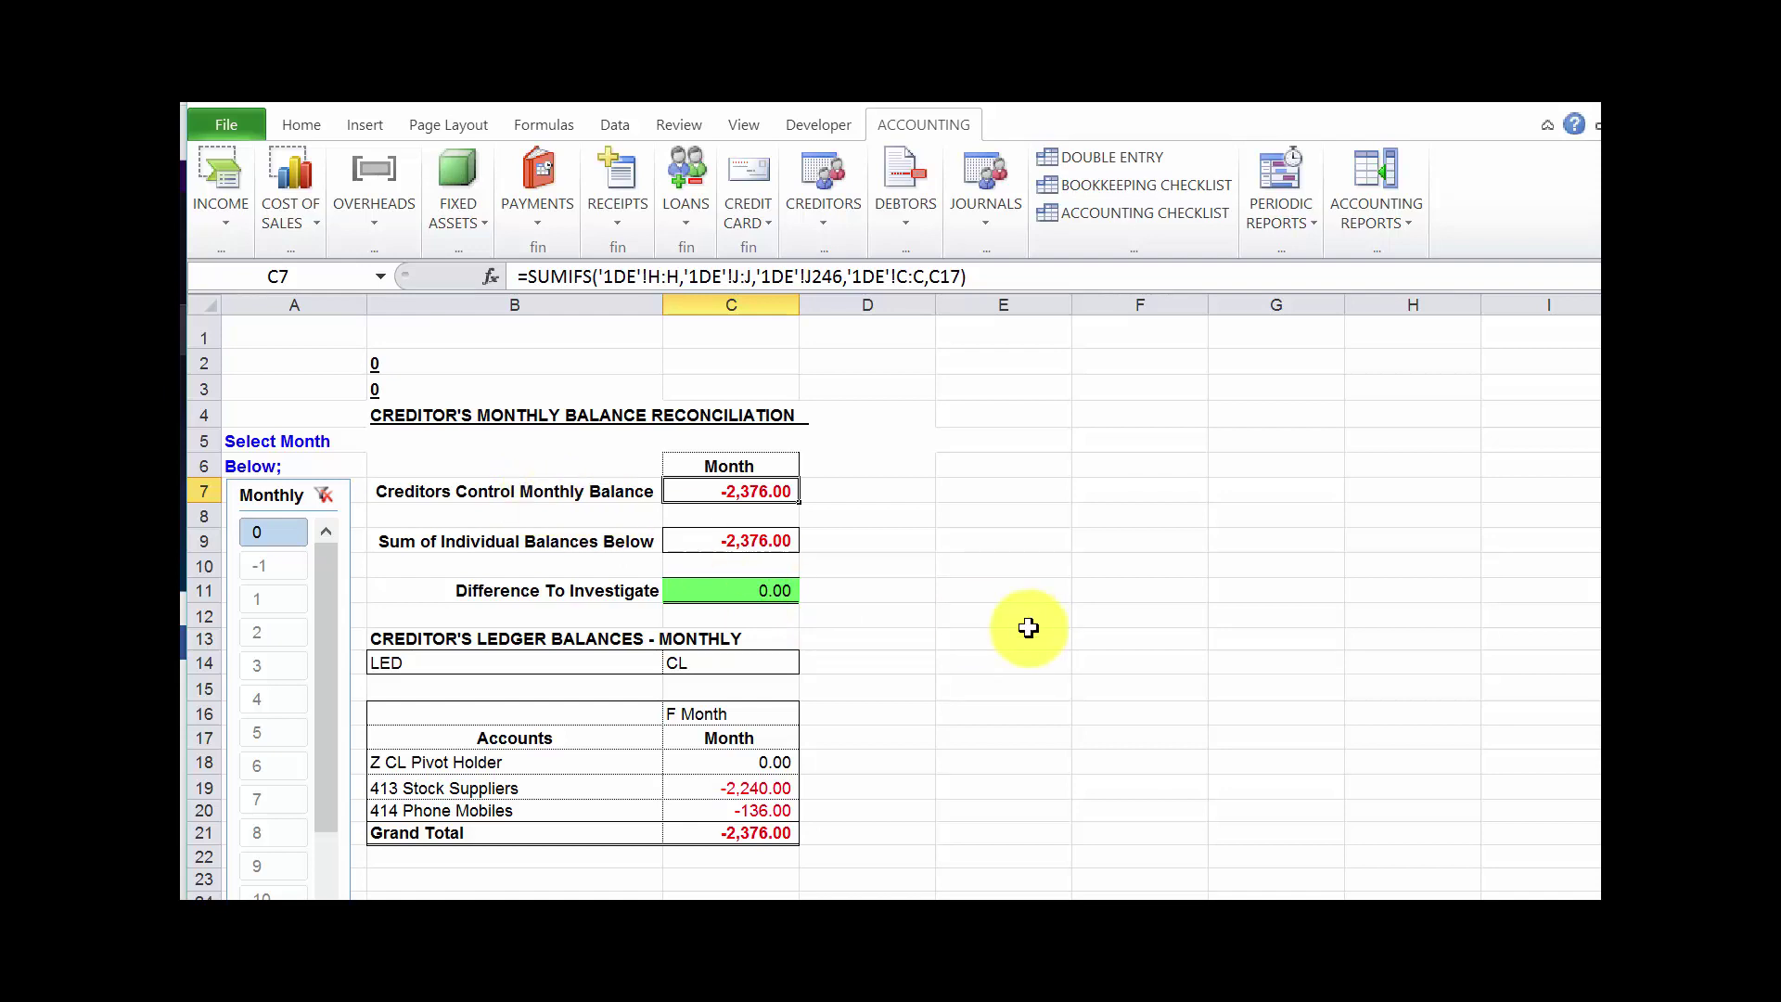
{"action": "left_click", "coordinate": [1000, 616]}
{"action": "left_click", "coordinate": [767, 590]}
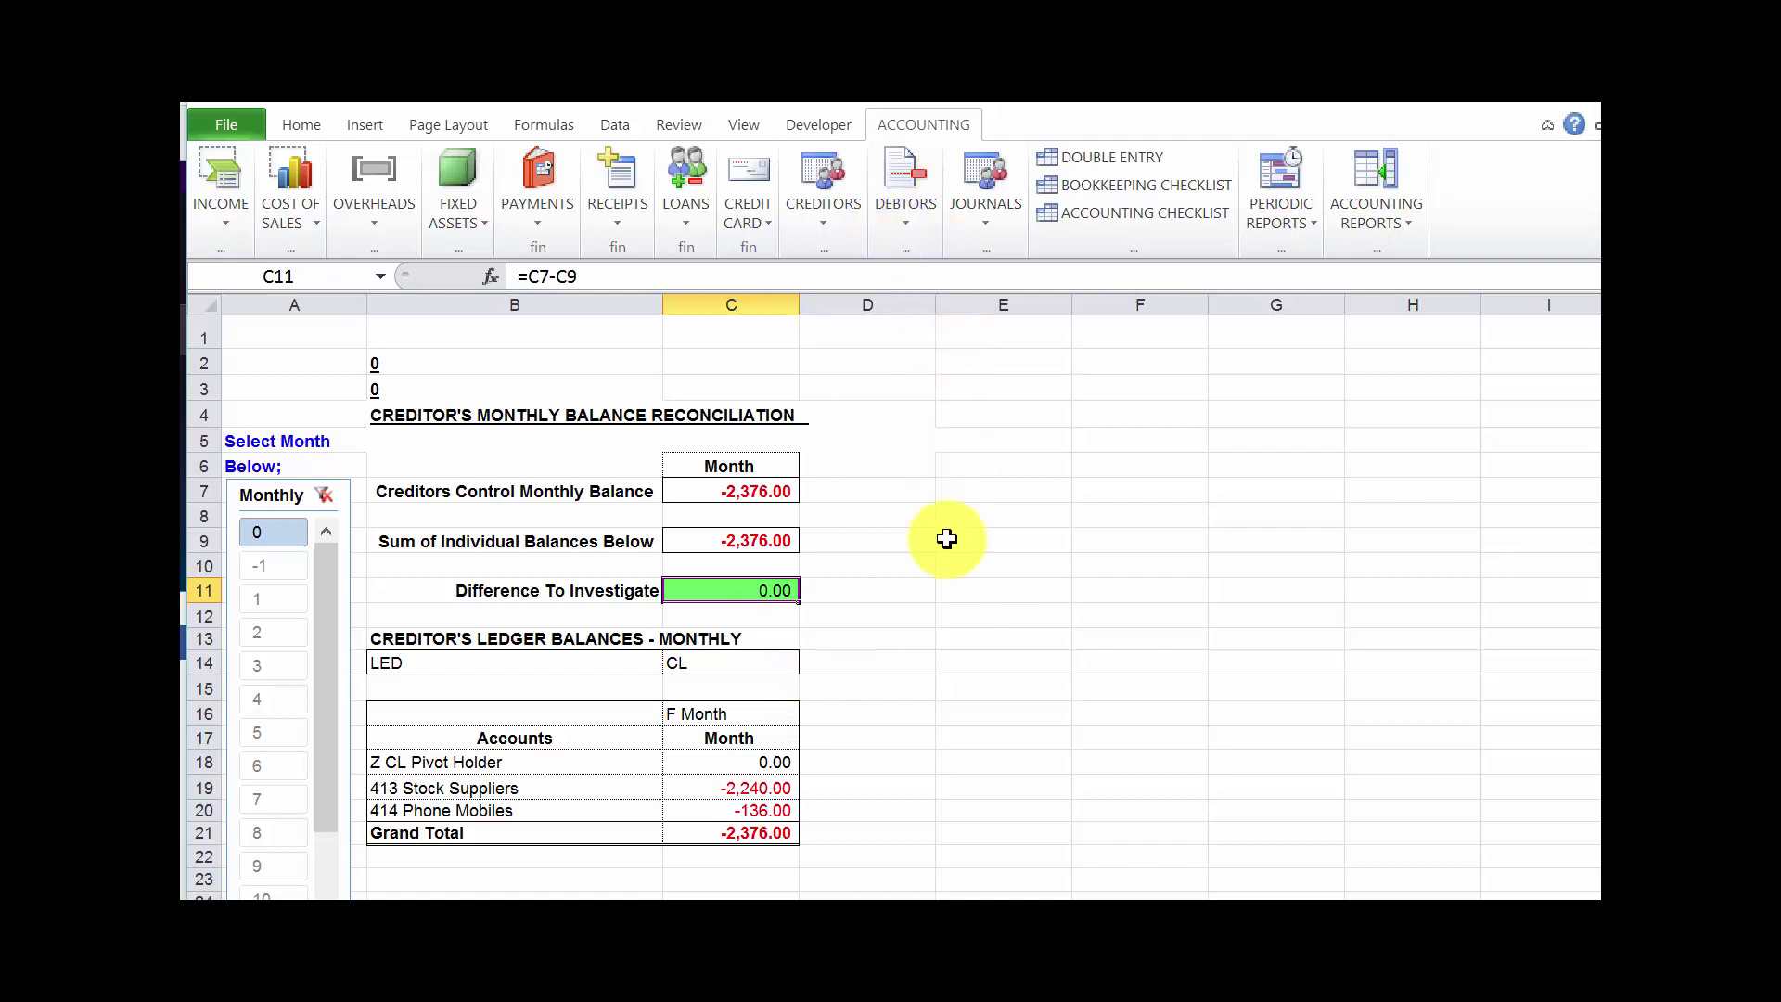
- Return to the Double Entry sheet, go to cell B317 and review the opening balance entries down to row 329
{"action": "left_click", "coordinate": [1114, 157]}
{"action": "left_click", "coordinate": [770, 557]}
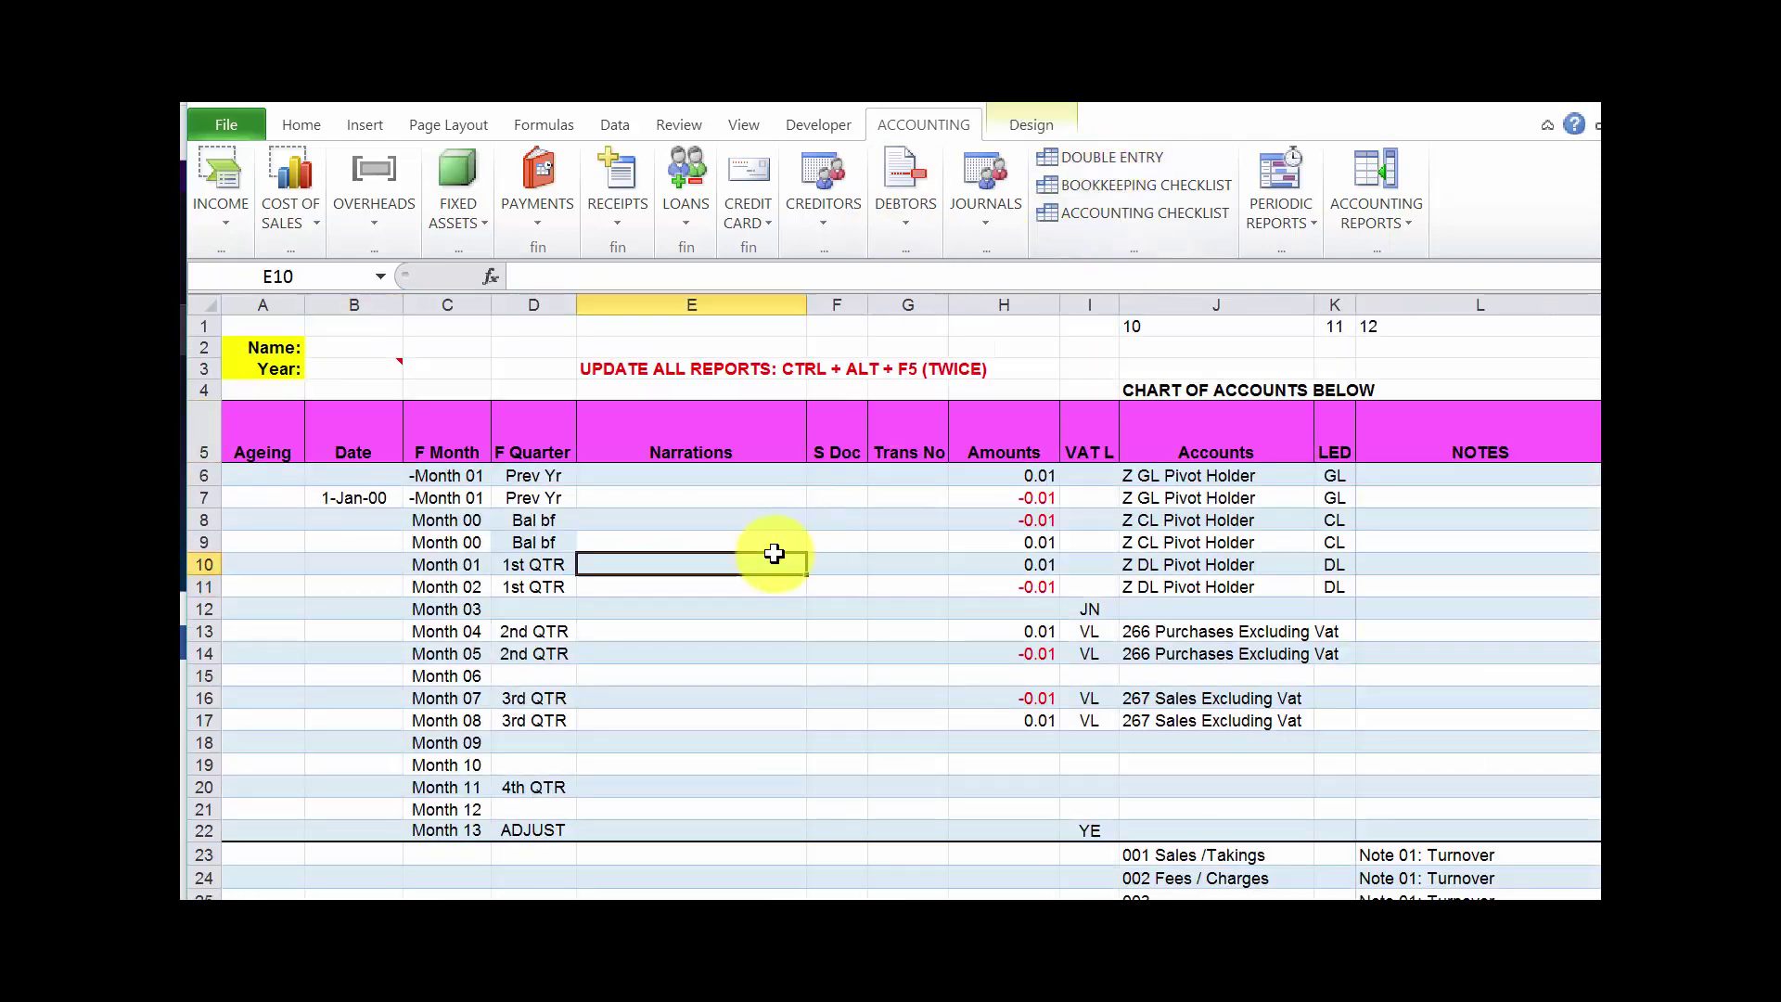
{"action": "key", "text": "F5"}
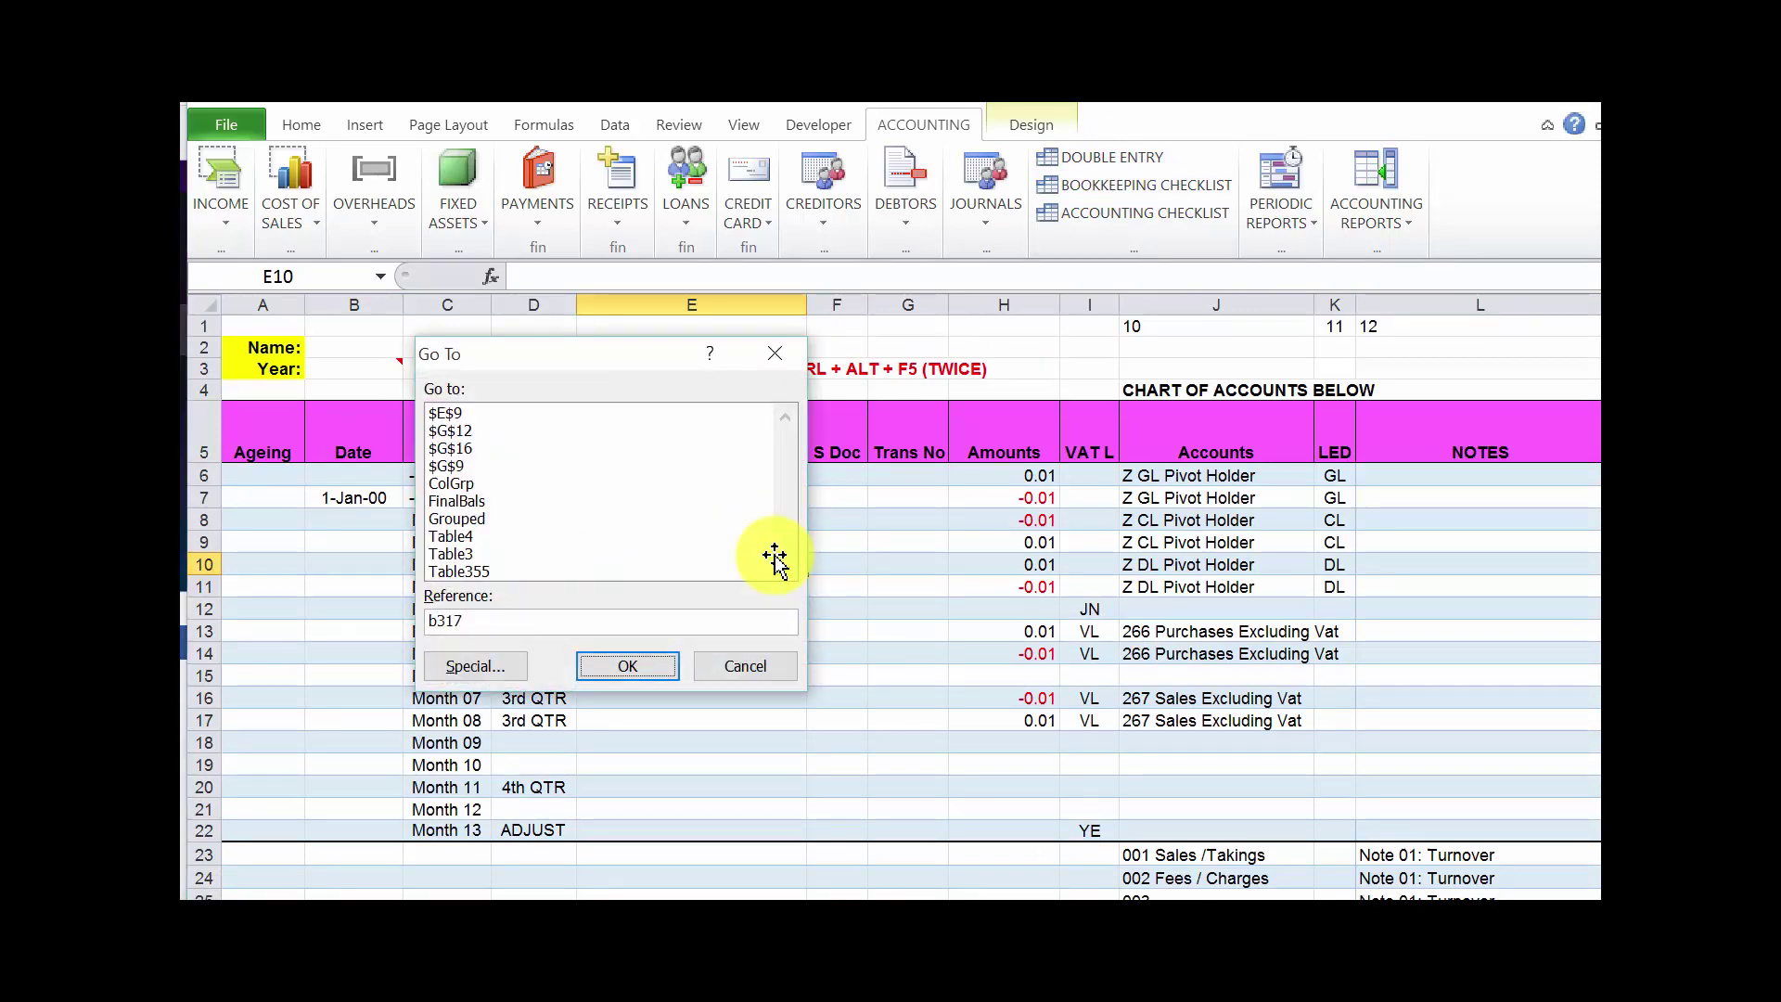
{"action": "key", "text": "Return"}
{"action": "scroll", "coordinate": [808, 628], "scroll_direction": "down", "scroll_amount": 2}
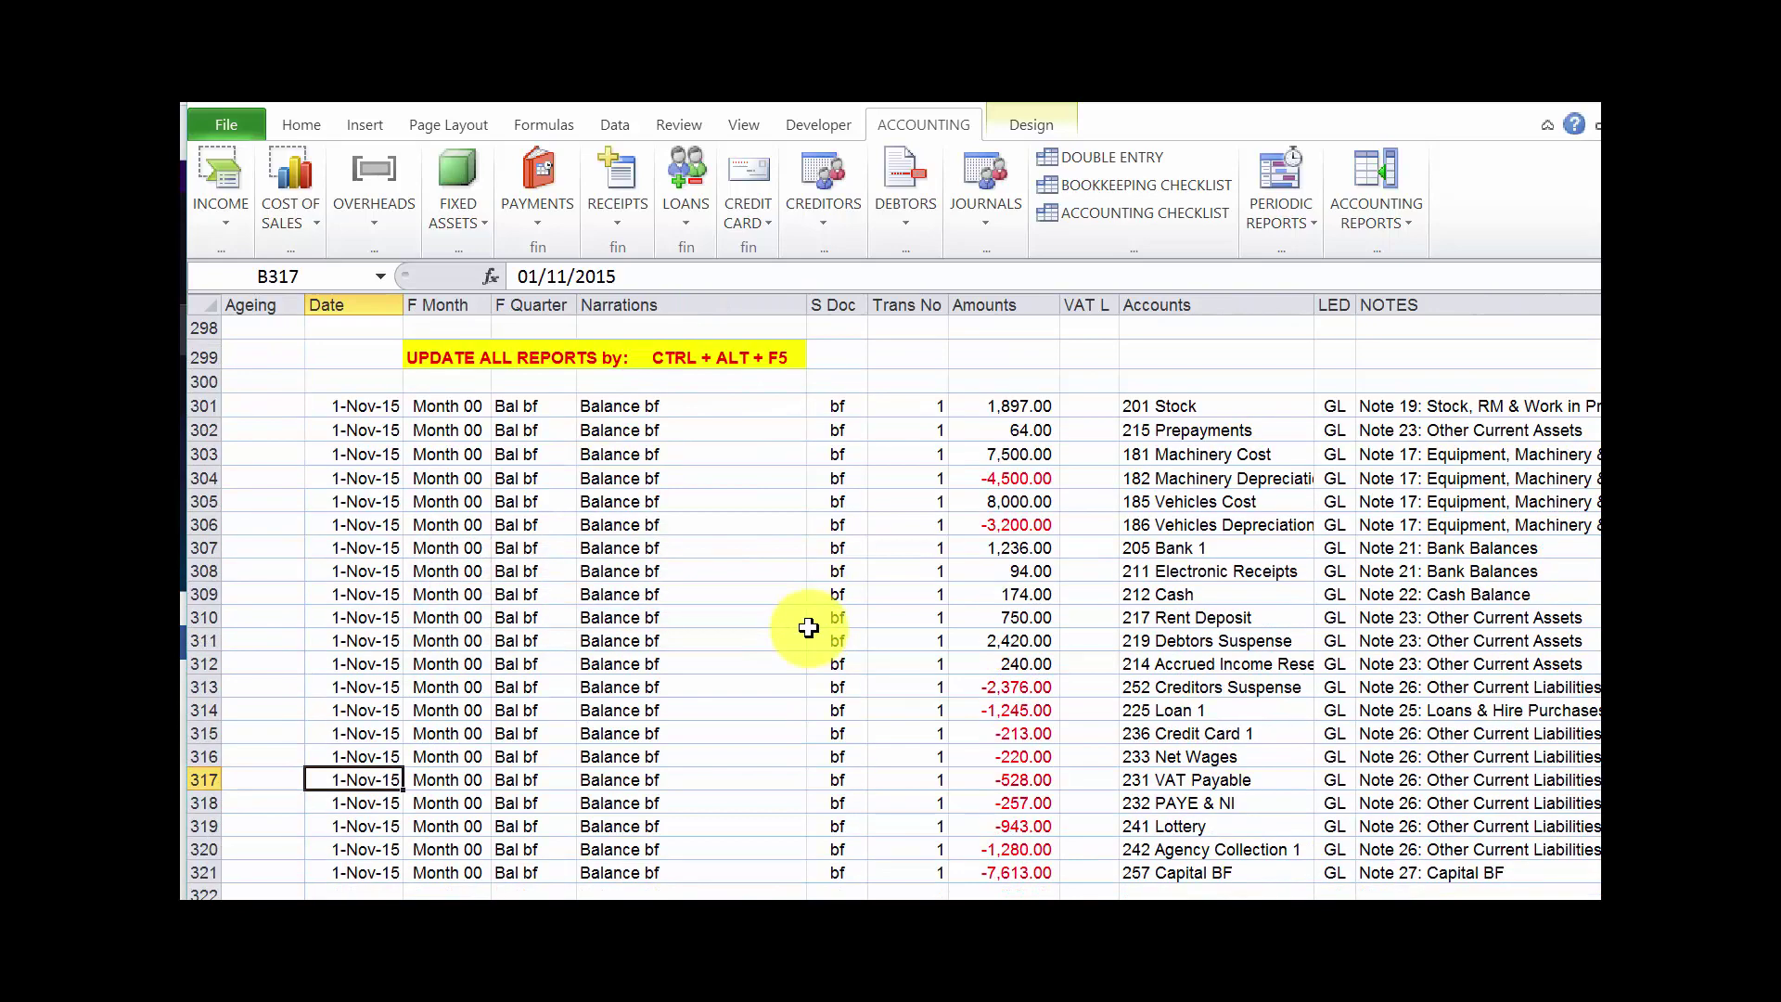
{"action": "scroll", "coordinate": [812, 628], "scroll_direction": "down", "scroll_amount": 2}
{"action": "scroll", "coordinate": [821, 624], "scroll_direction": "up", "scroll_amount": 2}
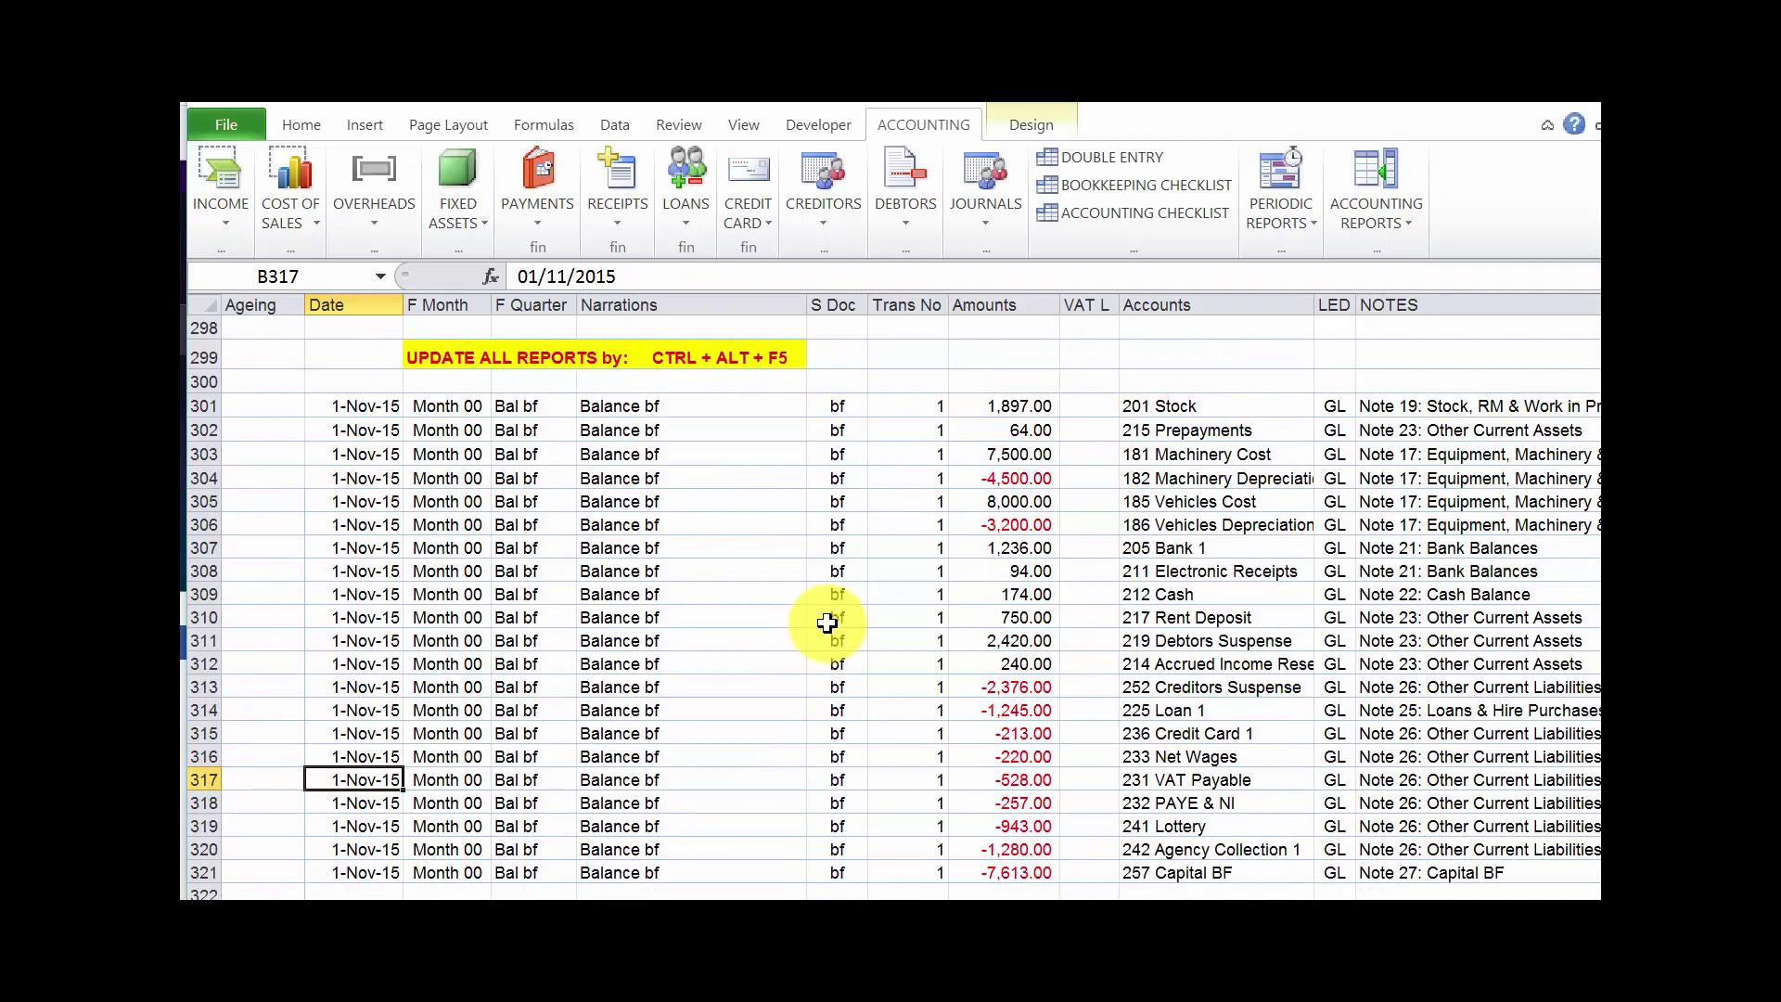
{"action": "scroll", "coordinate": [827, 623], "scroll_direction": "down", "scroll_amount": 2}
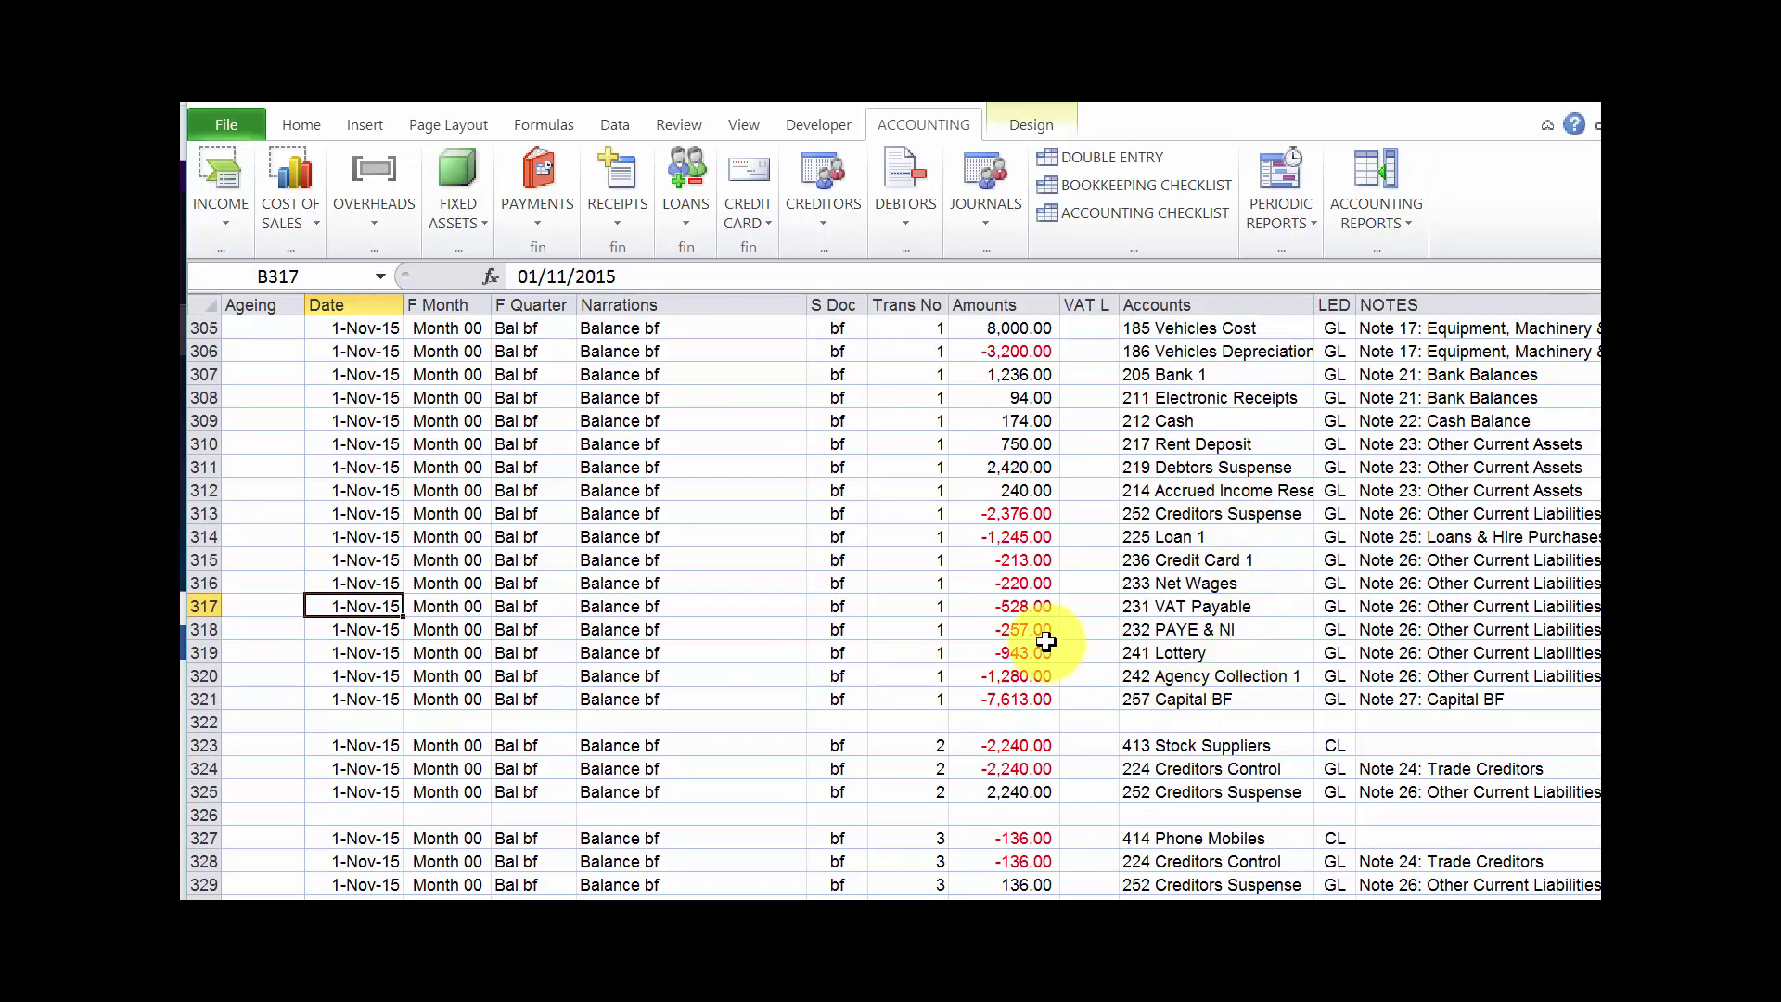
- Check the amount and account of the opening 252 Creditors Suspense entry in row 313
{"action": "left_click", "coordinate": [1023, 514]}
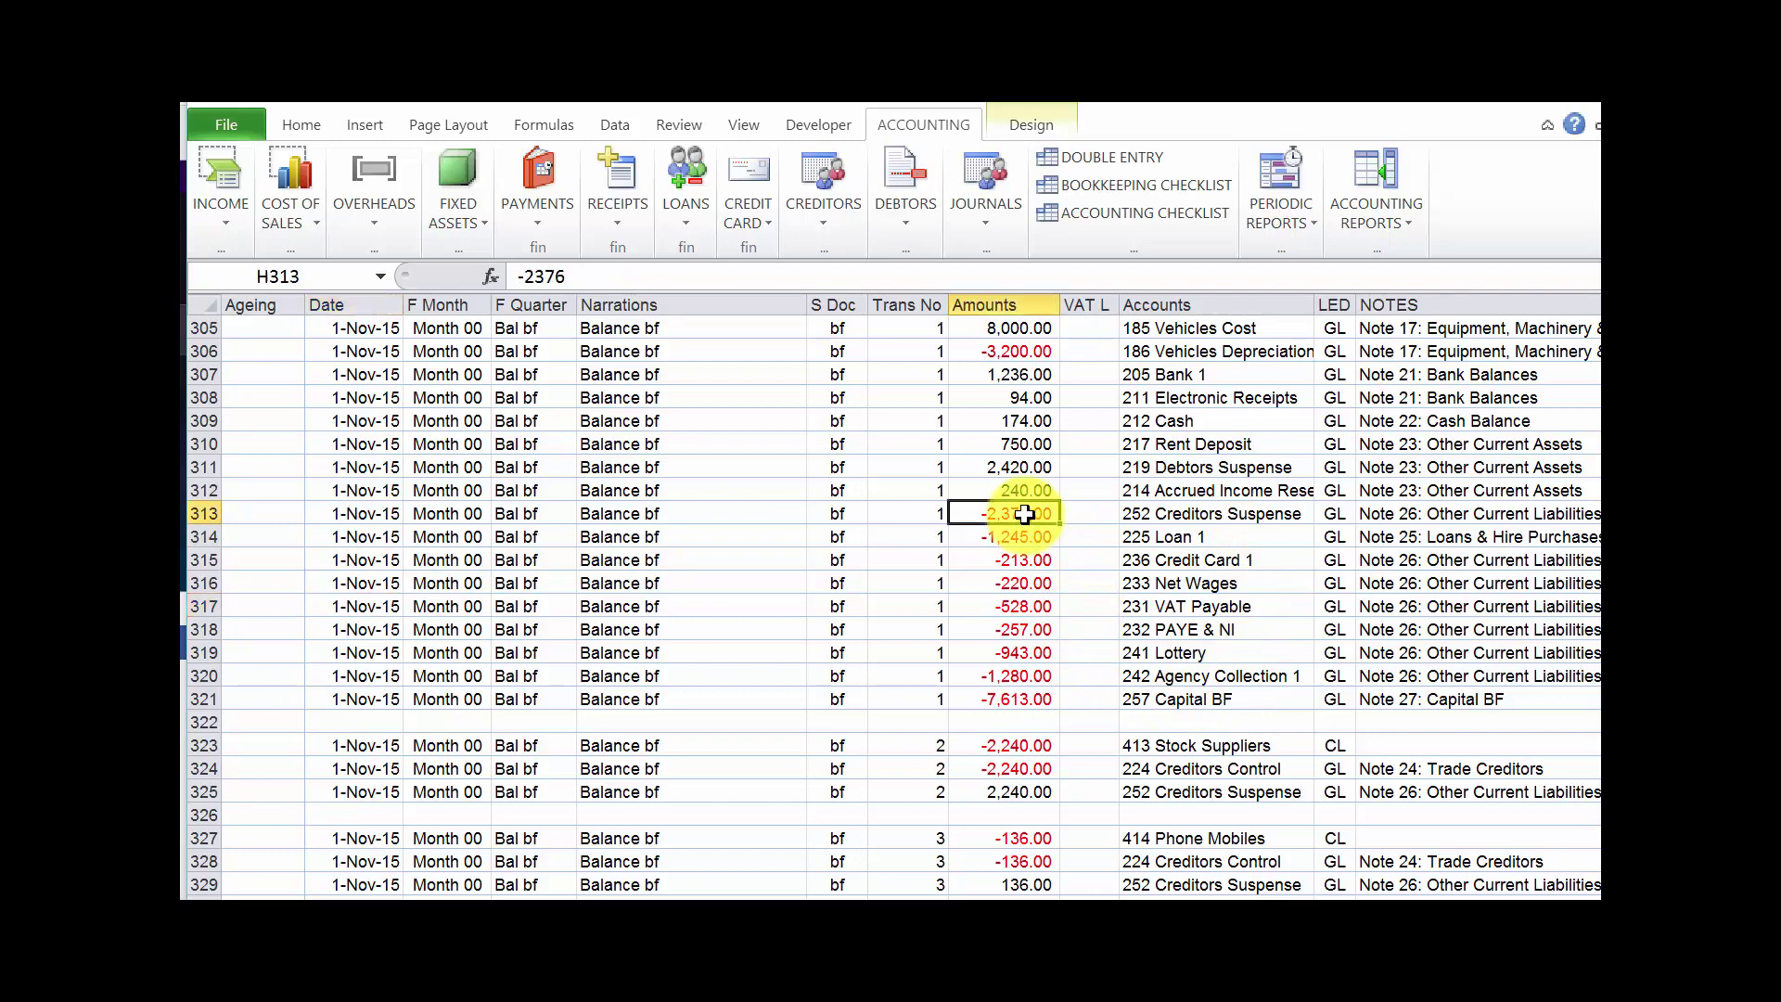
{"action": "left_click", "coordinate": [1155, 515]}
{"action": "scroll", "coordinate": [1183, 593], "scroll_direction": "down", "scroll_amount": 2}
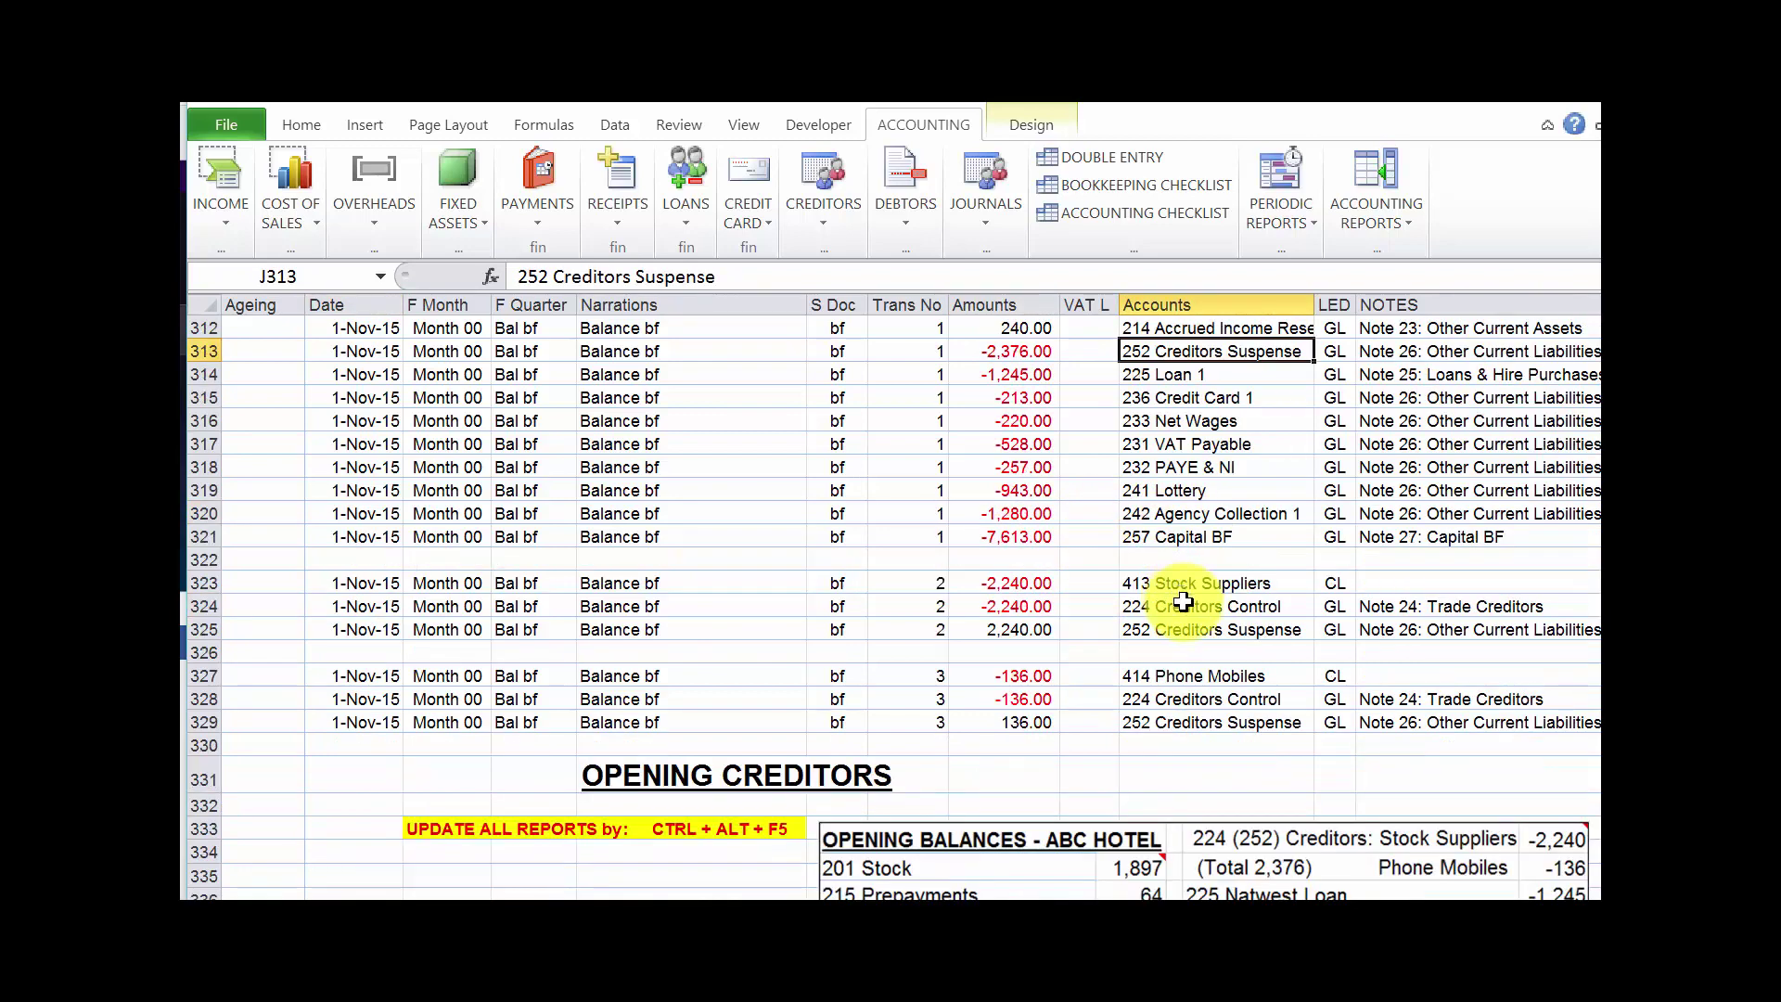
{"action": "scroll", "coordinate": [1183, 603], "scroll_direction": "down", "scroll_amount": 2}
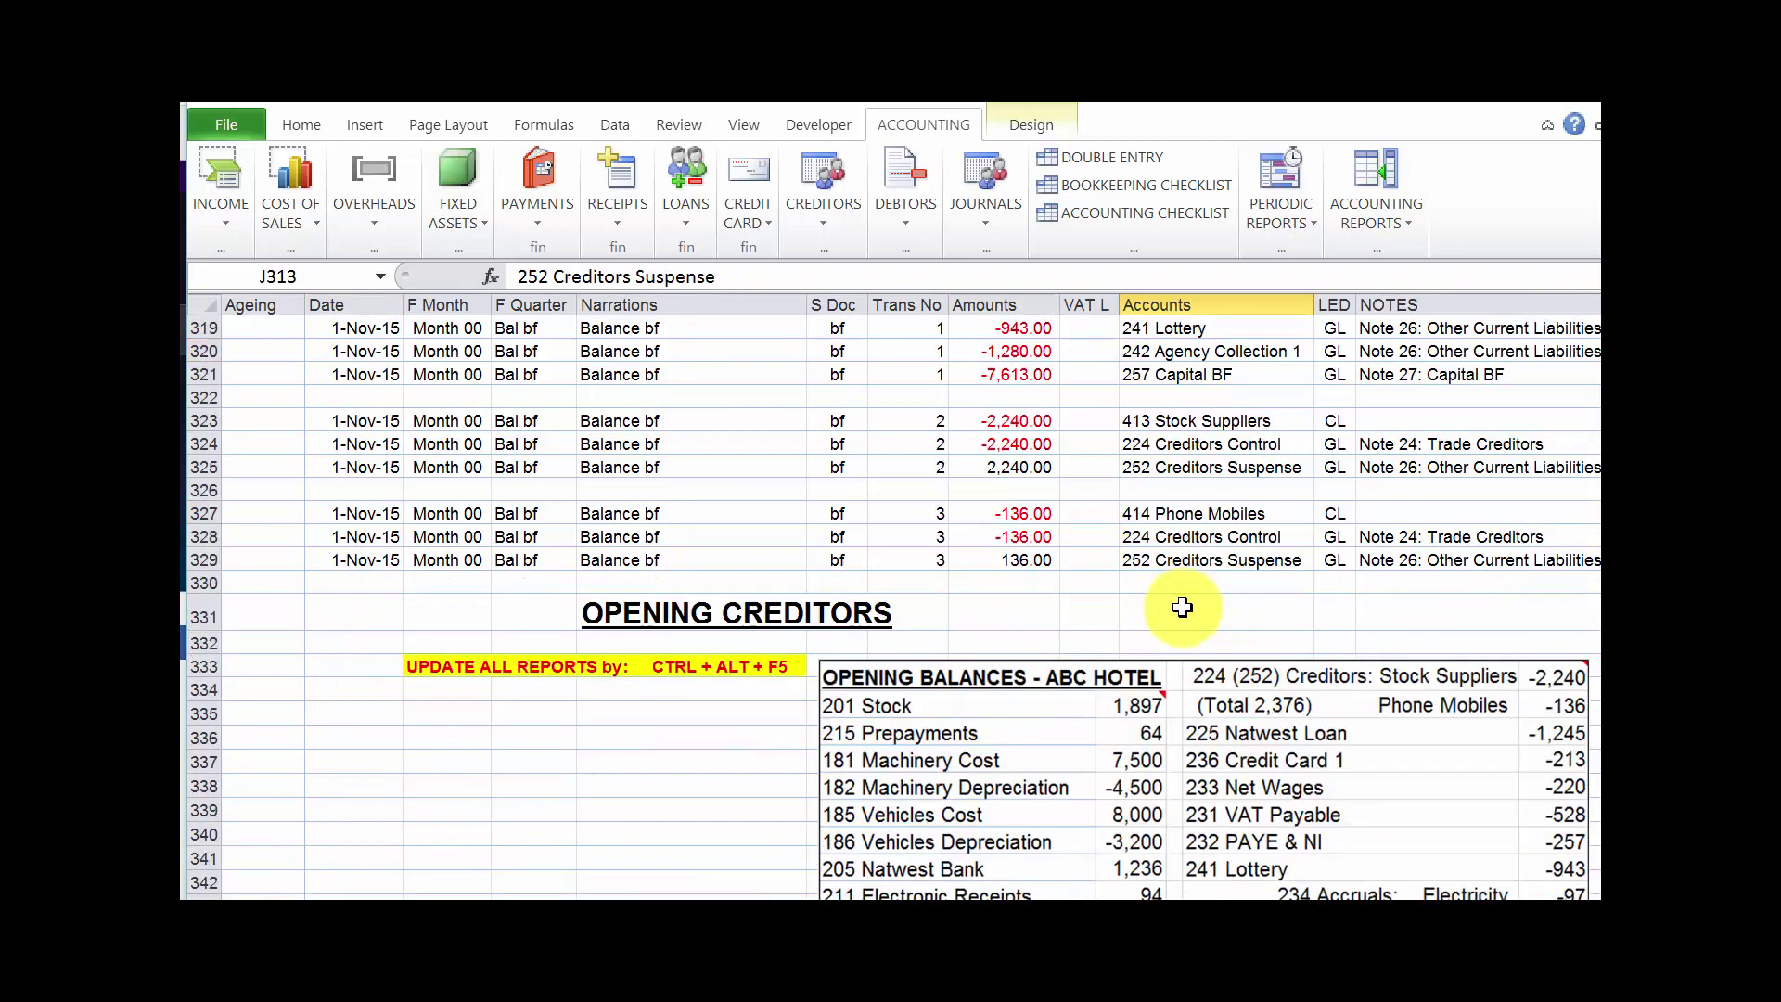
- Compare the Stock Suppliers and Phone Mobiles transactions in rows 323 to 329 with ABC Hotel's opening balances list
{"action": "left_click", "coordinate": [1050, 420]}
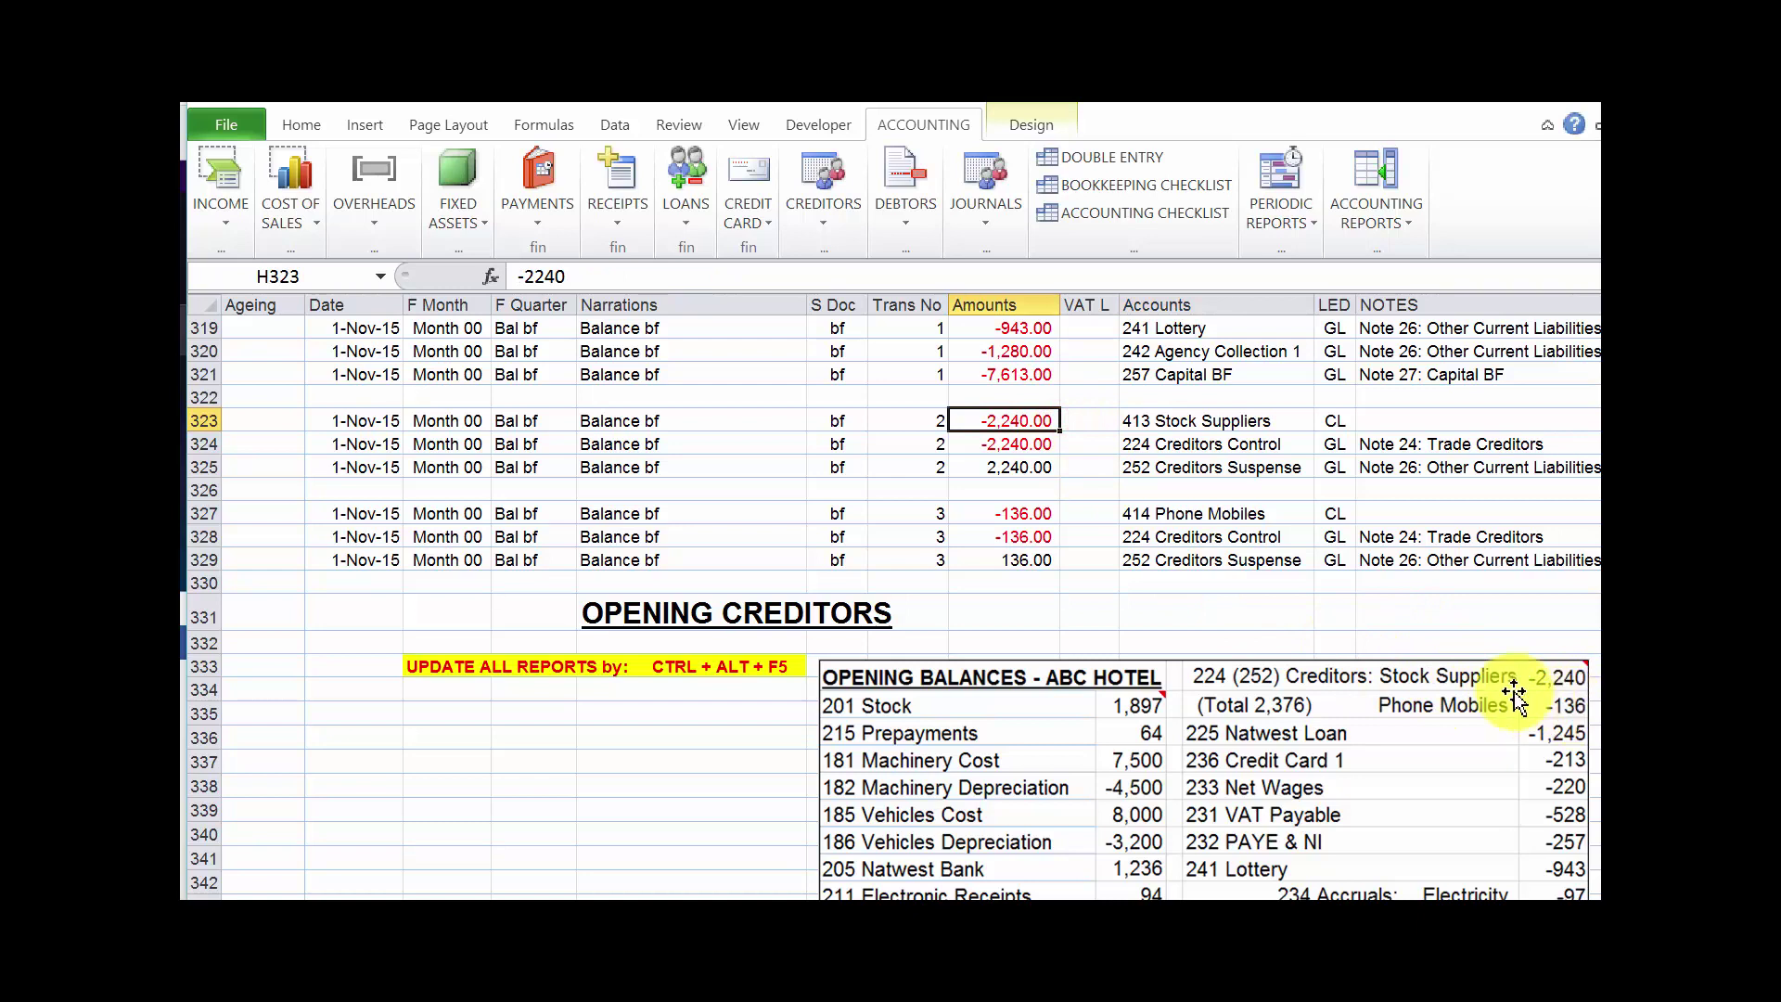
{"action": "left_click", "coordinate": [1154, 469]}
{"action": "left_click", "coordinate": [1153, 559]}
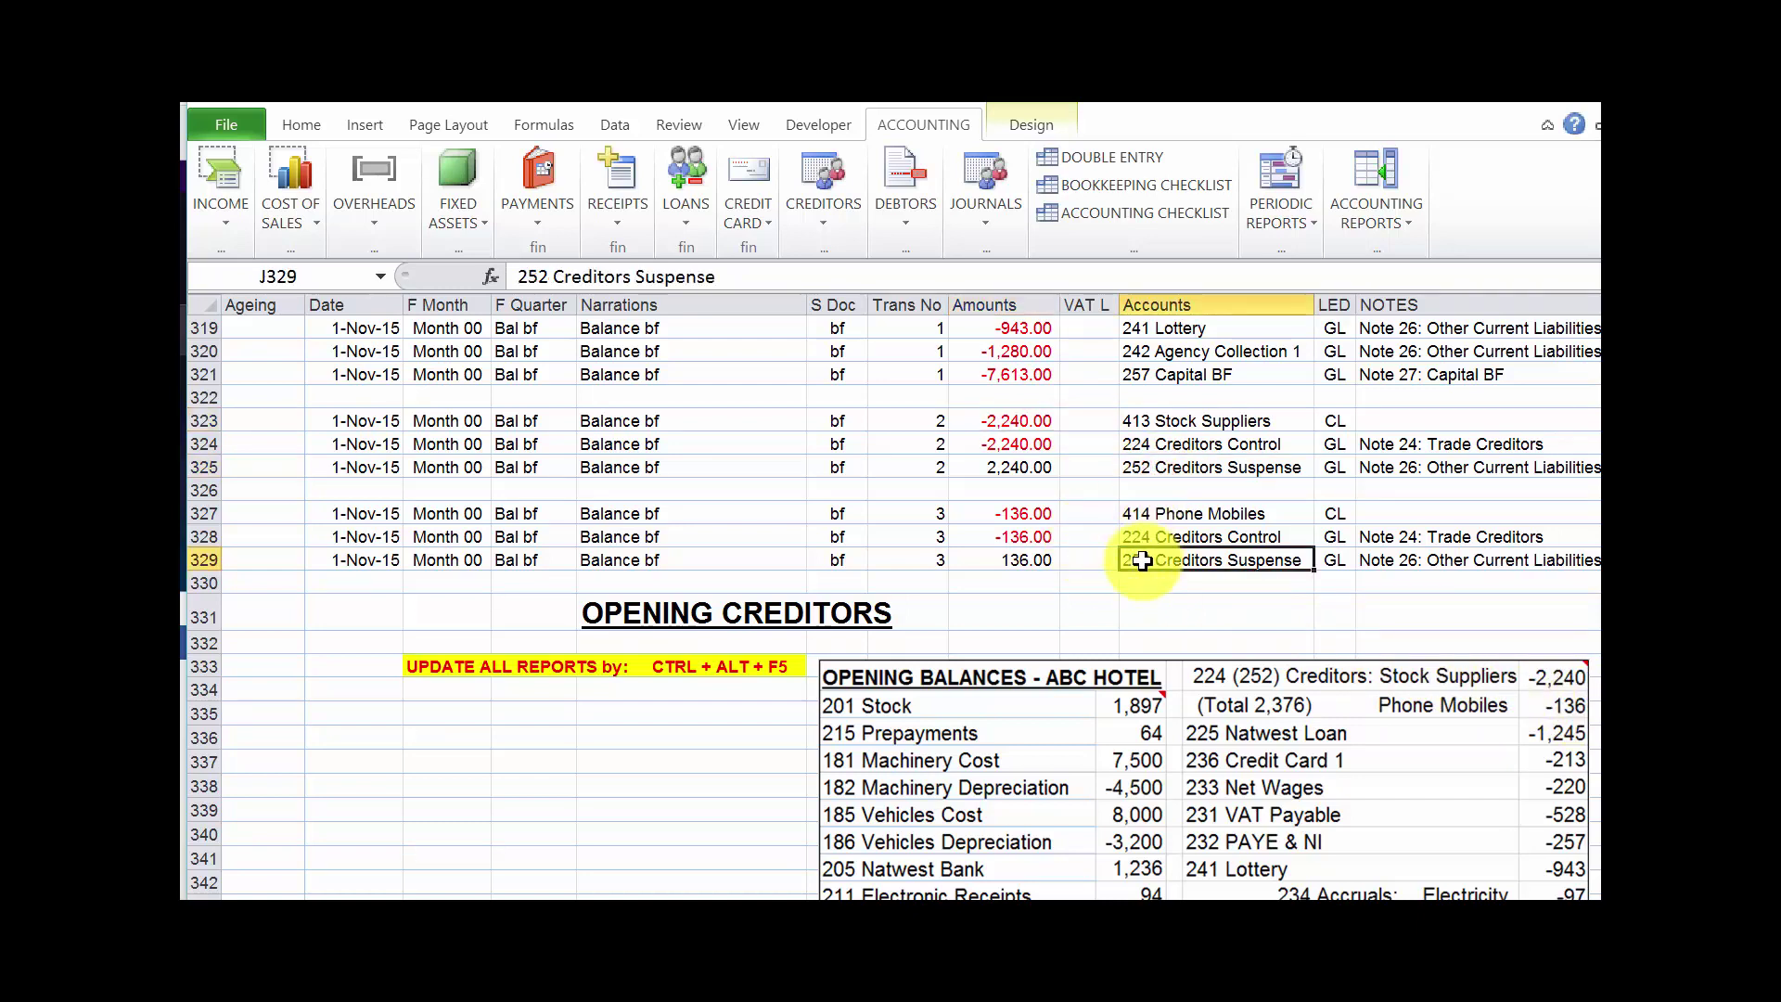
{"action": "left_click", "coordinate": [1024, 513]}
{"action": "left_click", "coordinate": [1028, 536]}
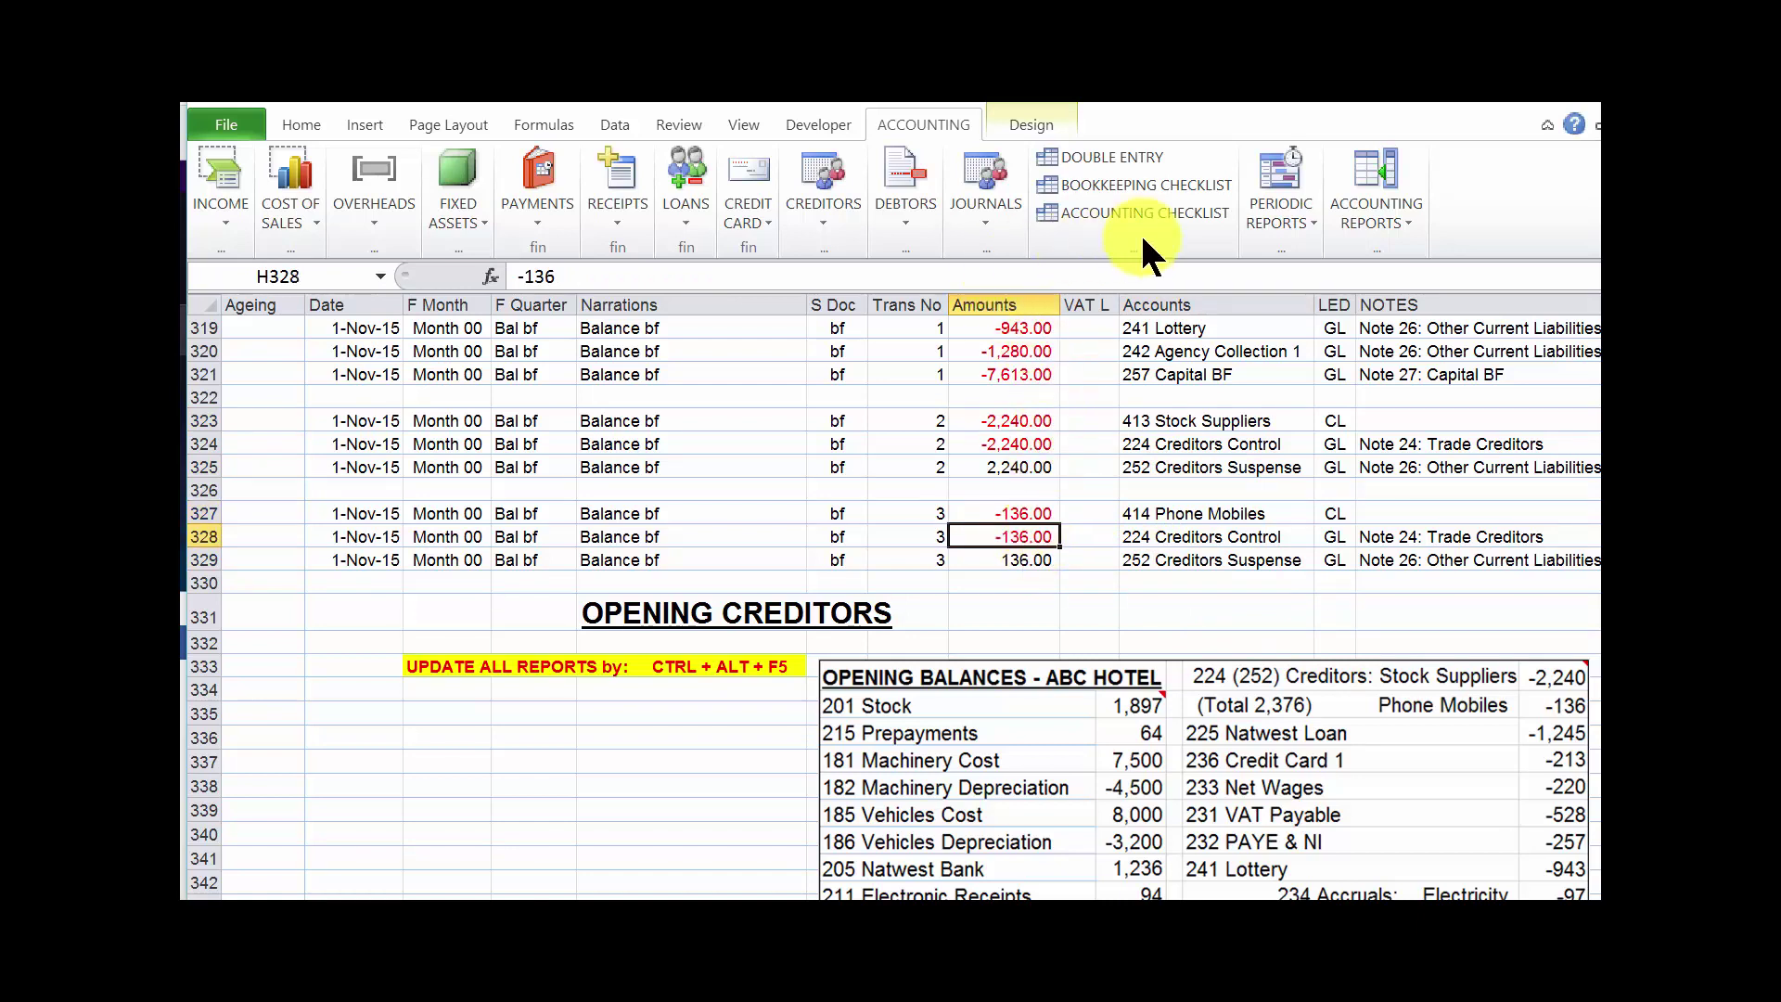
- Open the General Ledger report and examine the three 252 Creditors Suspense entries and the account's balance
{"action": "left_click", "coordinate": [1312, 219]}
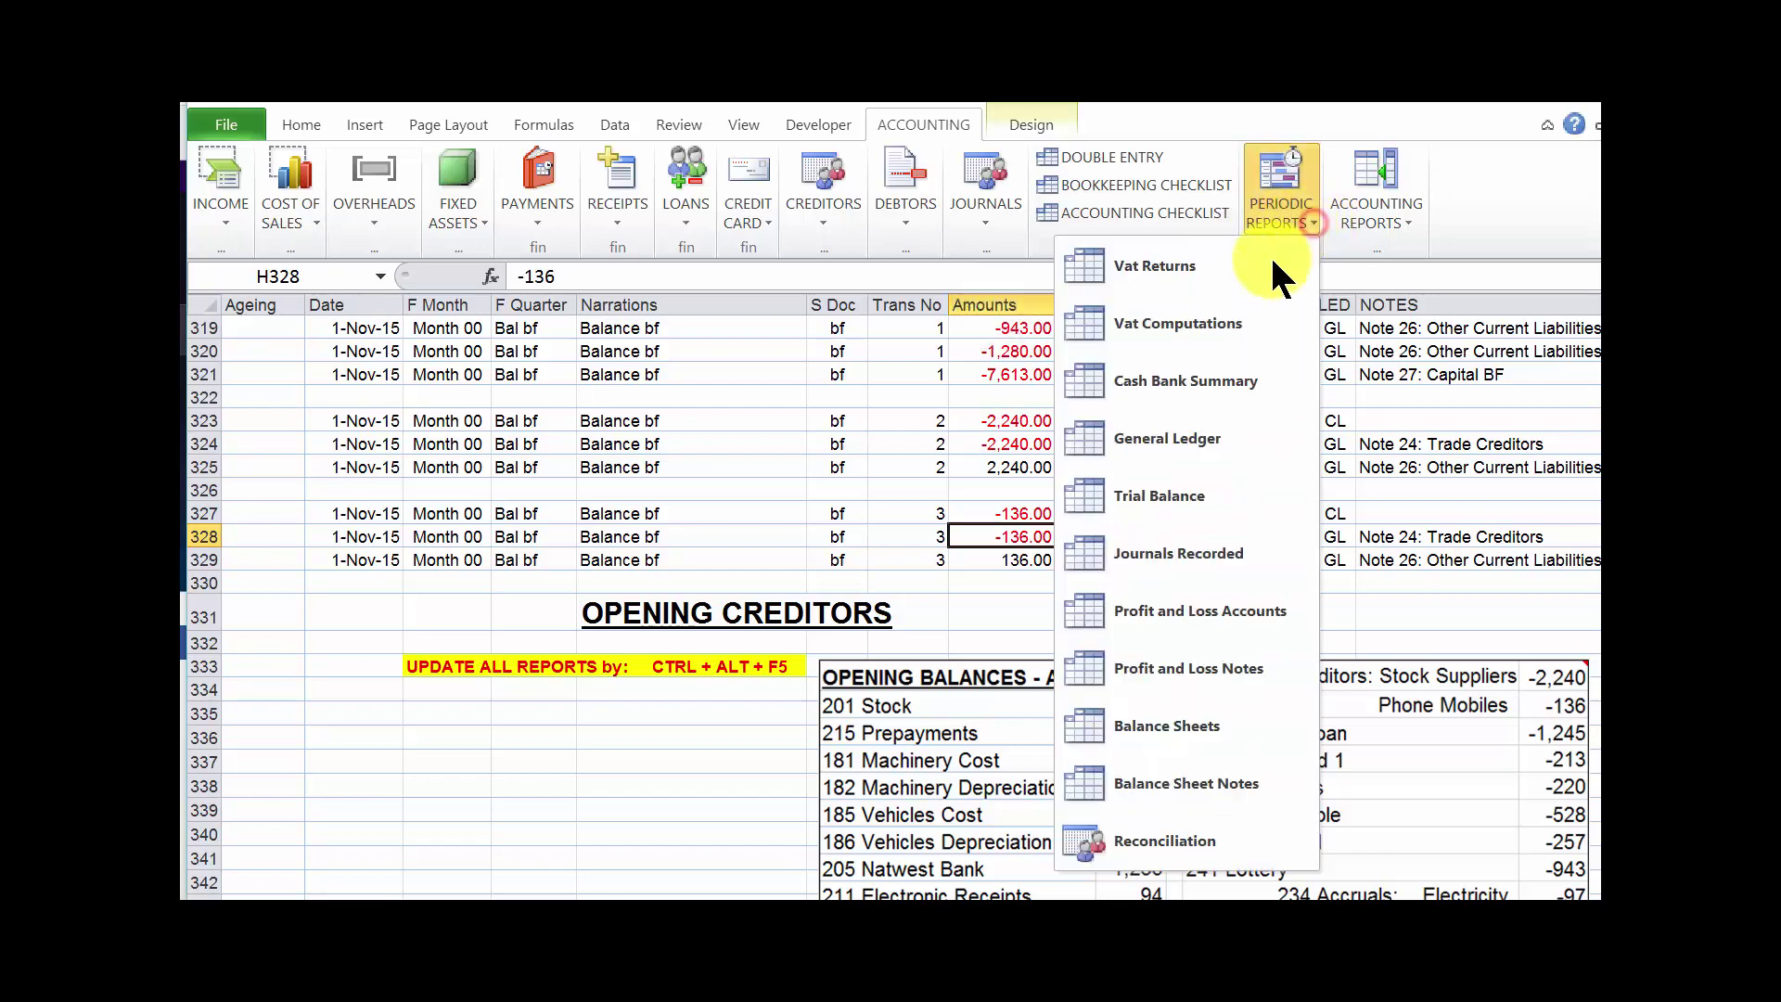
{"action": "left_click", "coordinate": [1144, 429]}
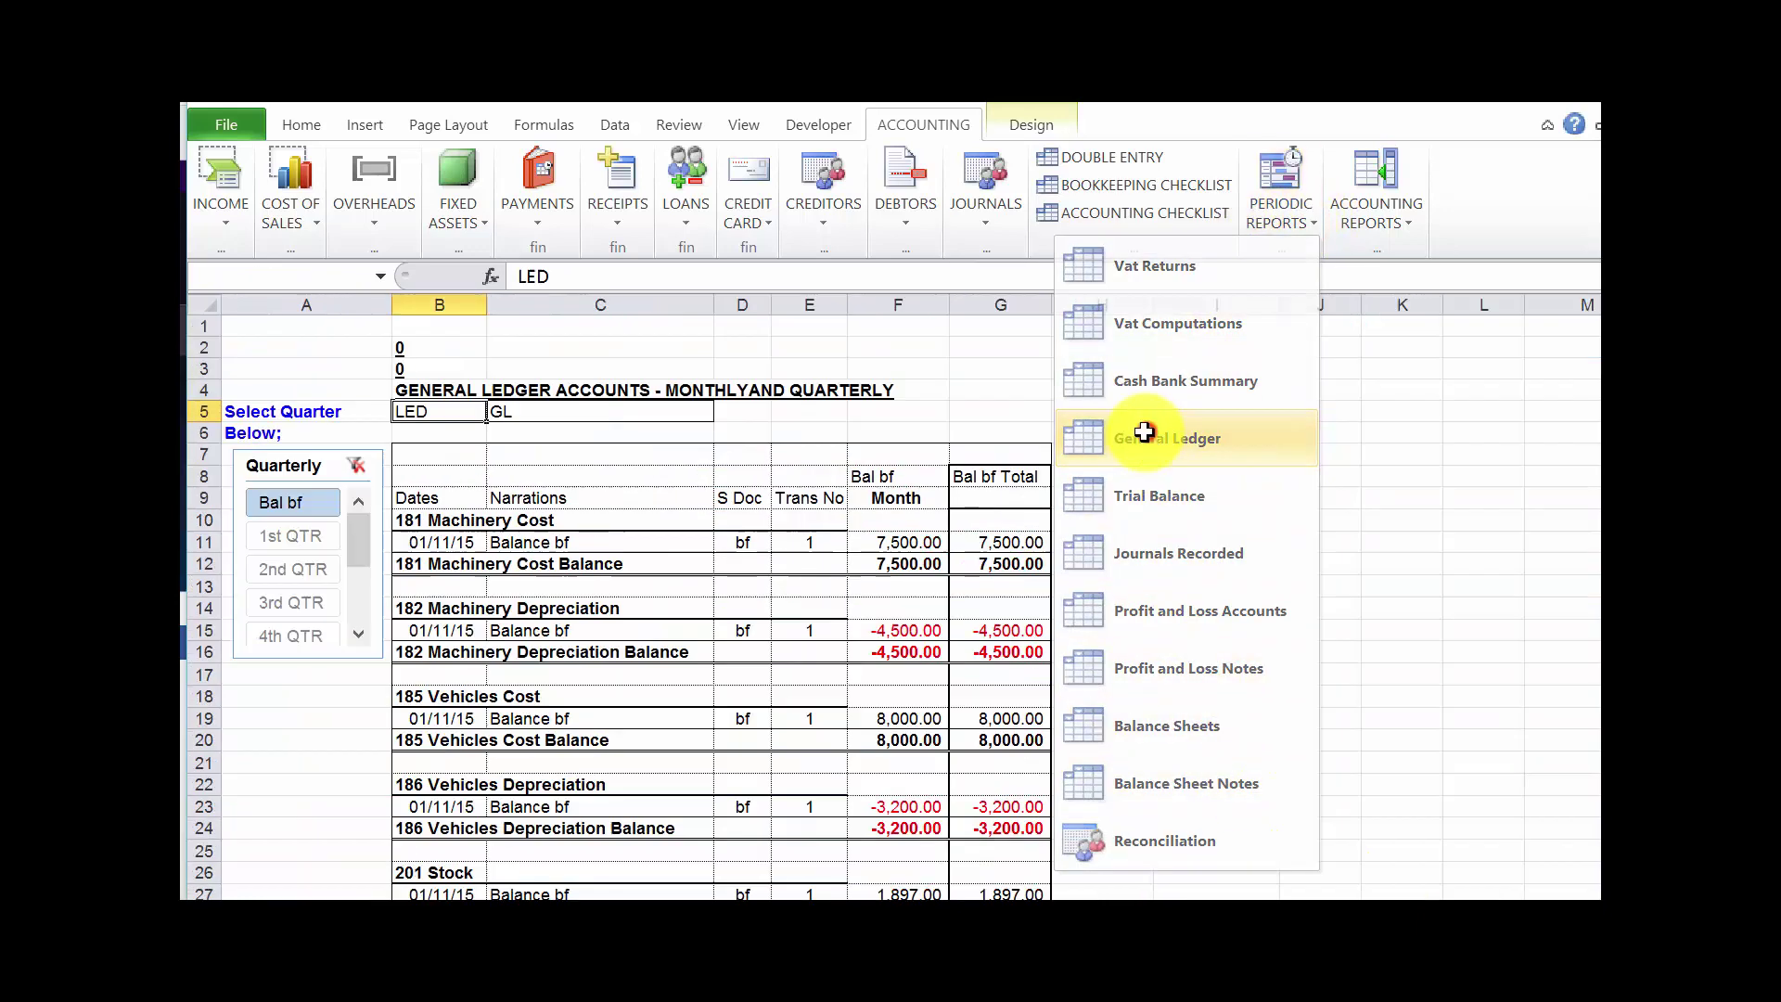
{"action": "scroll", "coordinate": [1050, 623], "scroll_direction": "down", "scroll_amount": 7}
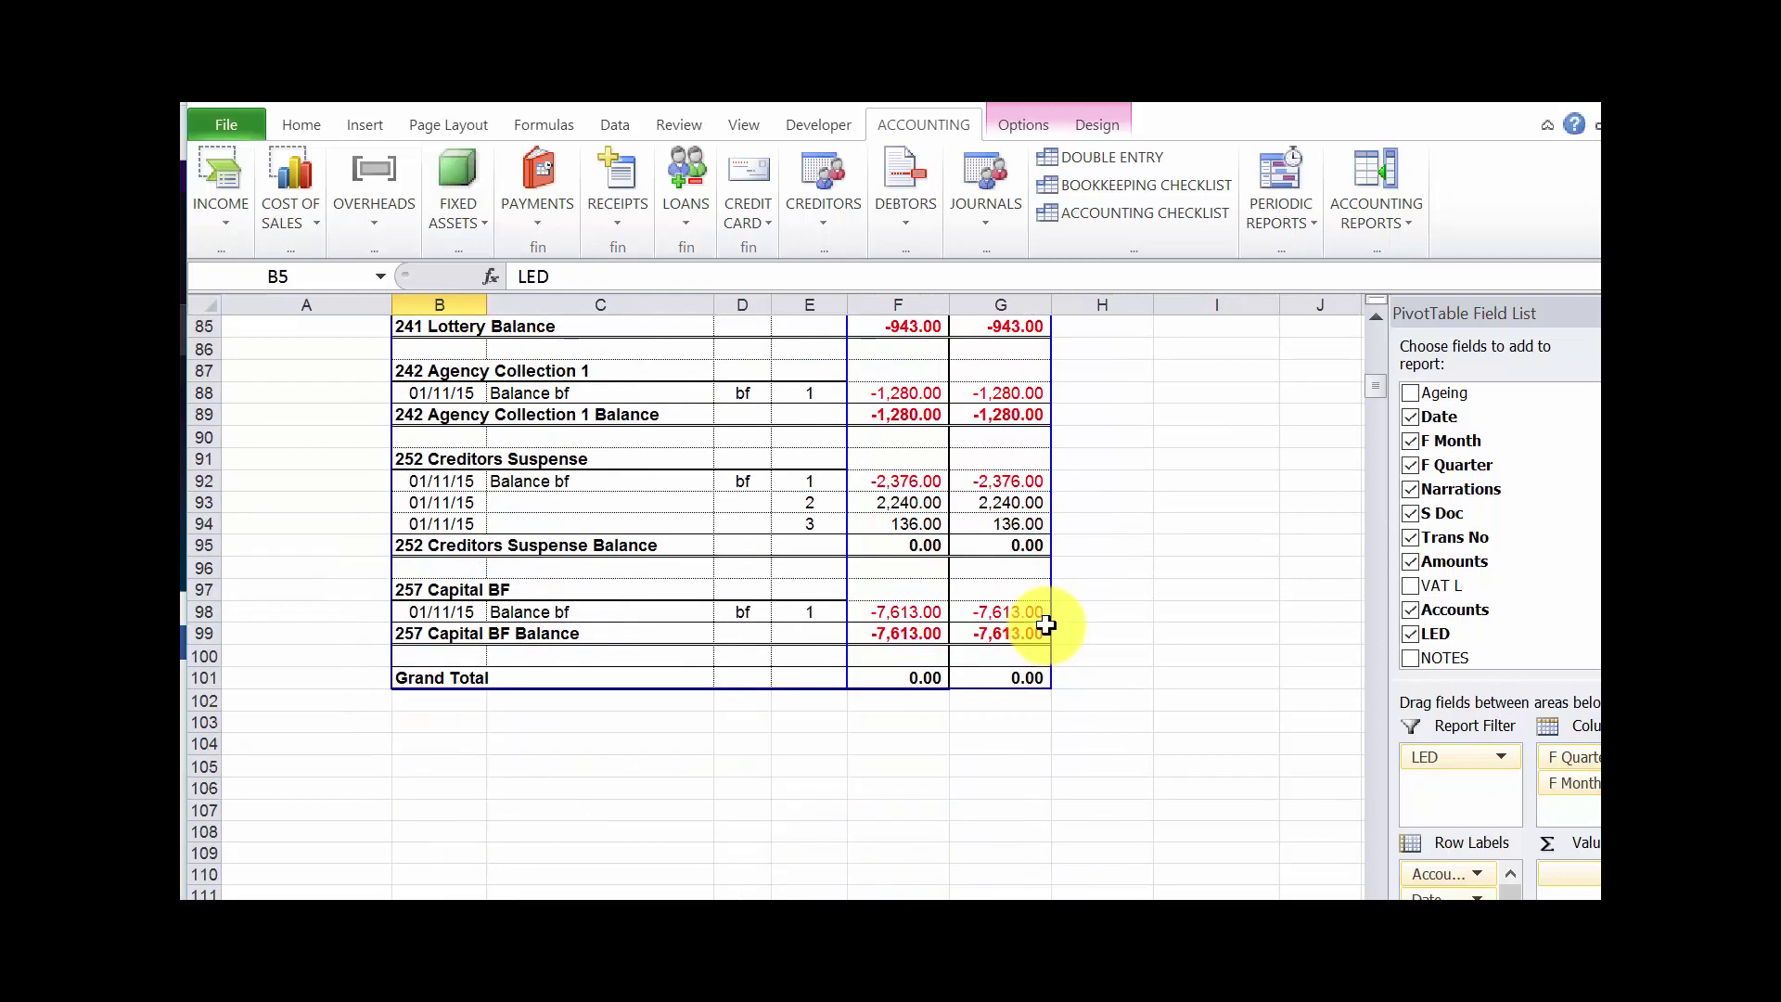
{"action": "left_click", "coordinate": [917, 484]}
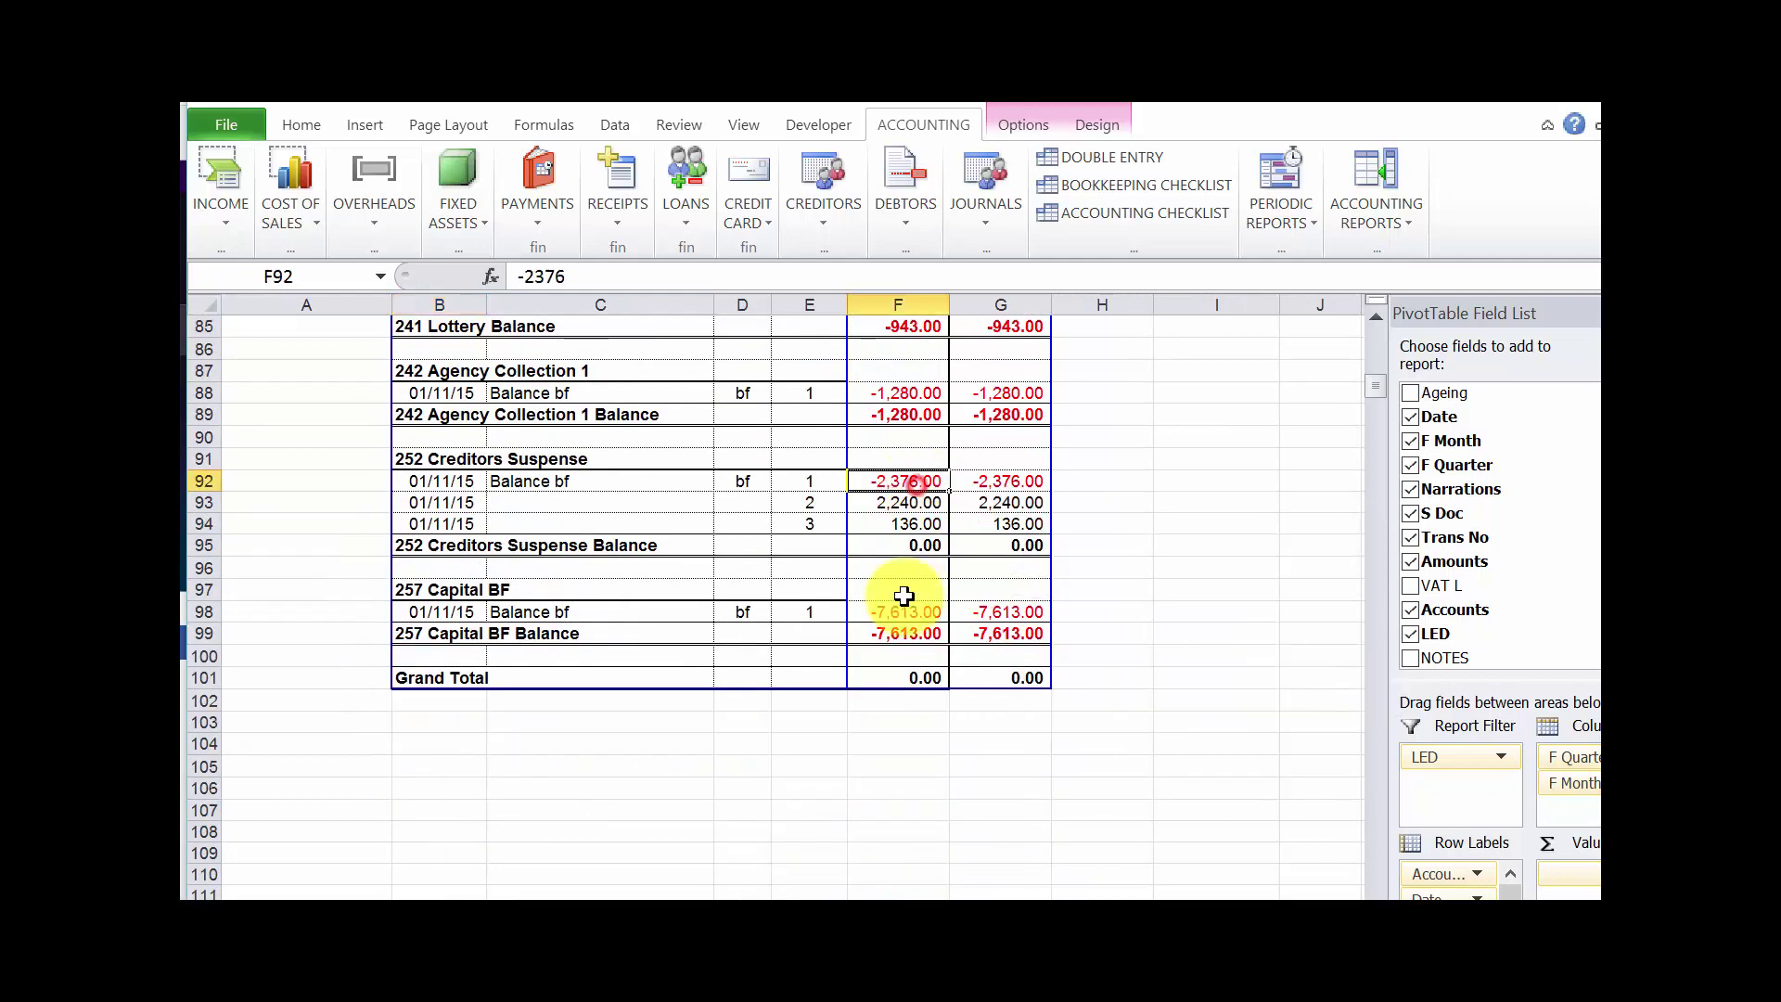
{"action": "left_click", "coordinate": [886, 506]}
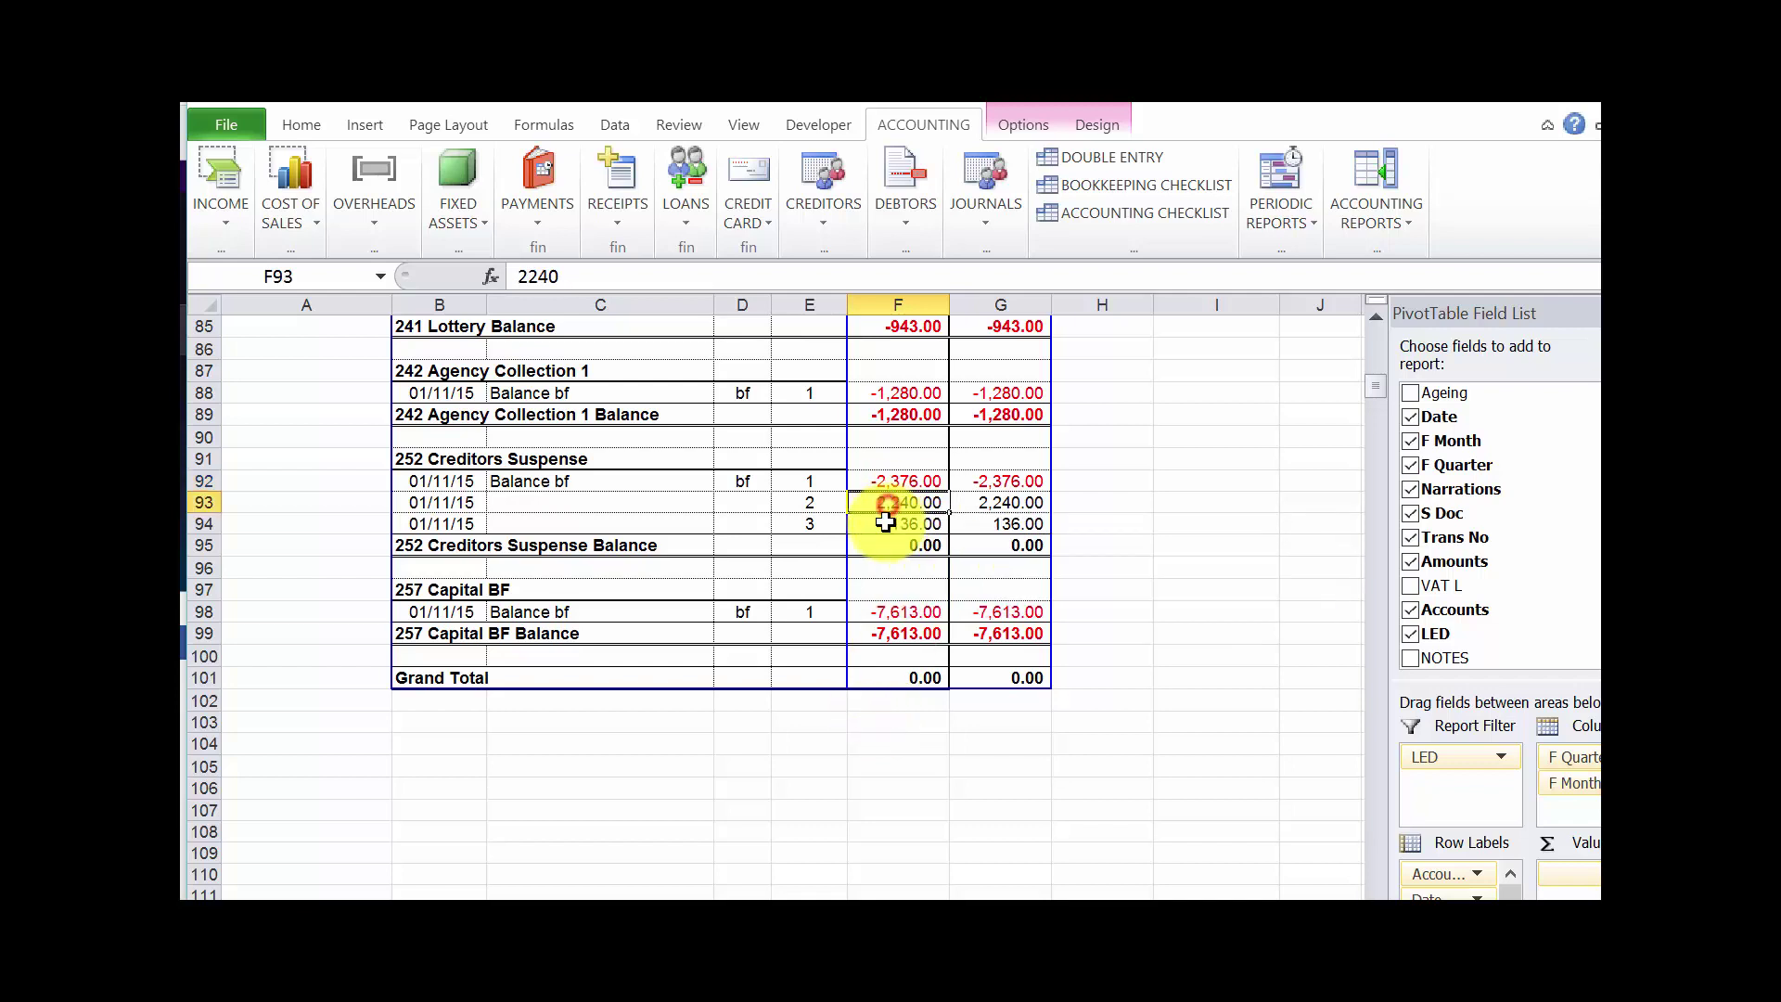
{"action": "left_click", "coordinate": [883, 525]}
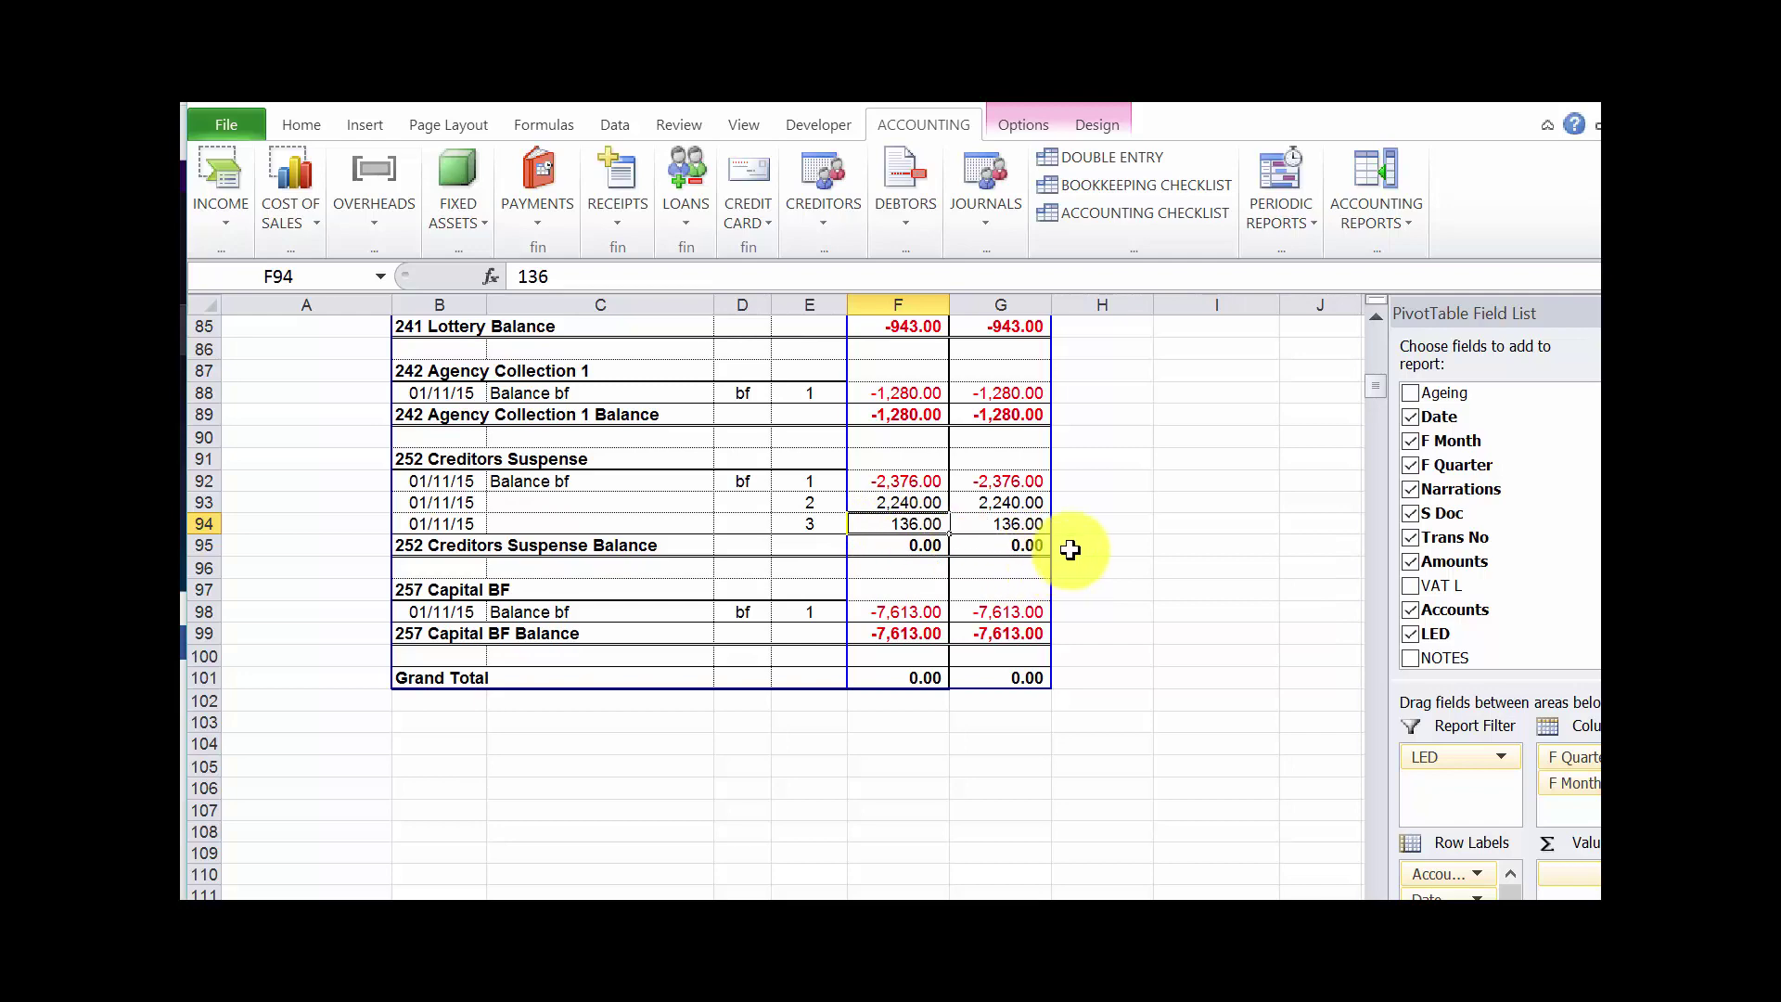
{"action": "scroll", "coordinate": [1071, 549], "scroll_direction": "up", "scroll_amount": 2}
{"action": "left_click", "coordinate": [901, 656]}
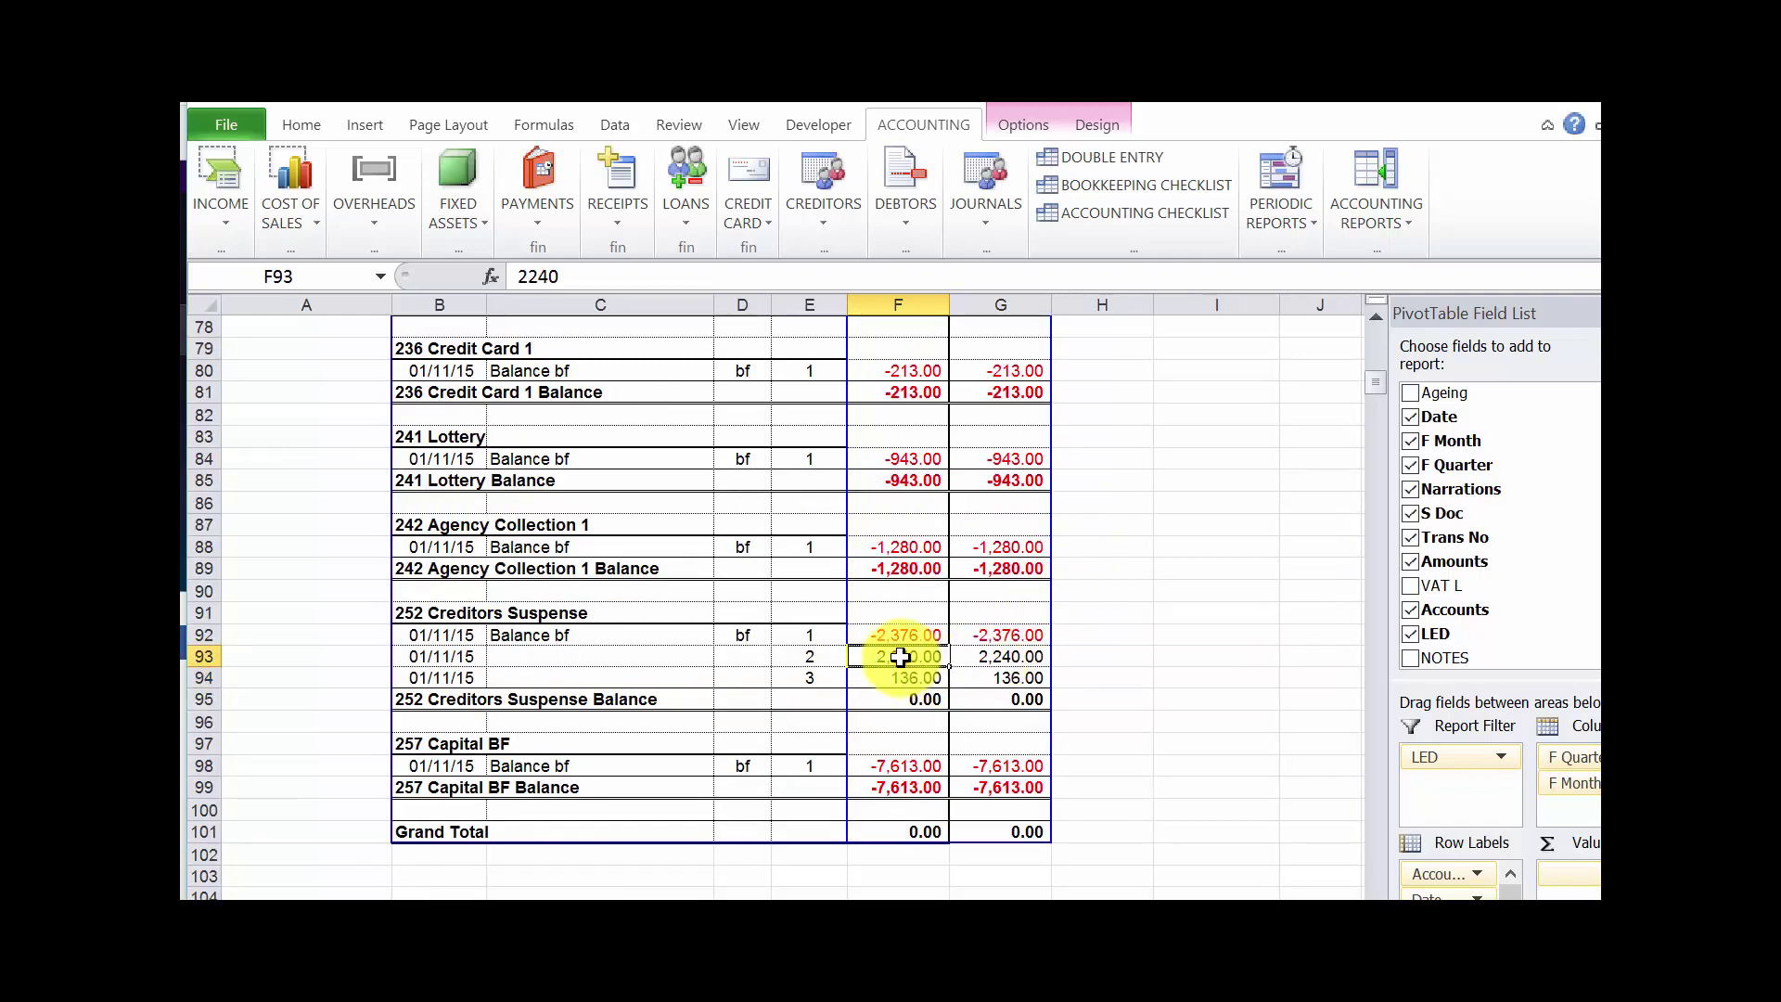
- Examine the 224 Creditors Control entries for transactions 2 and 3 and their balance in the General Ledger report
{"action": "scroll", "coordinate": [1041, 638], "scroll_direction": "up", "scroll_amount": 2}
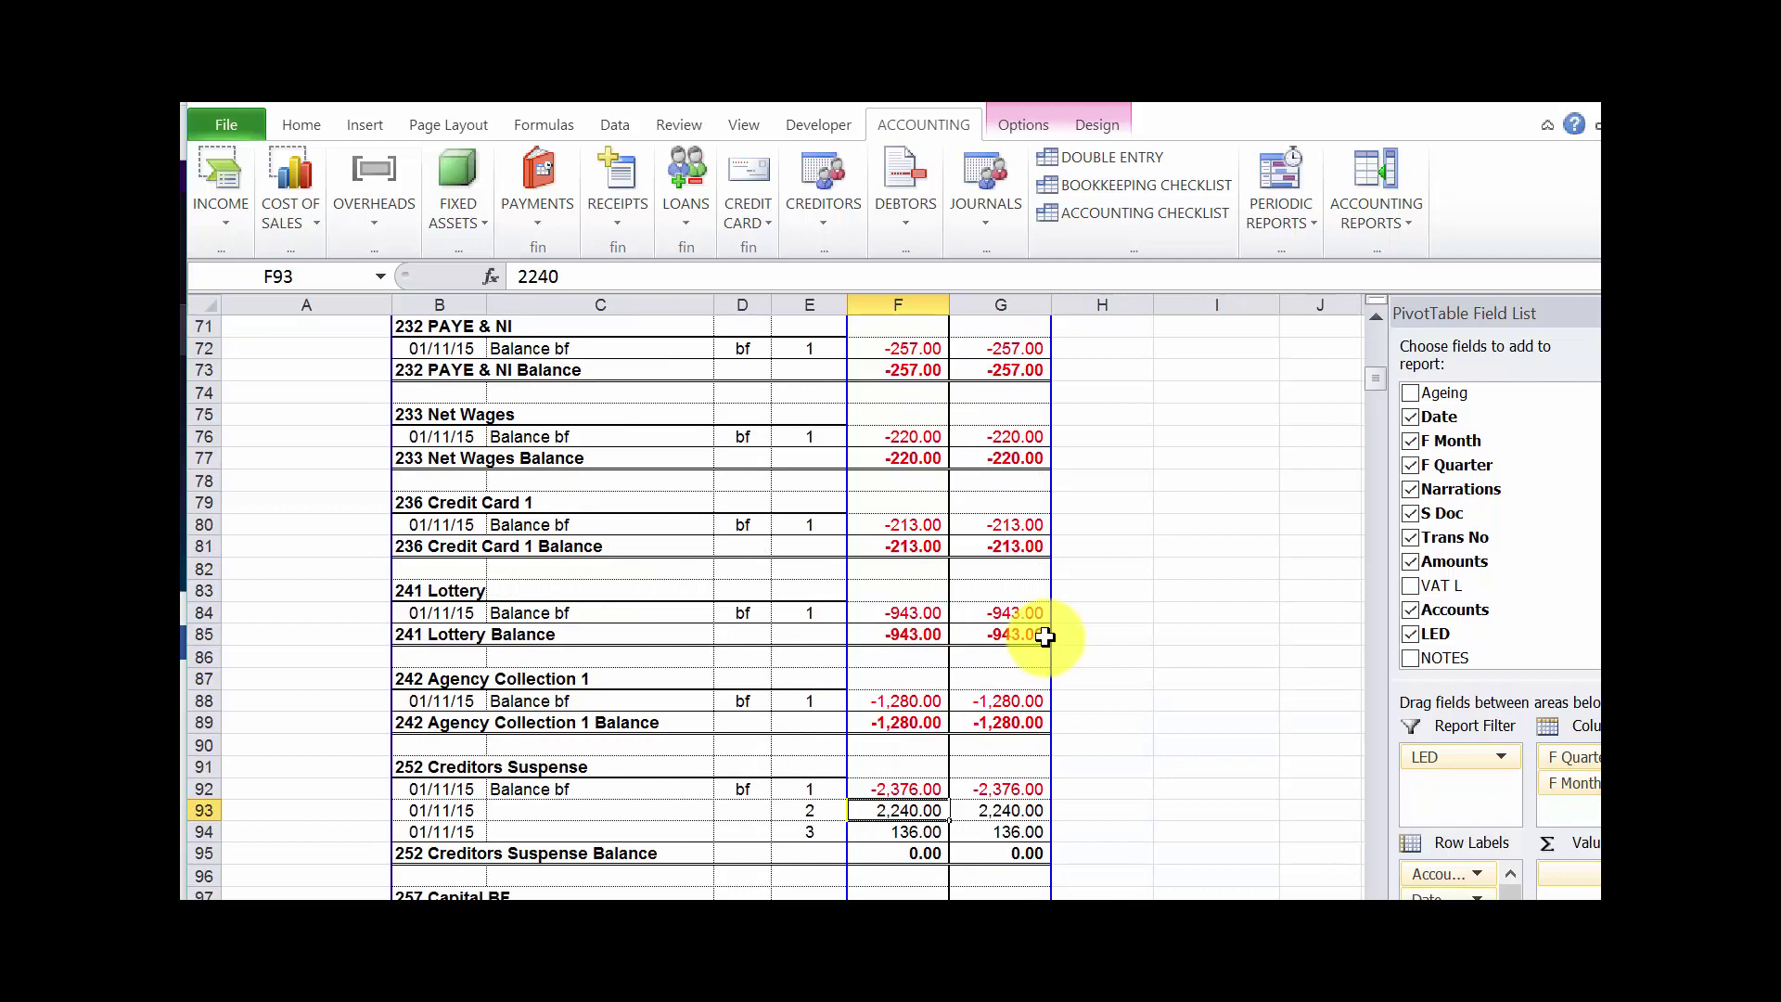
{"action": "mouse_move", "coordinate": [1044, 636]}
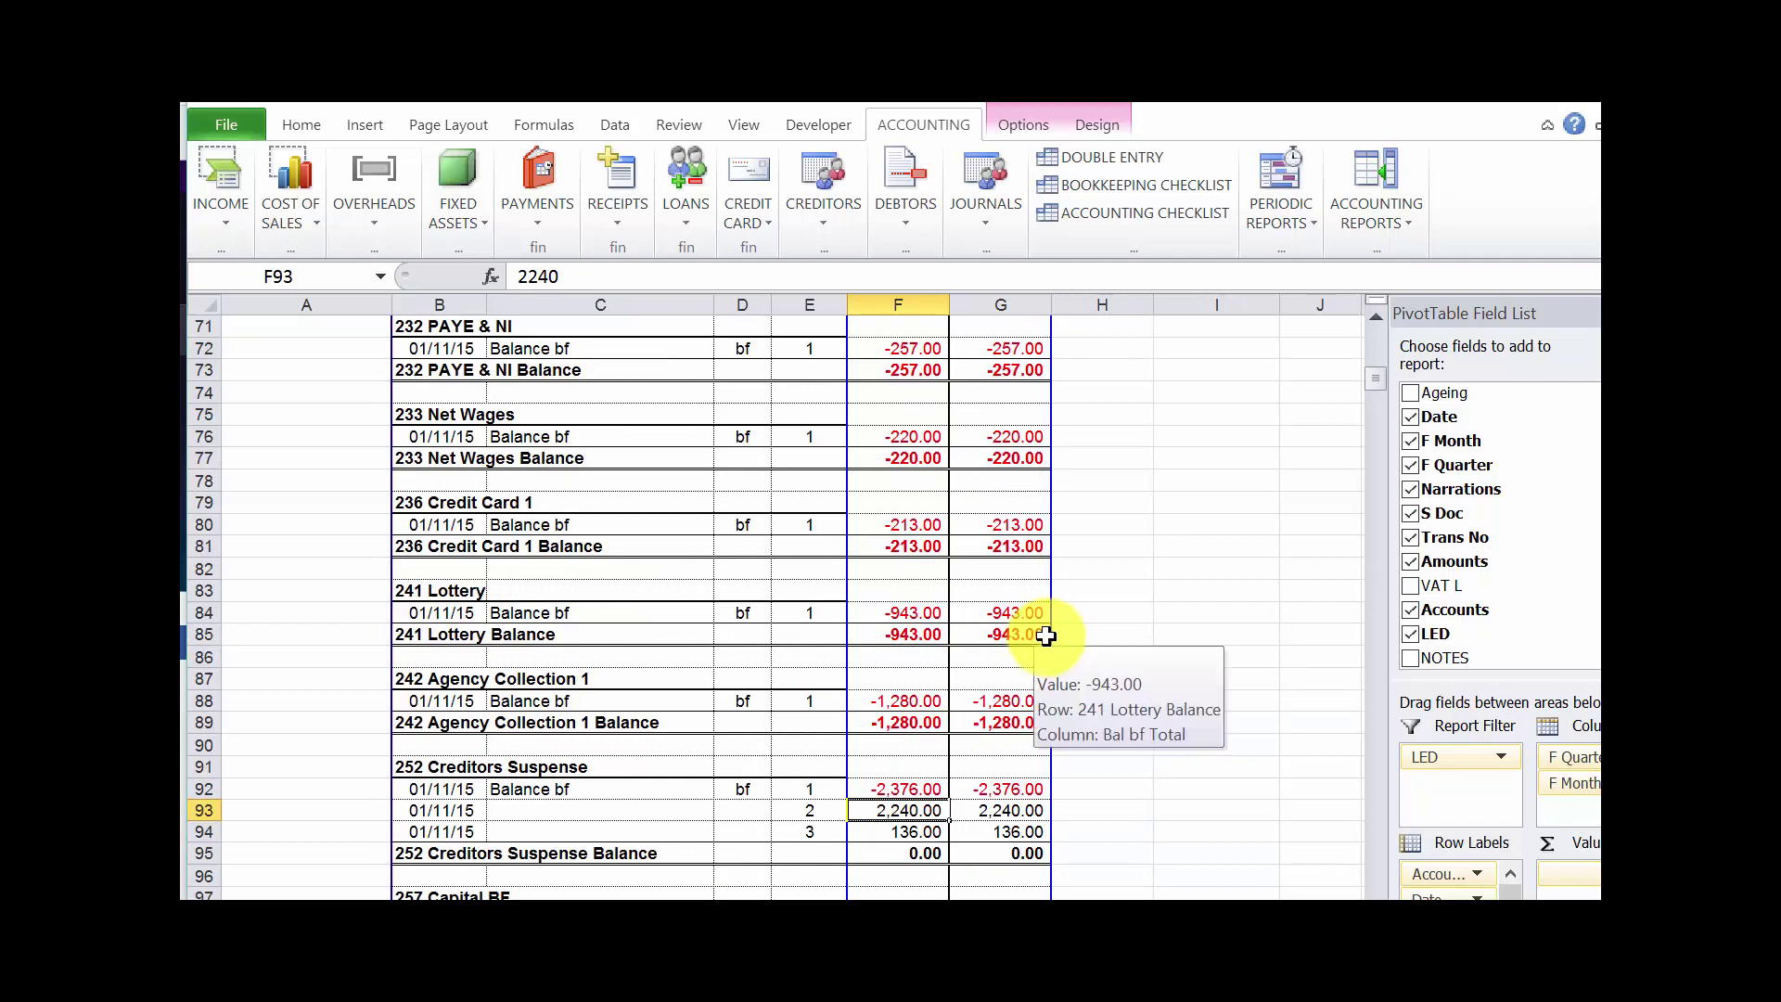
{"action": "scroll", "coordinate": [1047, 636], "scroll_direction": "up", "scroll_amount": 2}
{"action": "scroll", "coordinate": [1046, 636], "scroll_direction": "up", "scroll_amount": 2}
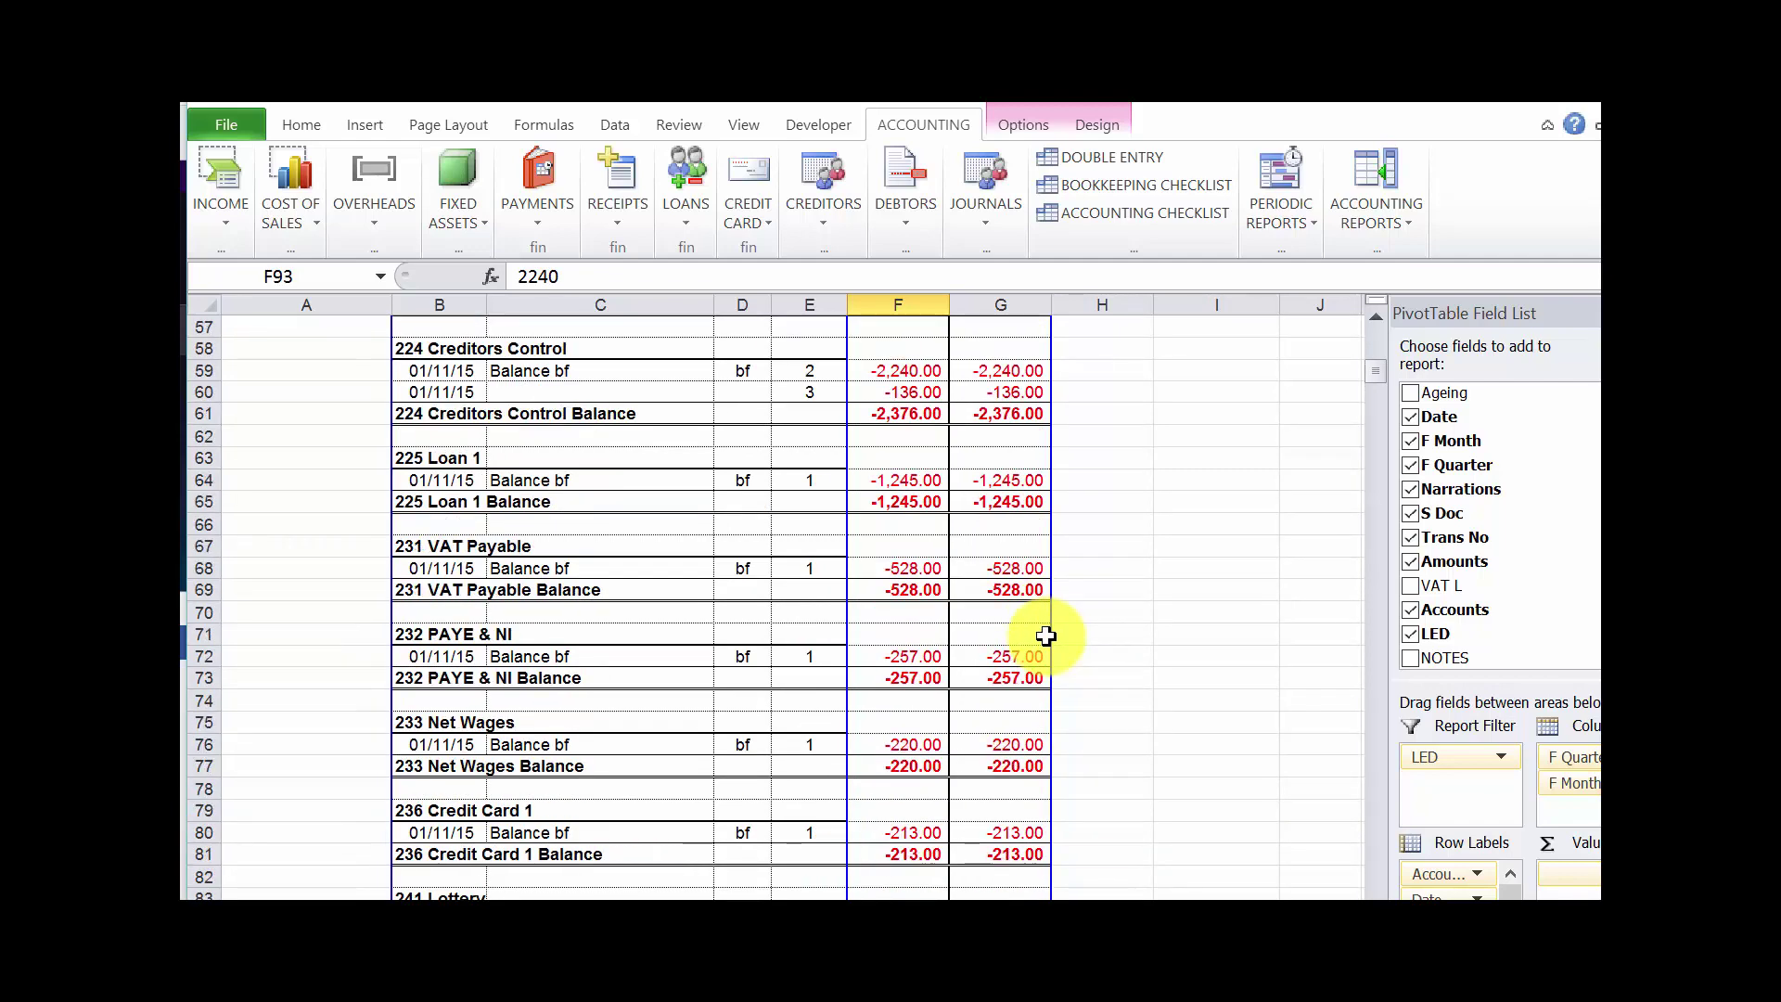
{"action": "left_click", "coordinate": [891, 391]}
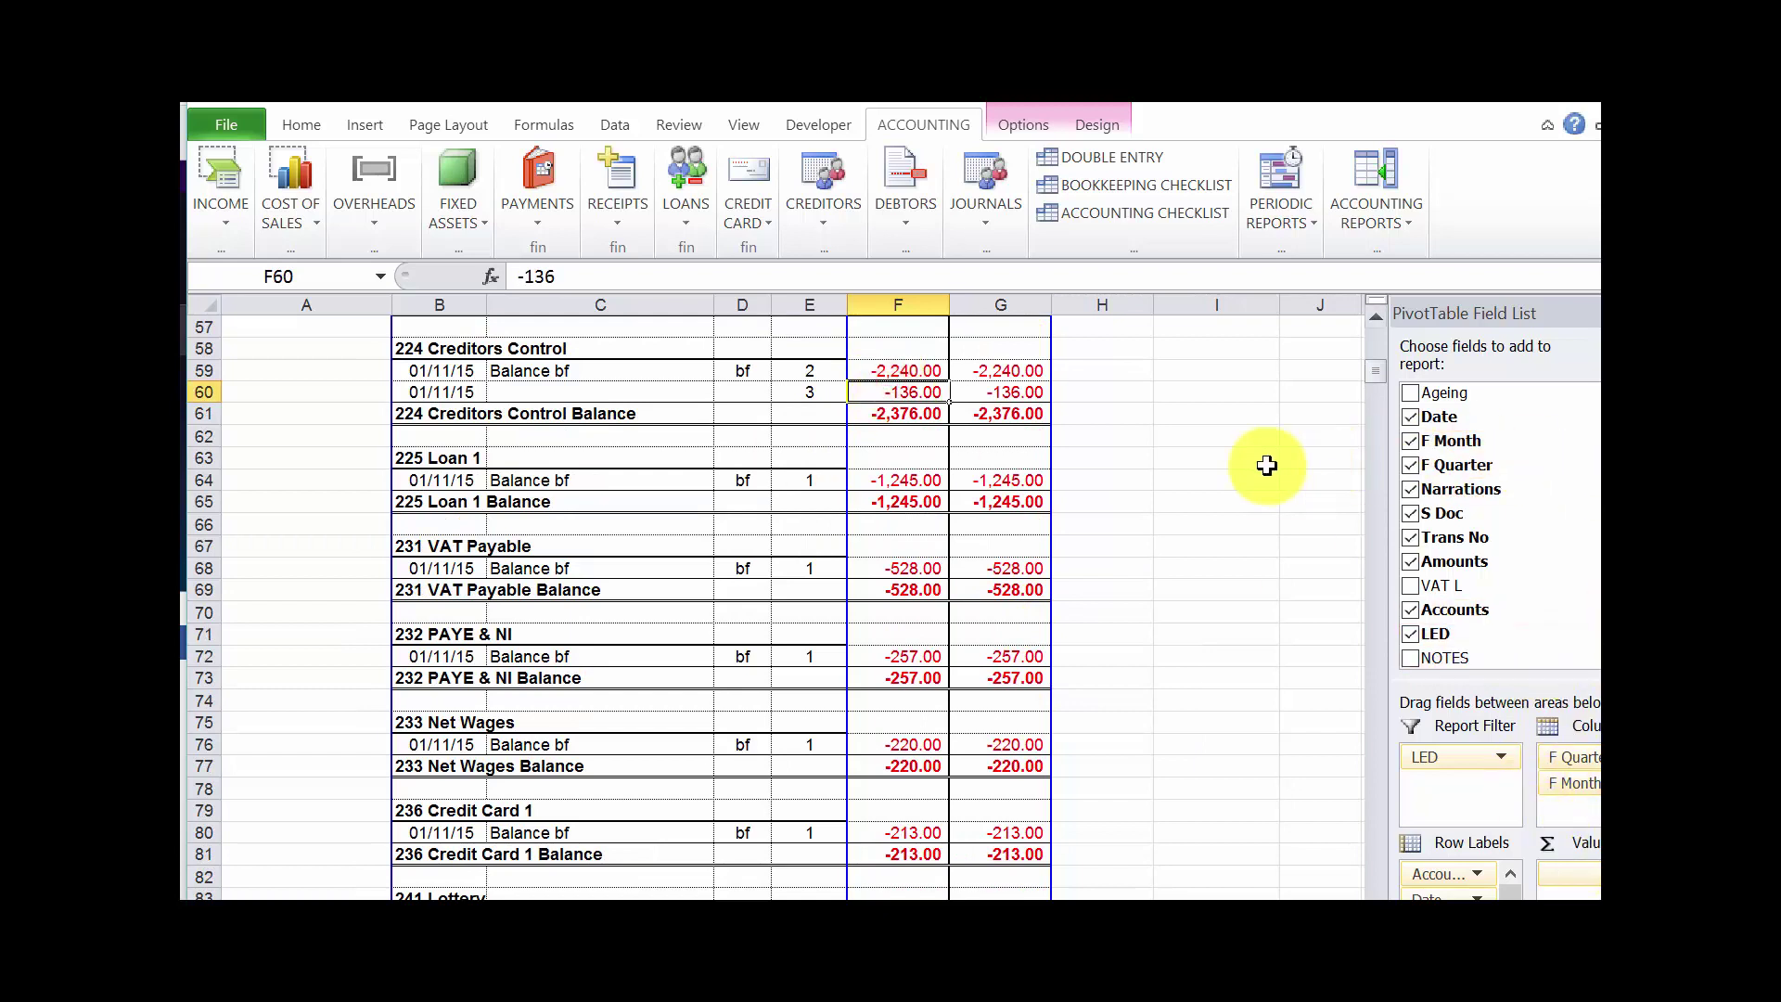
{"action": "left_click", "coordinate": [1410, 842]}
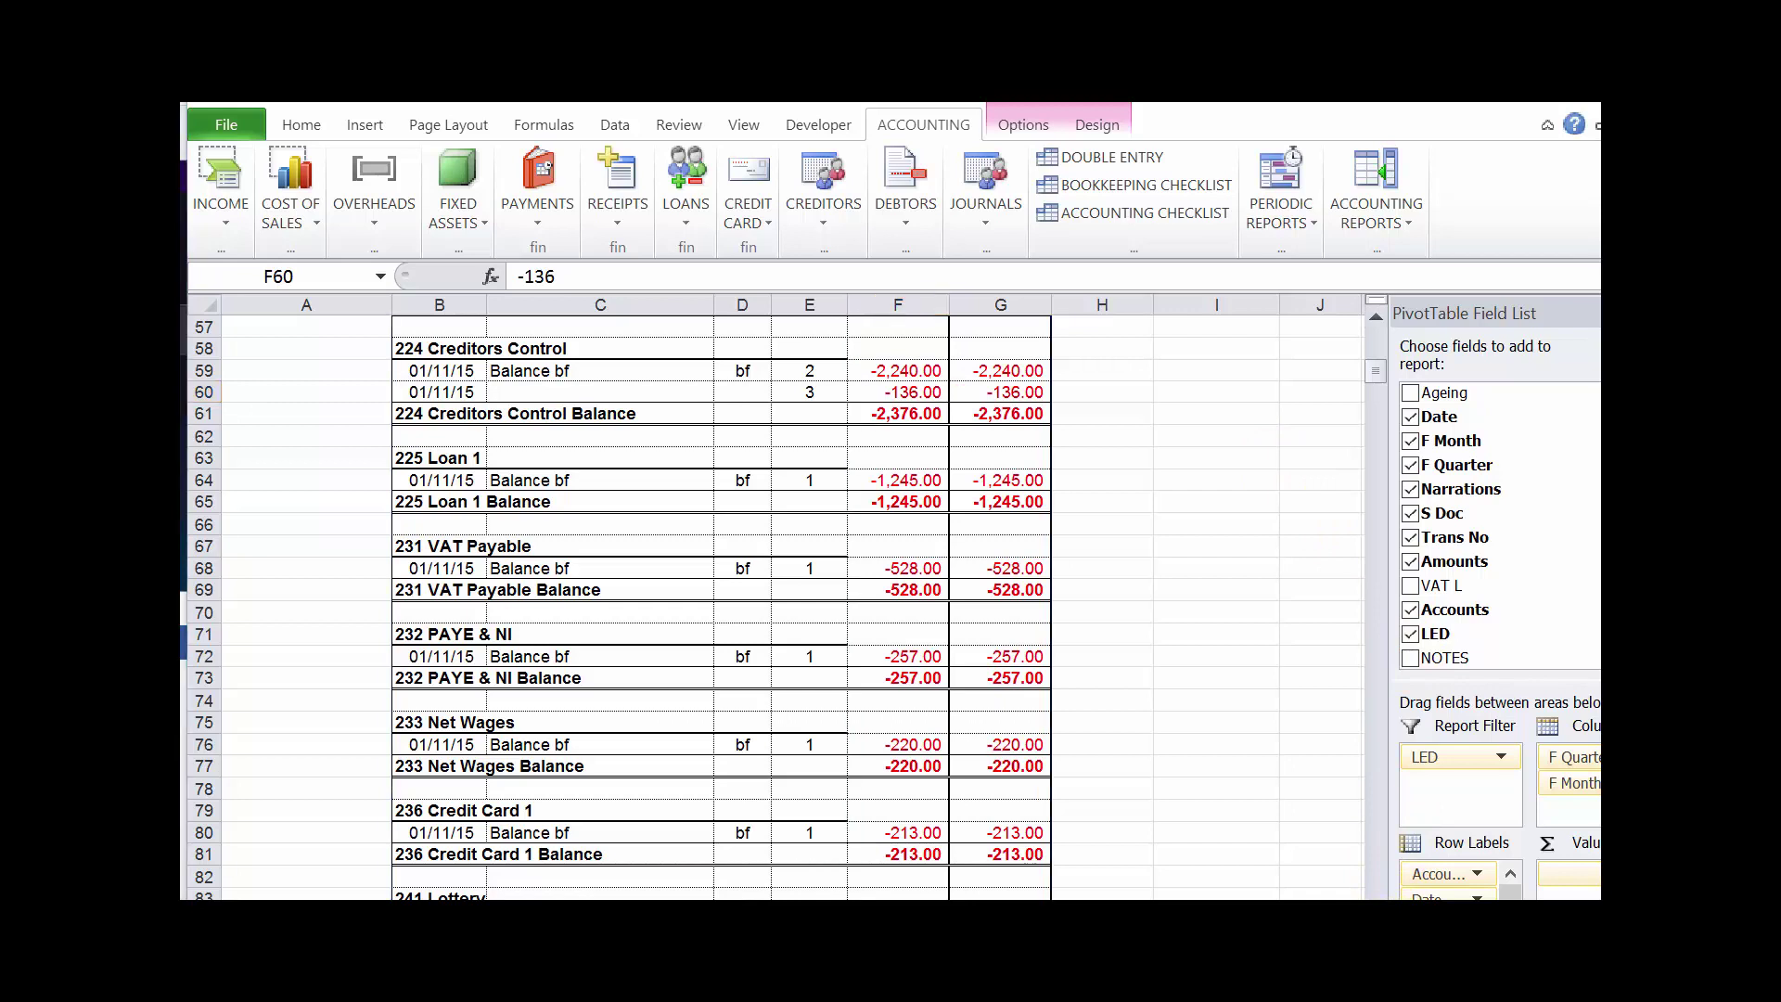
{"action": "left_click", "coordinate": [898, 391]}
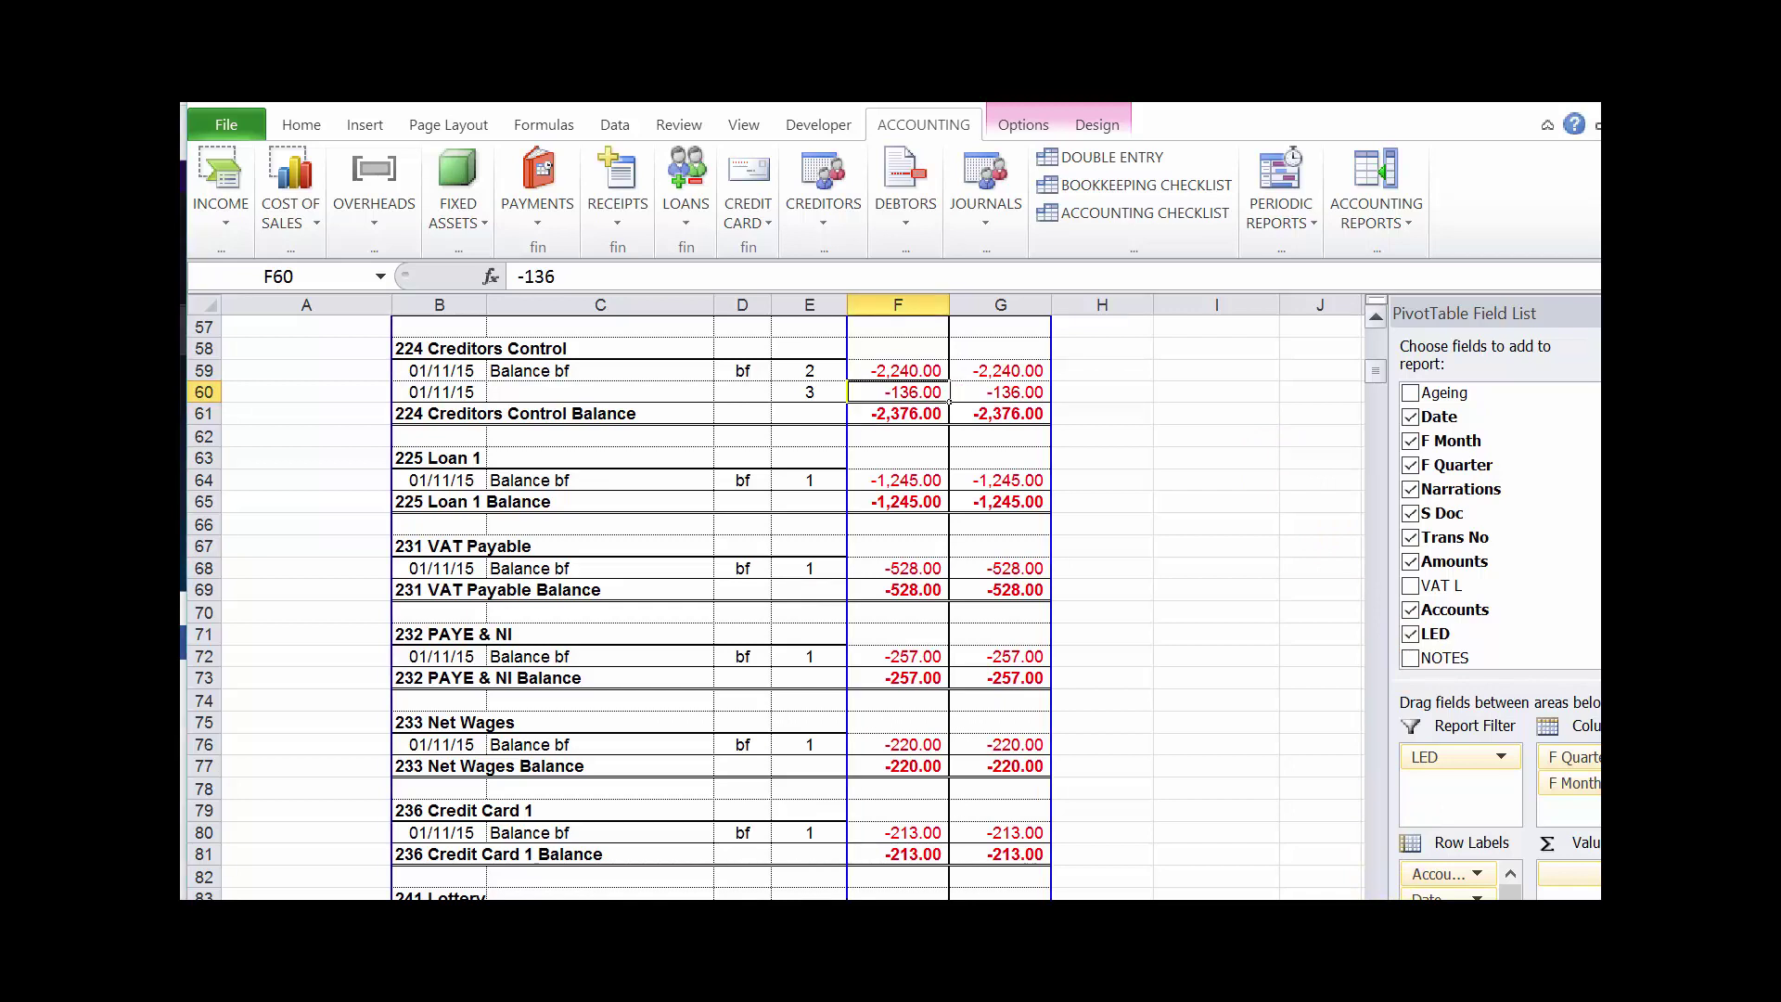
- Compare the two Creditors Control amounts in F59:F60 with the matching Creditors Suspense amounts for transactions 2 and 3
{"action": "scroll", "coordinate": [775, 608], "scroll_direction": "down", "scroll_amount": 1}
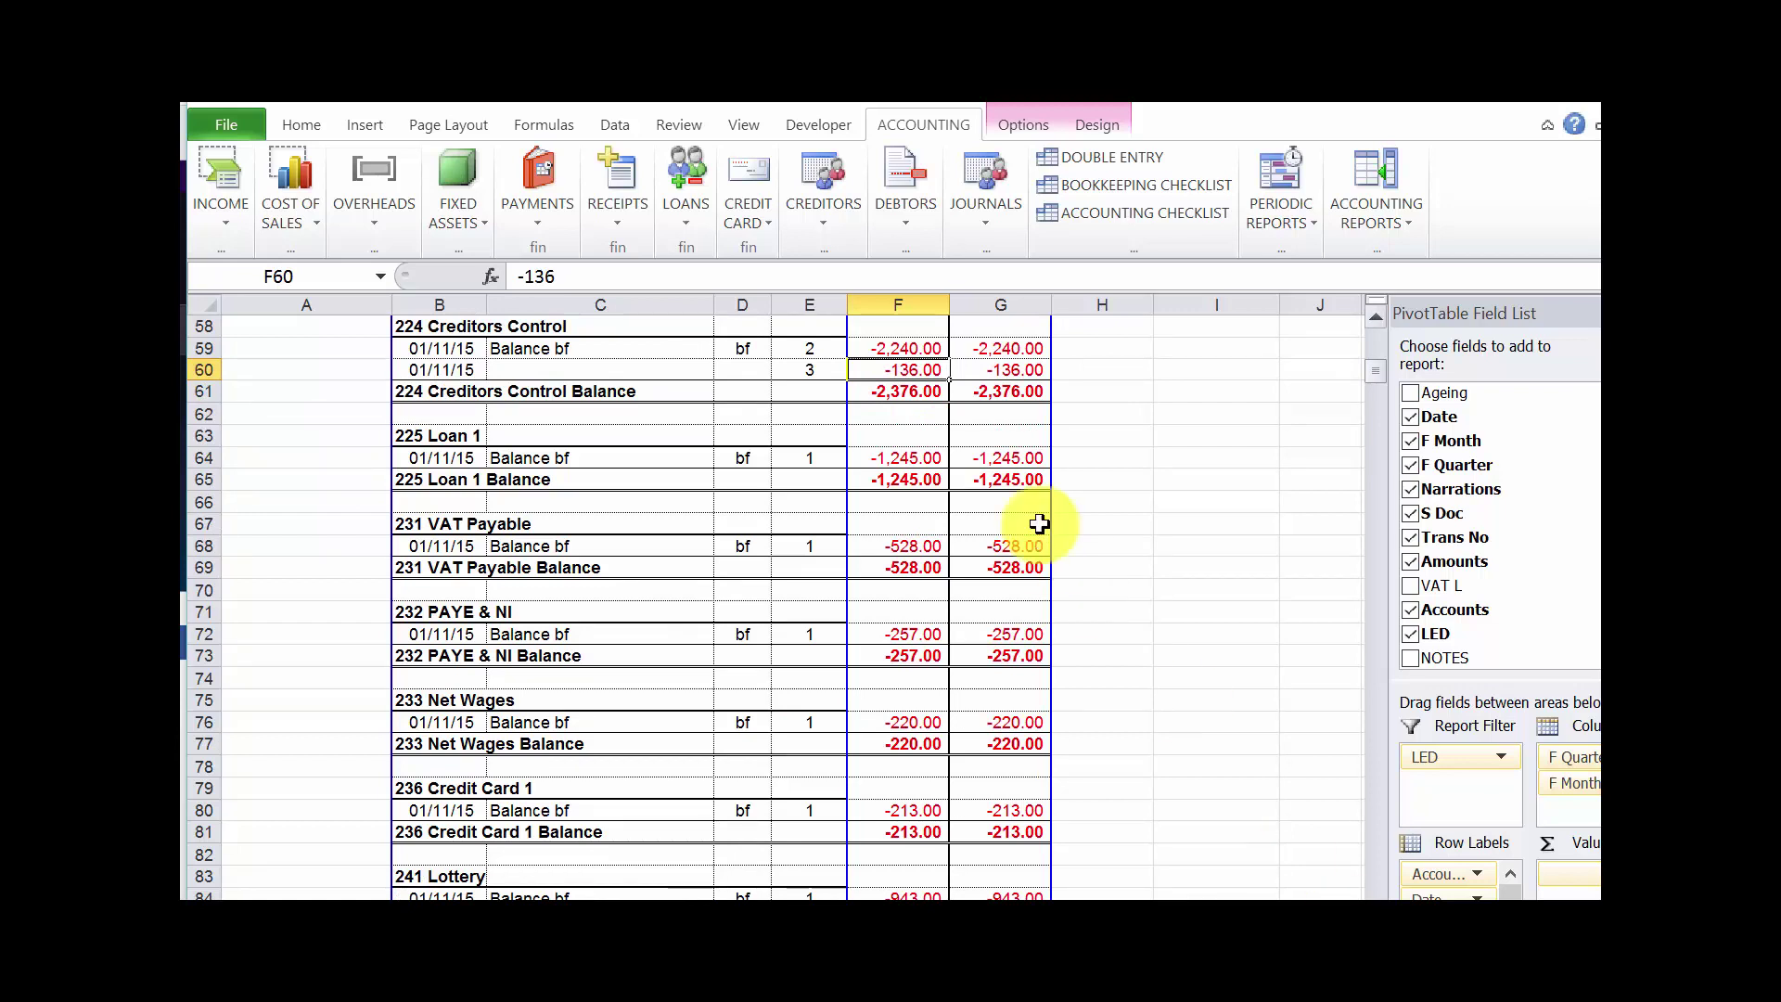
{"action": "left_click_drag", "start_coordinate": [896, 352], "coordinate": [892, 370]}
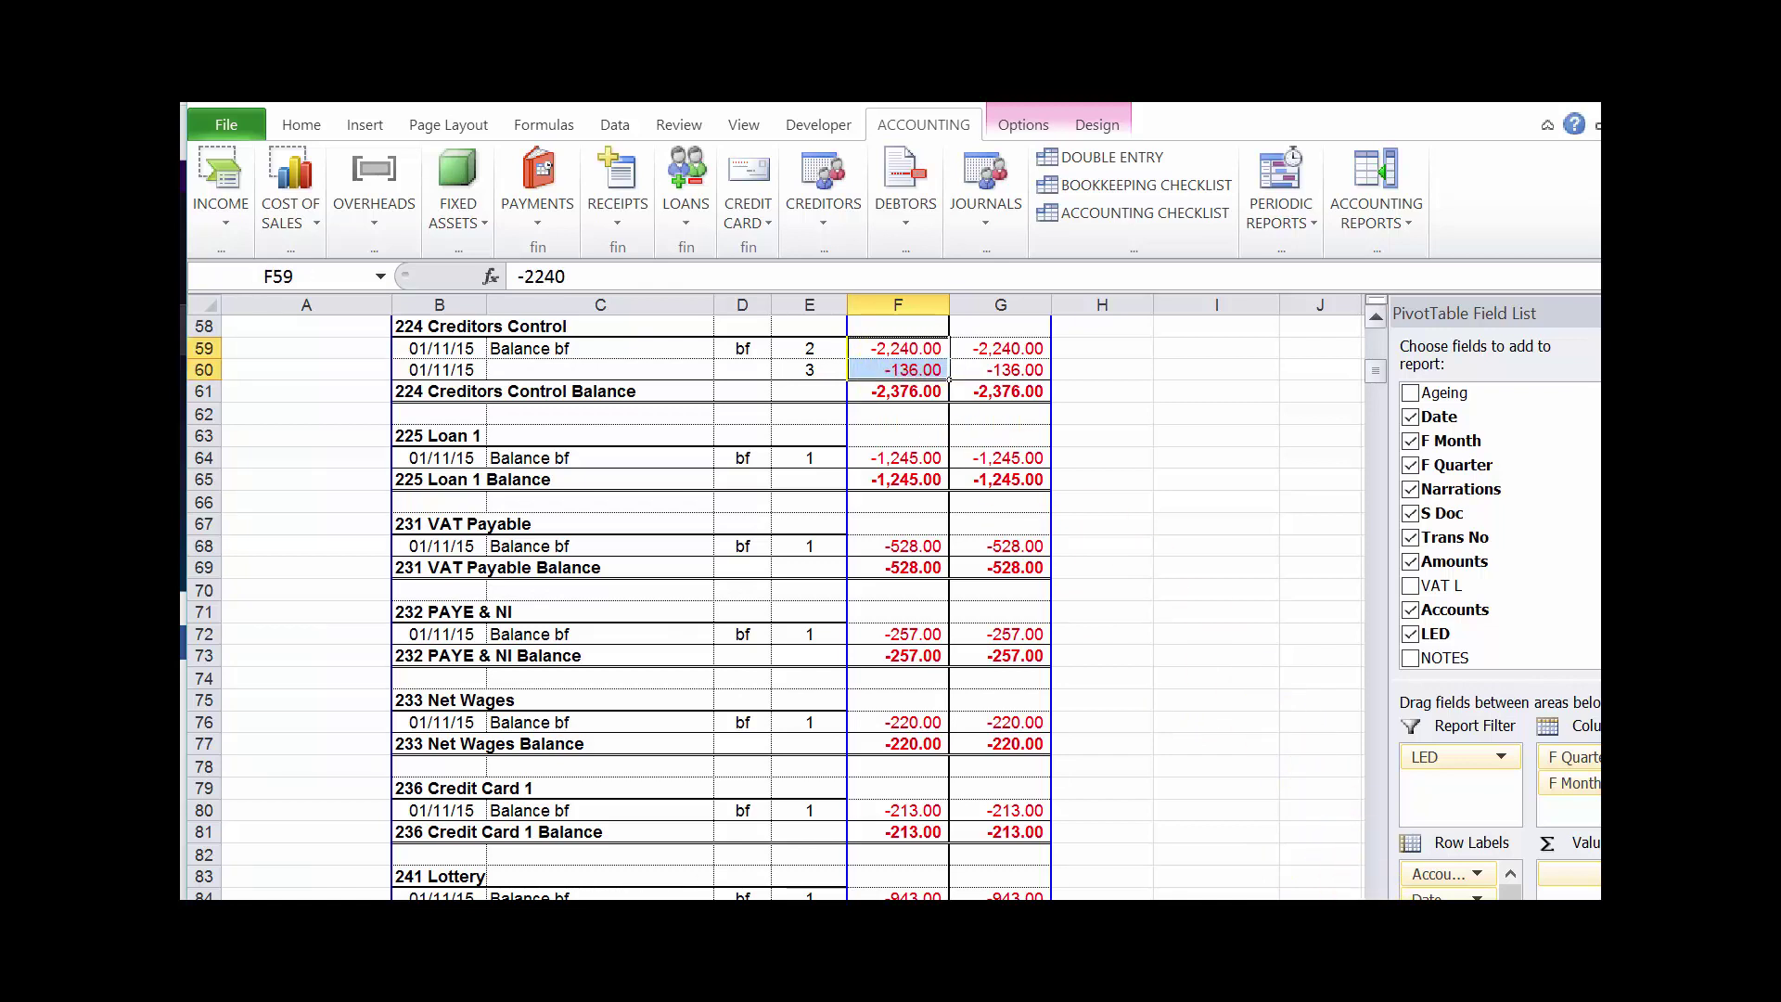
{"action": "scroll", "coordinate": [774, 607], "scroll_direction": "down", "scroll_amount": 2}
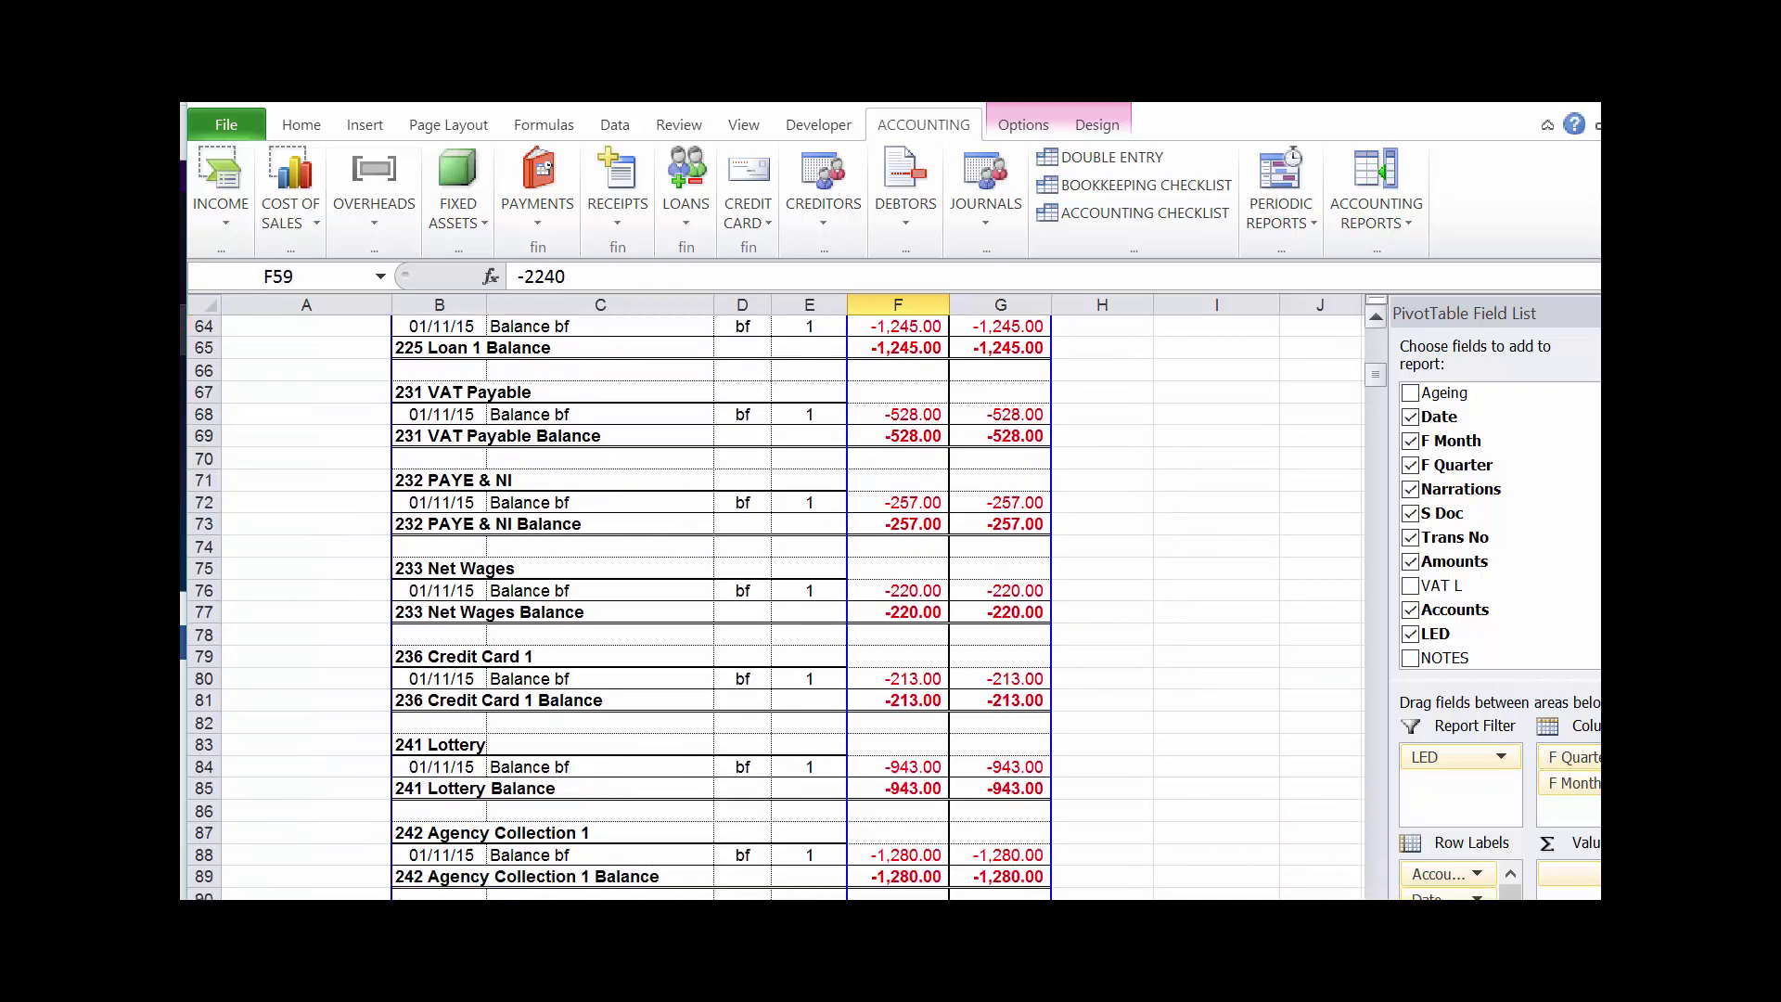
{"action": "scroll", "coordinate": [774, 607], "scroll_direction": "down", "scroll_amount": 1}
{"action": "left_click", "coordinate": [900, 895]}
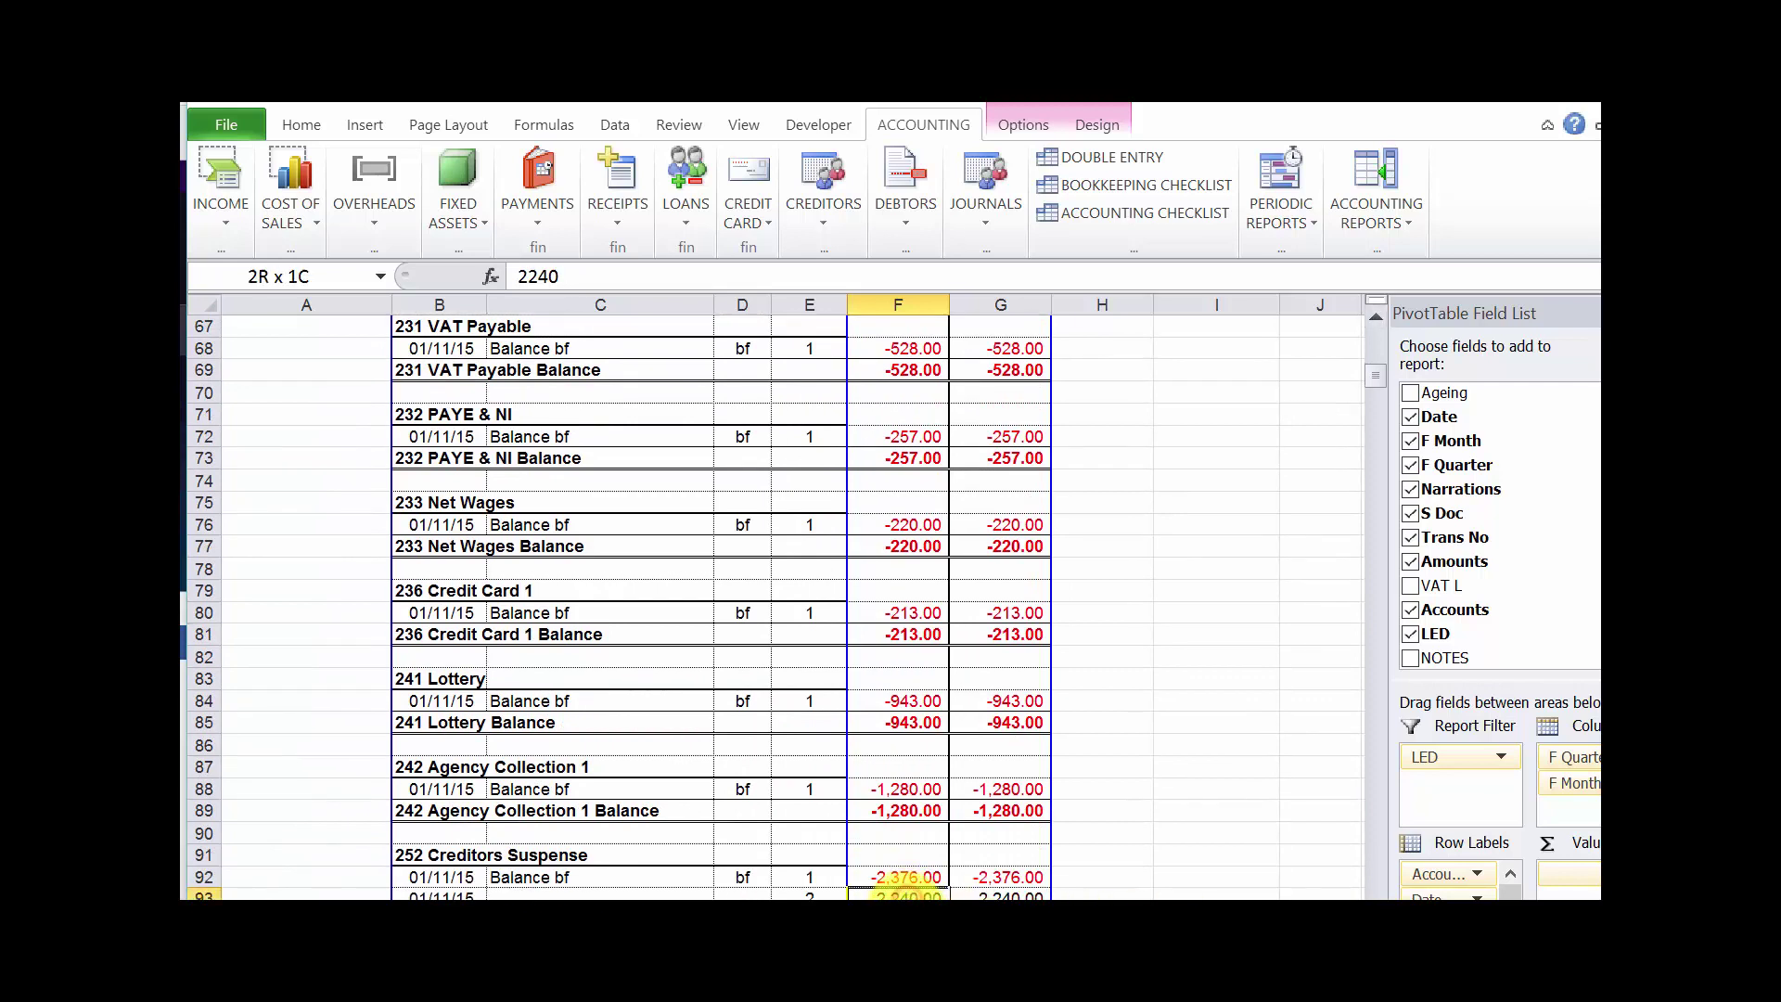
{"action": "left_click", "coordinate": [1183, 830]}
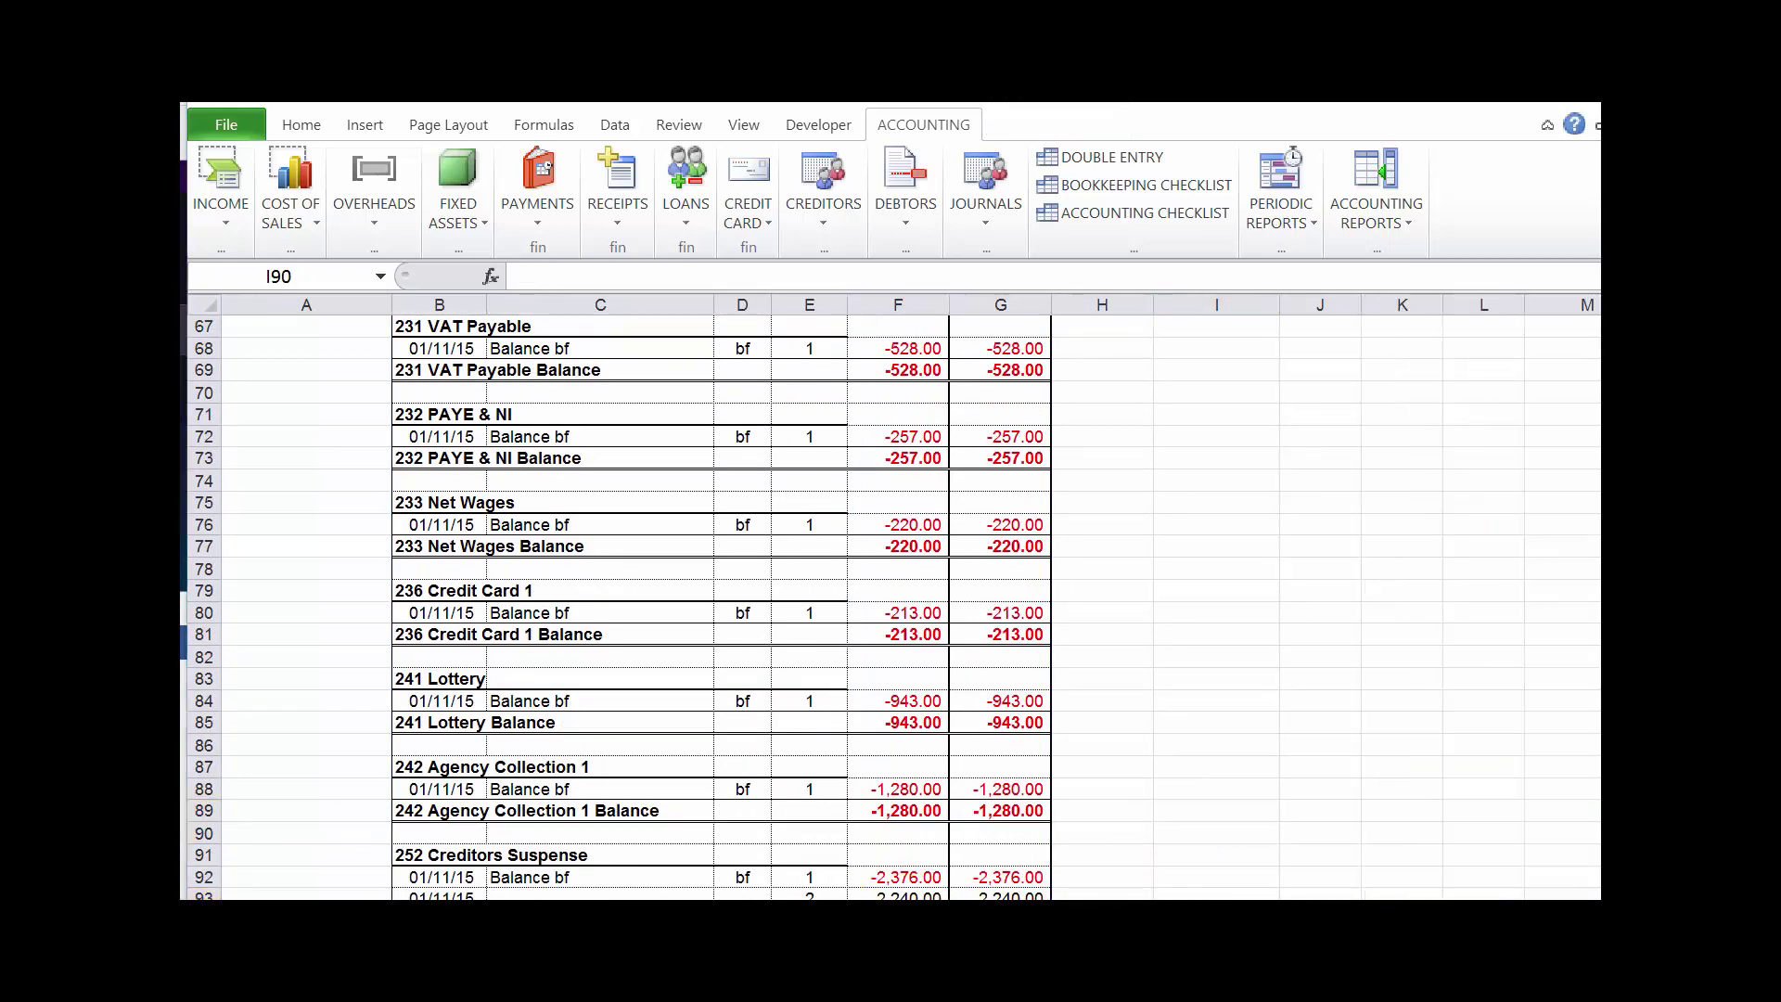
- Return to the Double Entry sheet, go to cell B319 and check the opening Creditors Suspense amount in H313
{"action": "left_click", "coordinate": [1067, 154]}
{"action": "left_click", "coordinate": [731, 566]}
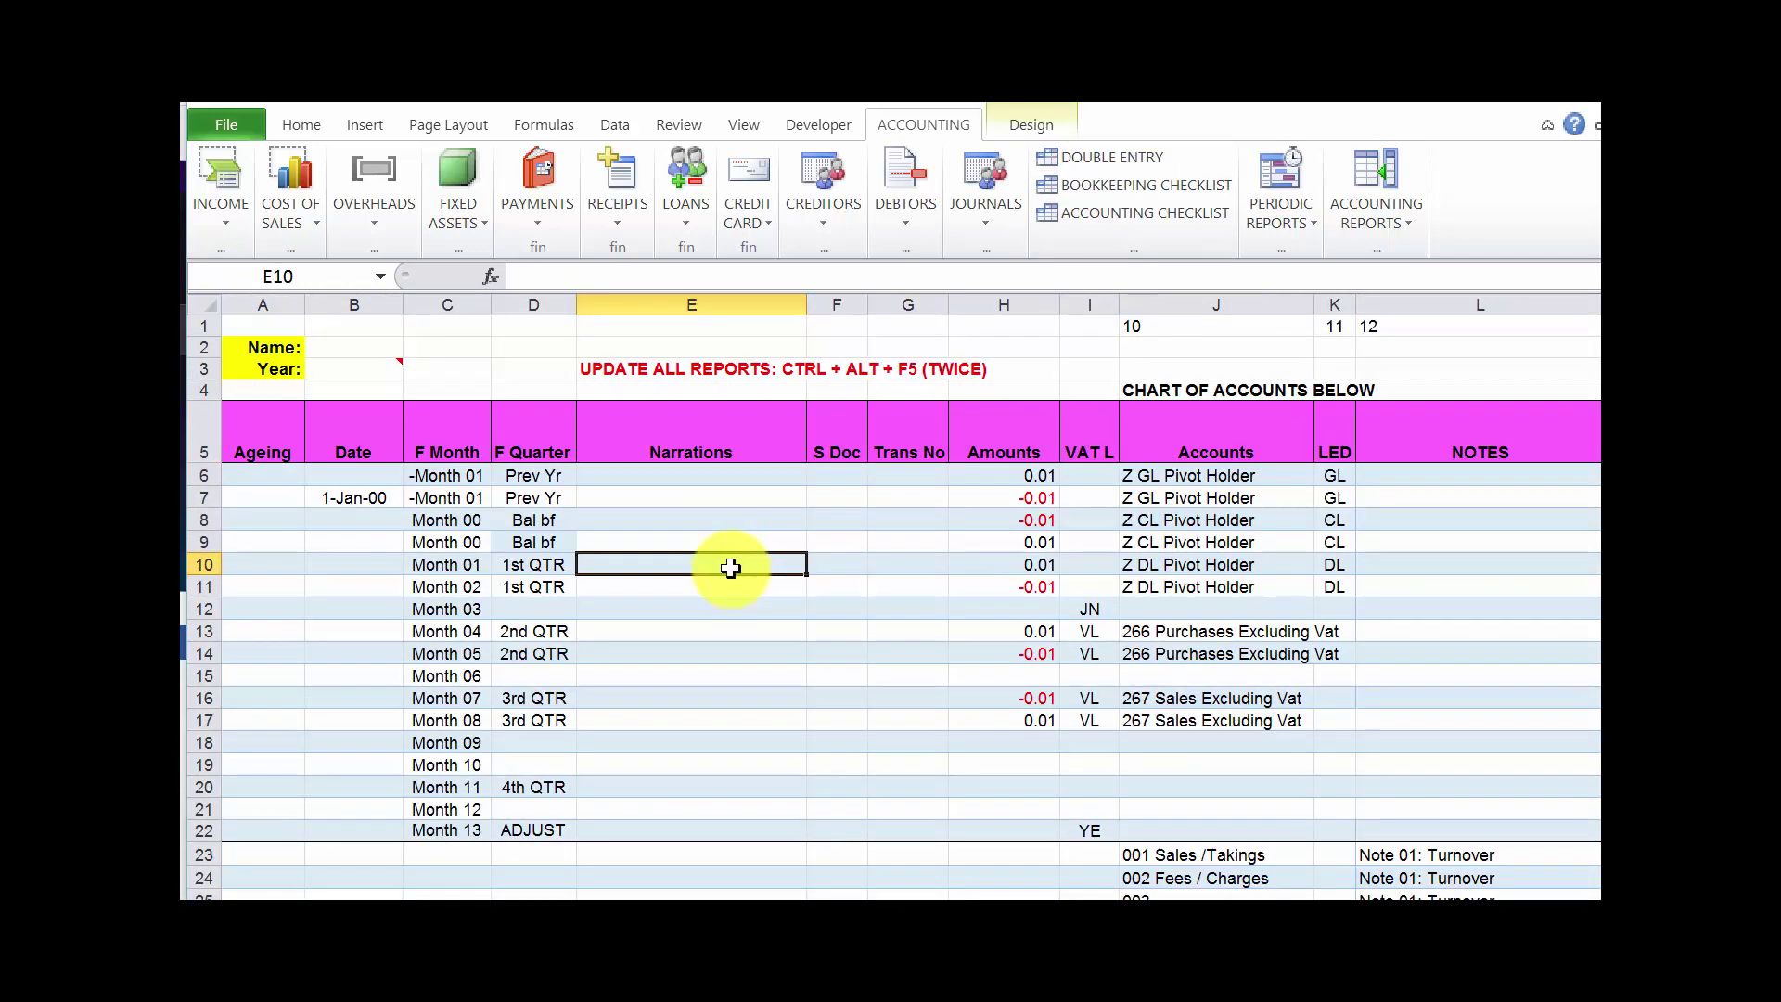
{"action": "key", "text": "F5"}
{"action": "type", "text": "b3"}
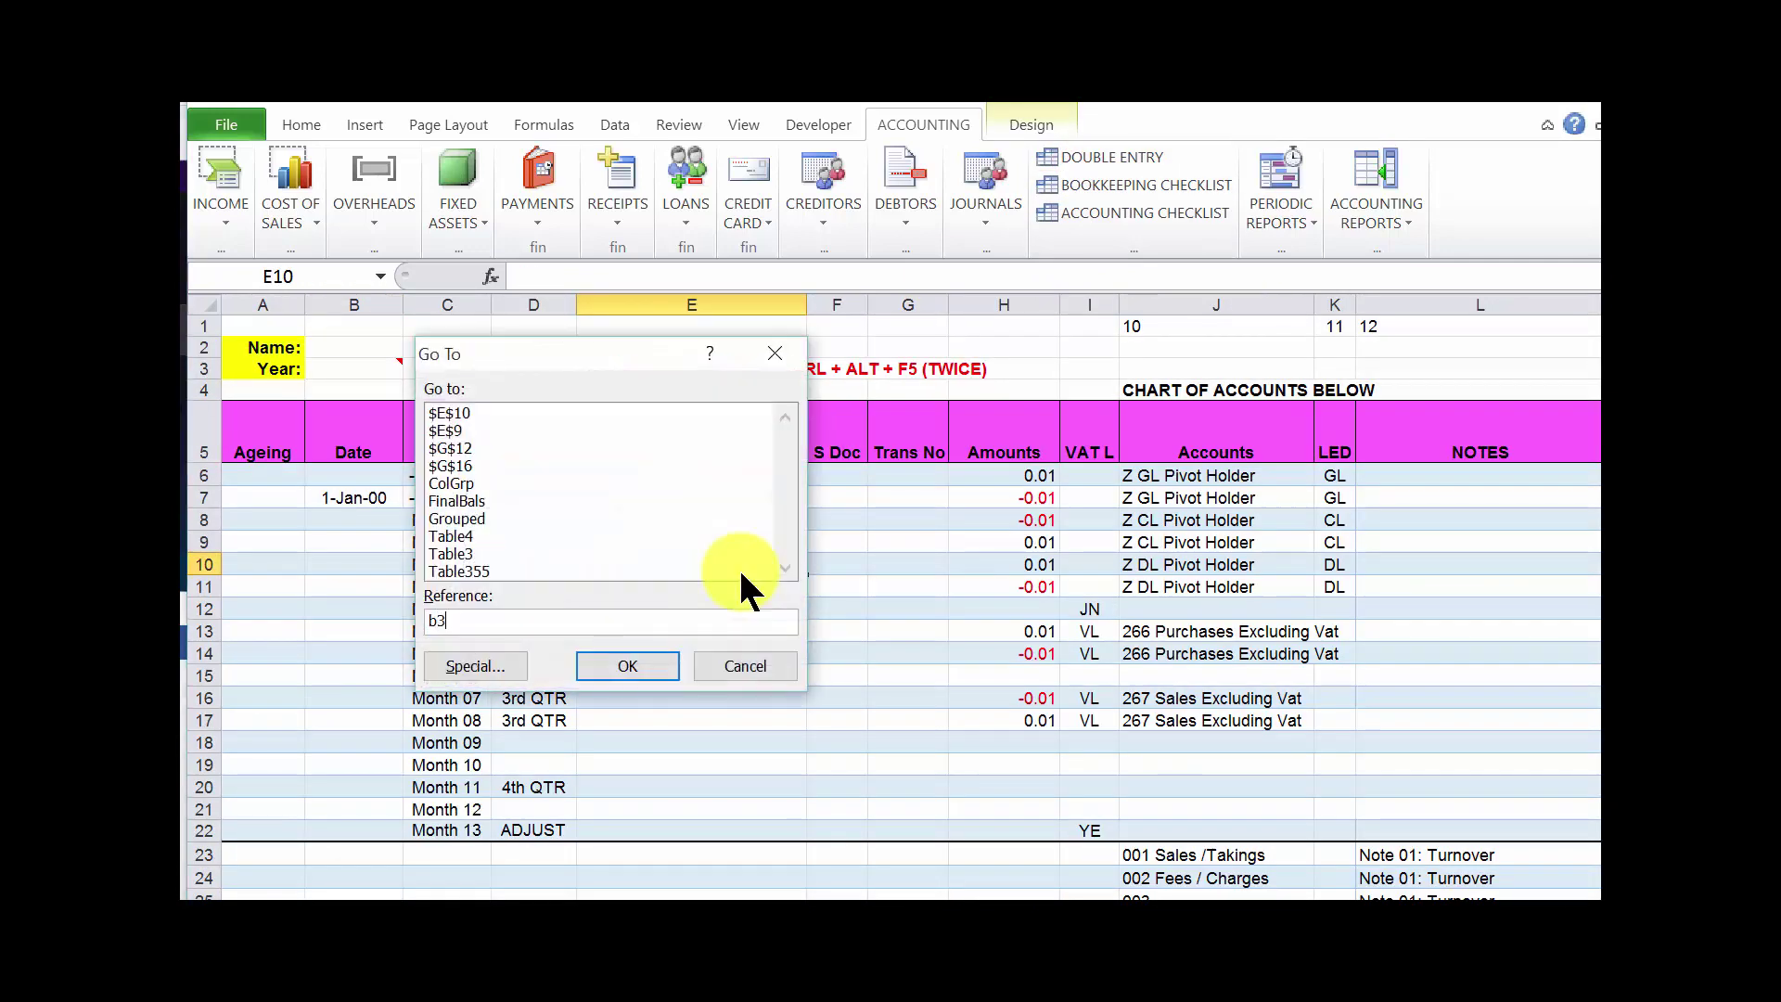
{"action": "type", "text": "19"}
{"action": "key", "text": "Return"}
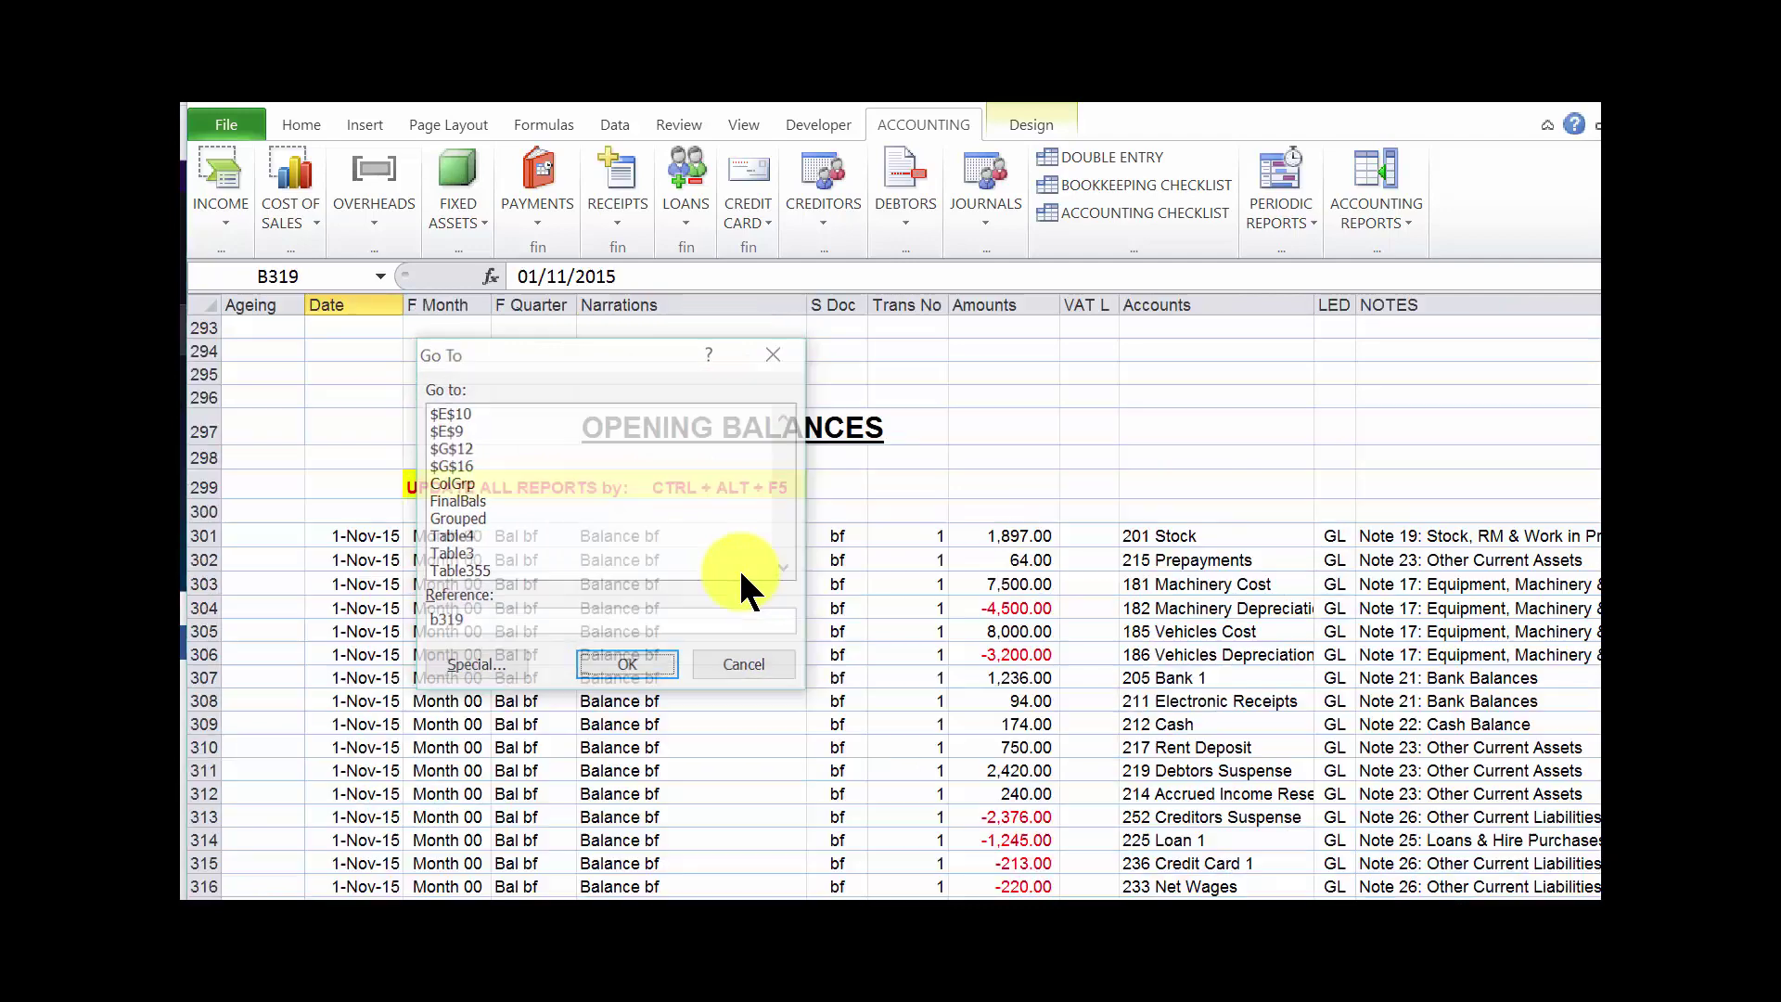
{"action": "scroll", "coordinate": [1110, 477], "scroll_direction": "down", "scroll_amount": 5}
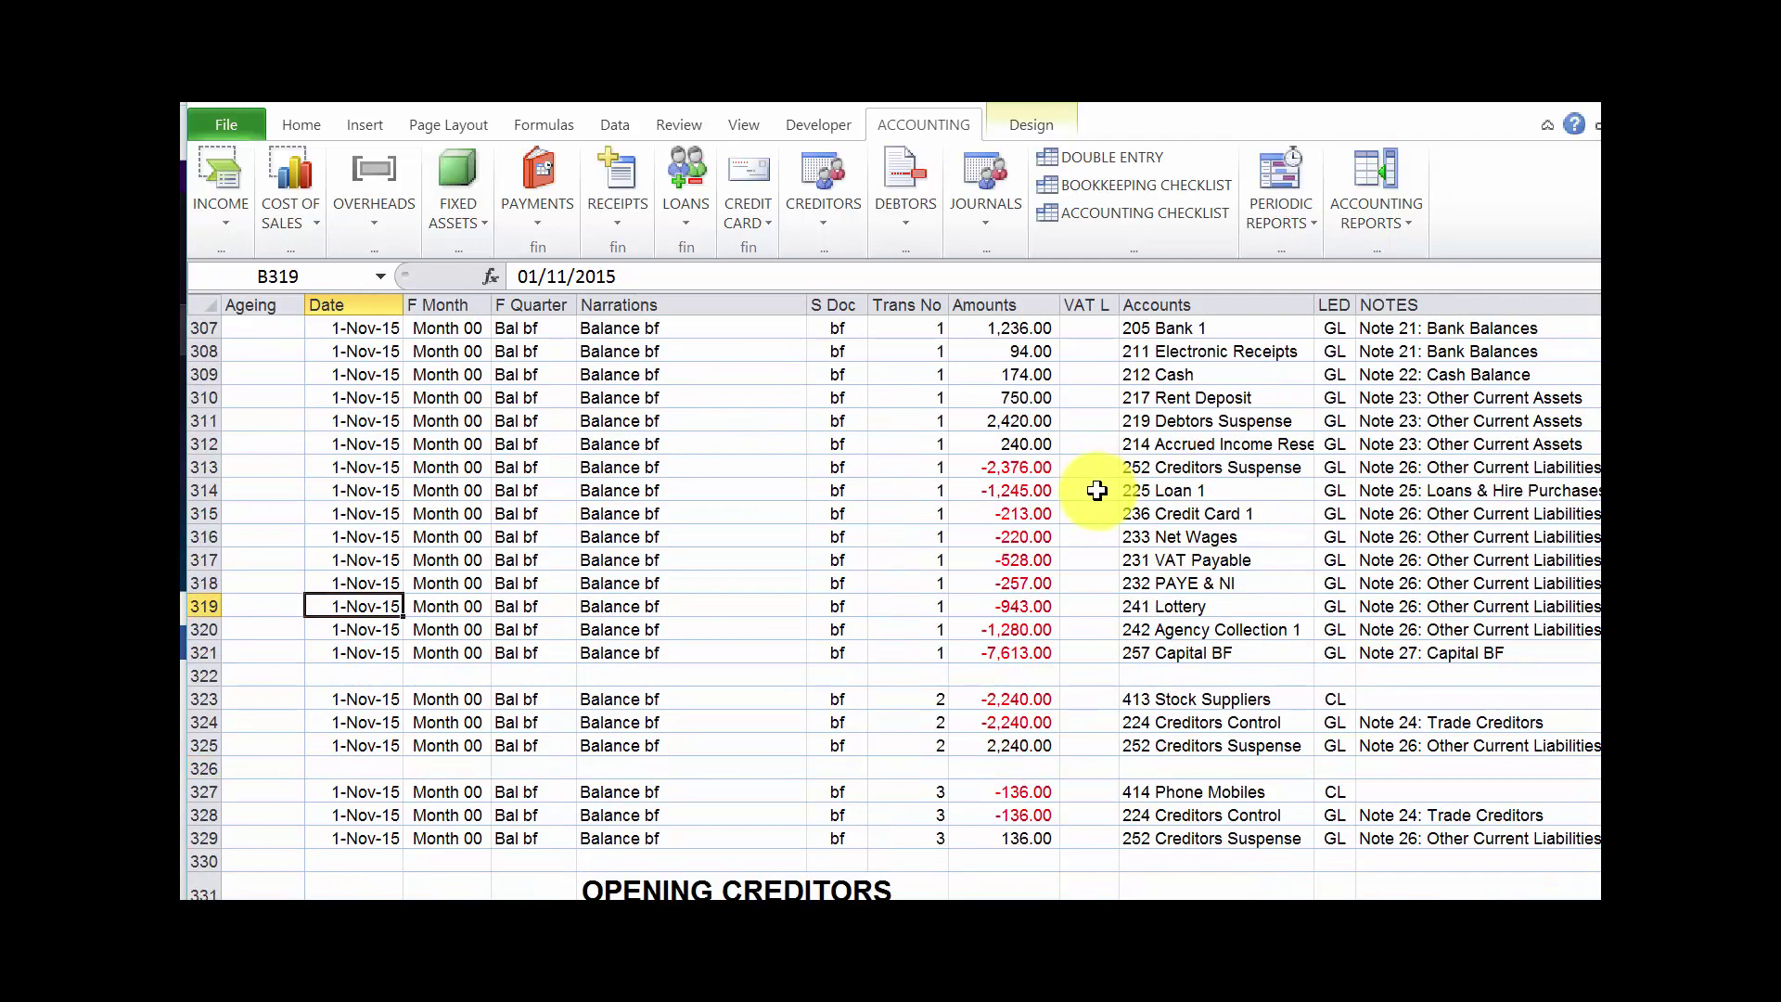
{"action": "left_click", "coordinate": [1010, 477]}
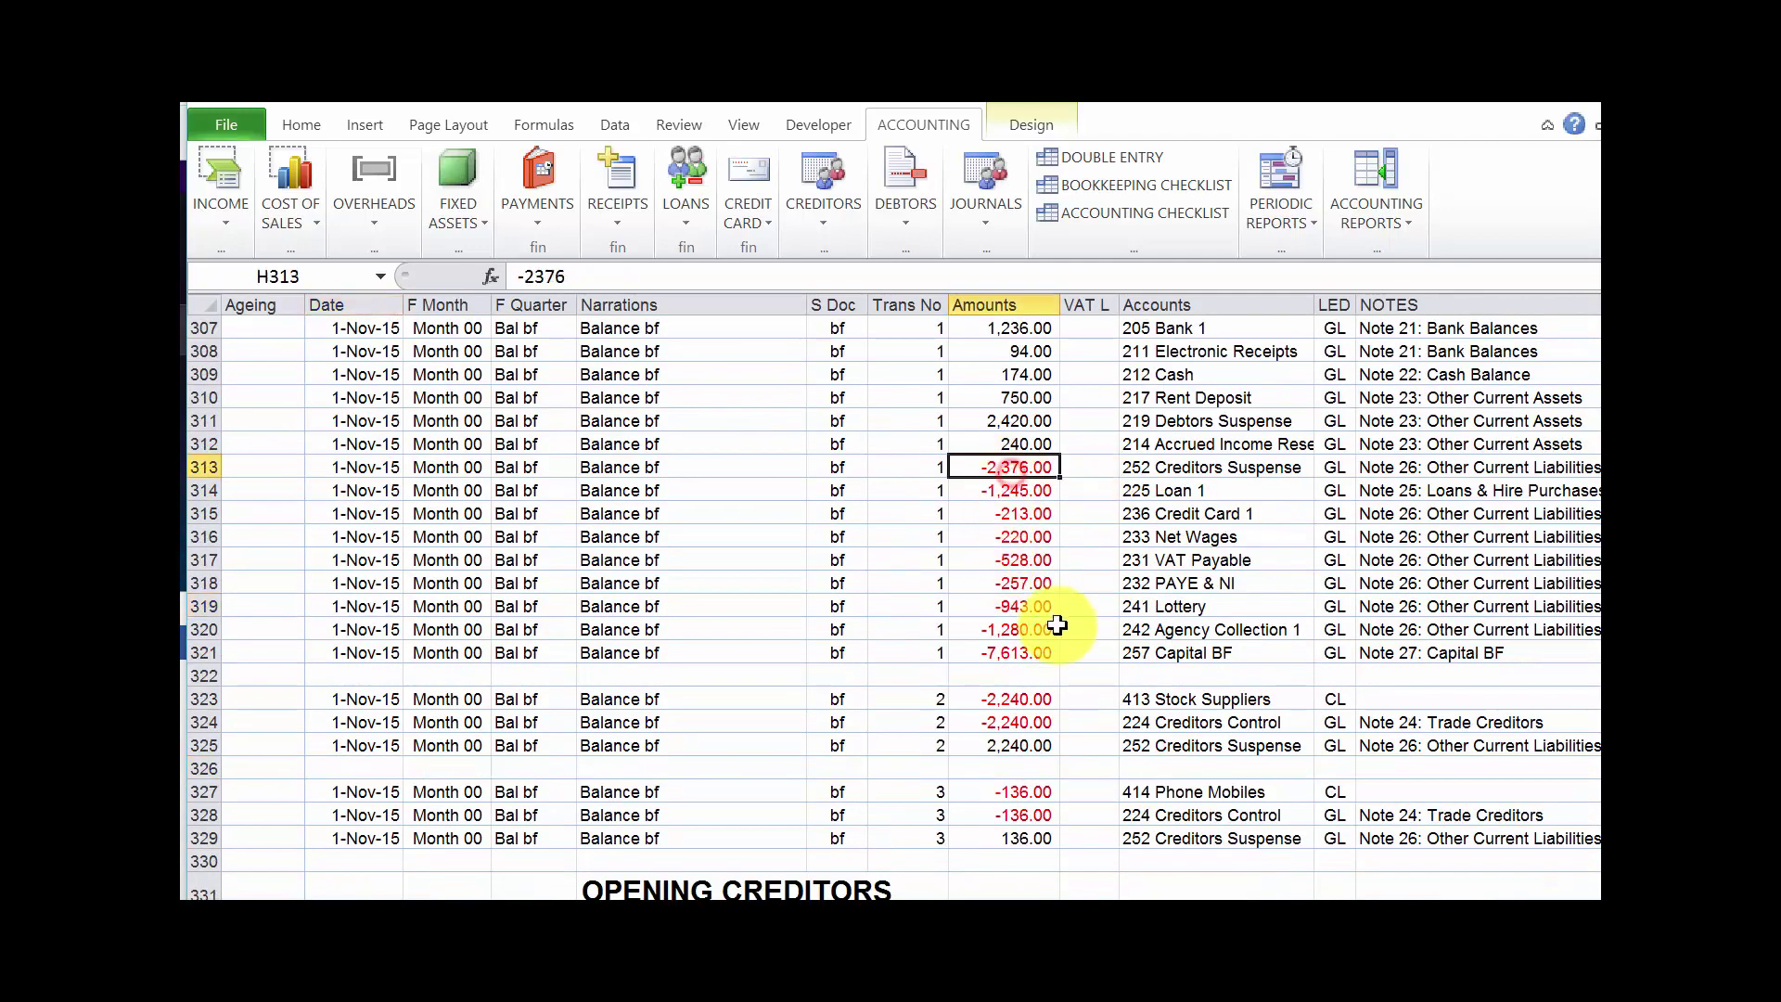
- Review the Creditors Control, 413 Stock Suppliers and 414 Phone Mobiles accounts, and check both suppliers' ledger codes in the LED column
{"action": "scroll", "coordinate": [1057, 626], "scroll_direction": "down", "scroll_amount": 5}
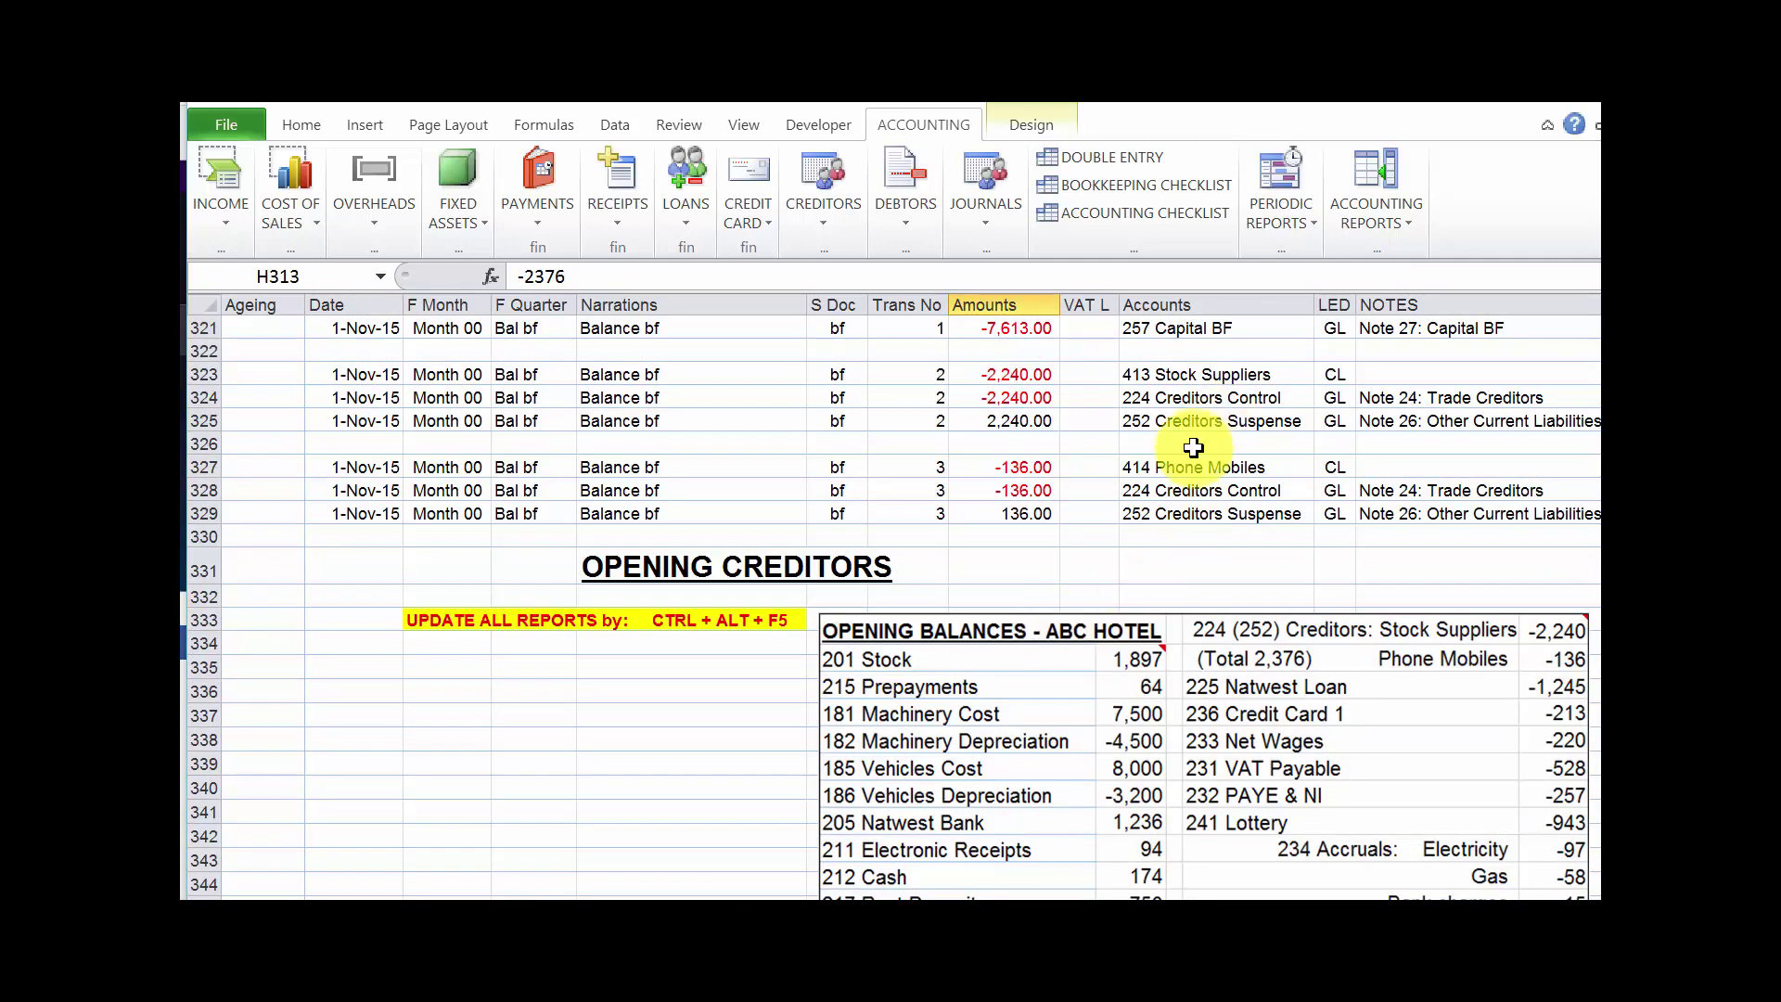
{"action": "left_click", "coordinate": [1191, 399]}
{"action": "left_click", "coordinate": [1176, 490]}
{"action": "left_click", "coordinate": [1137, 468]}
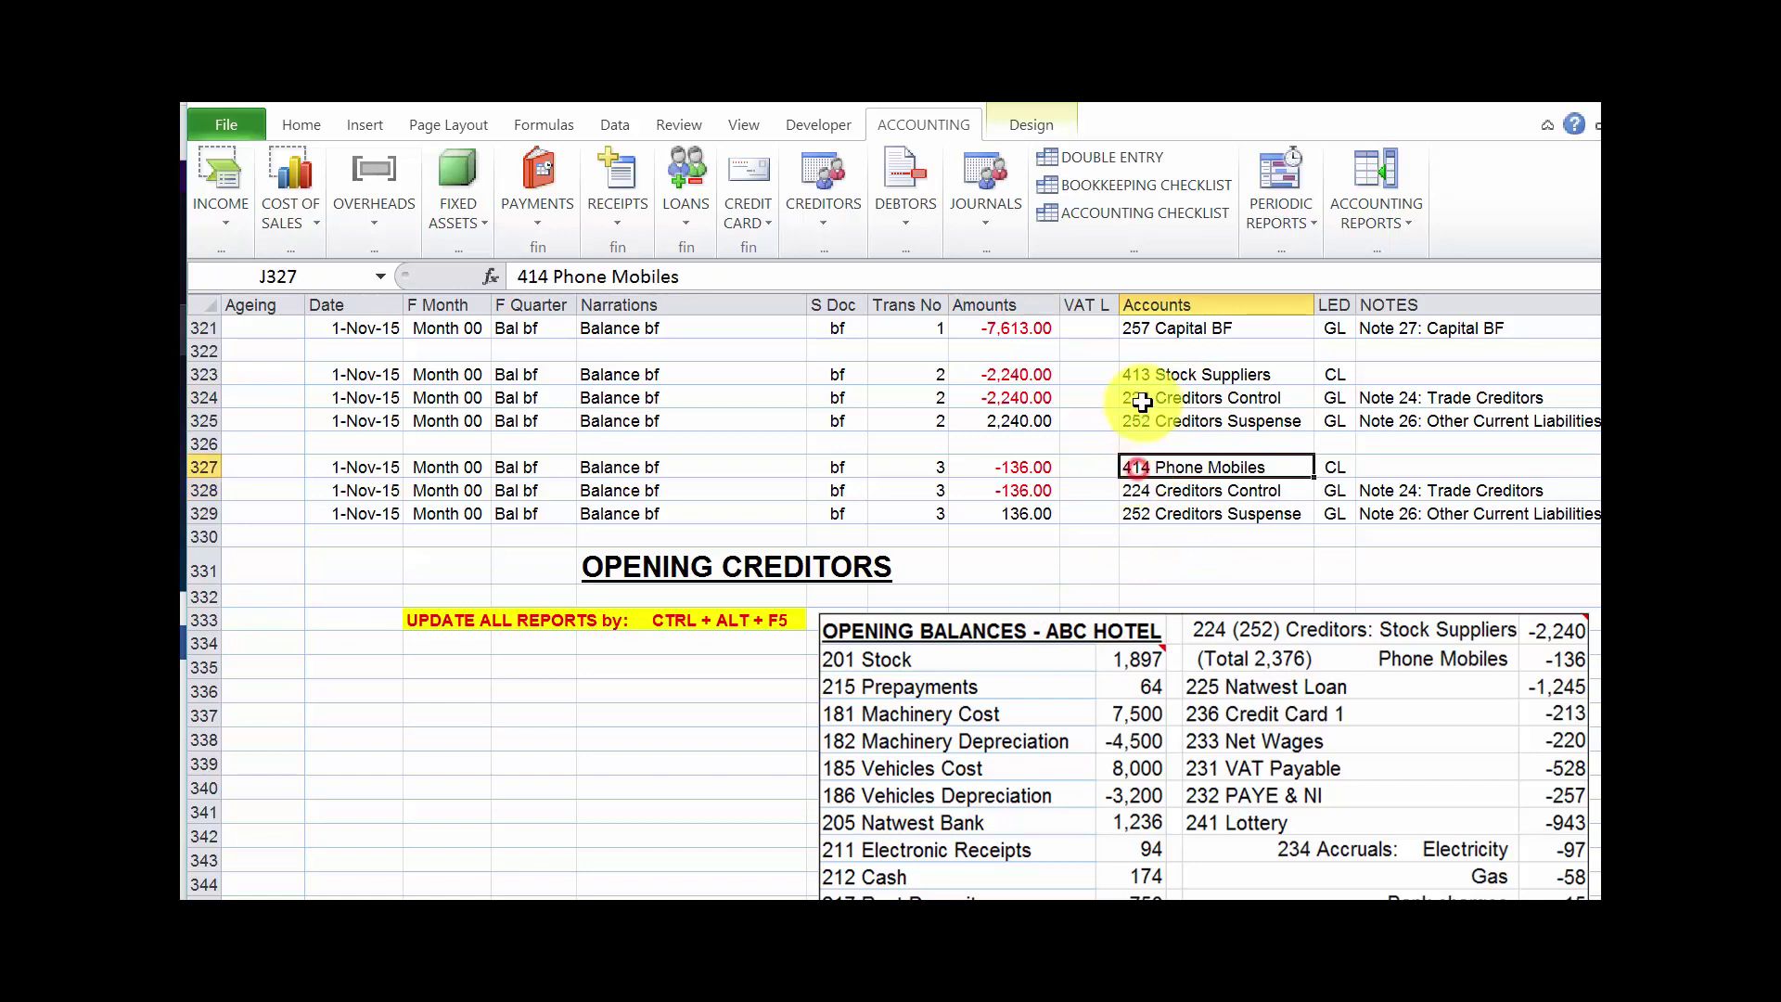
{"action": "left_click", "coordinate": [1140, 375]}
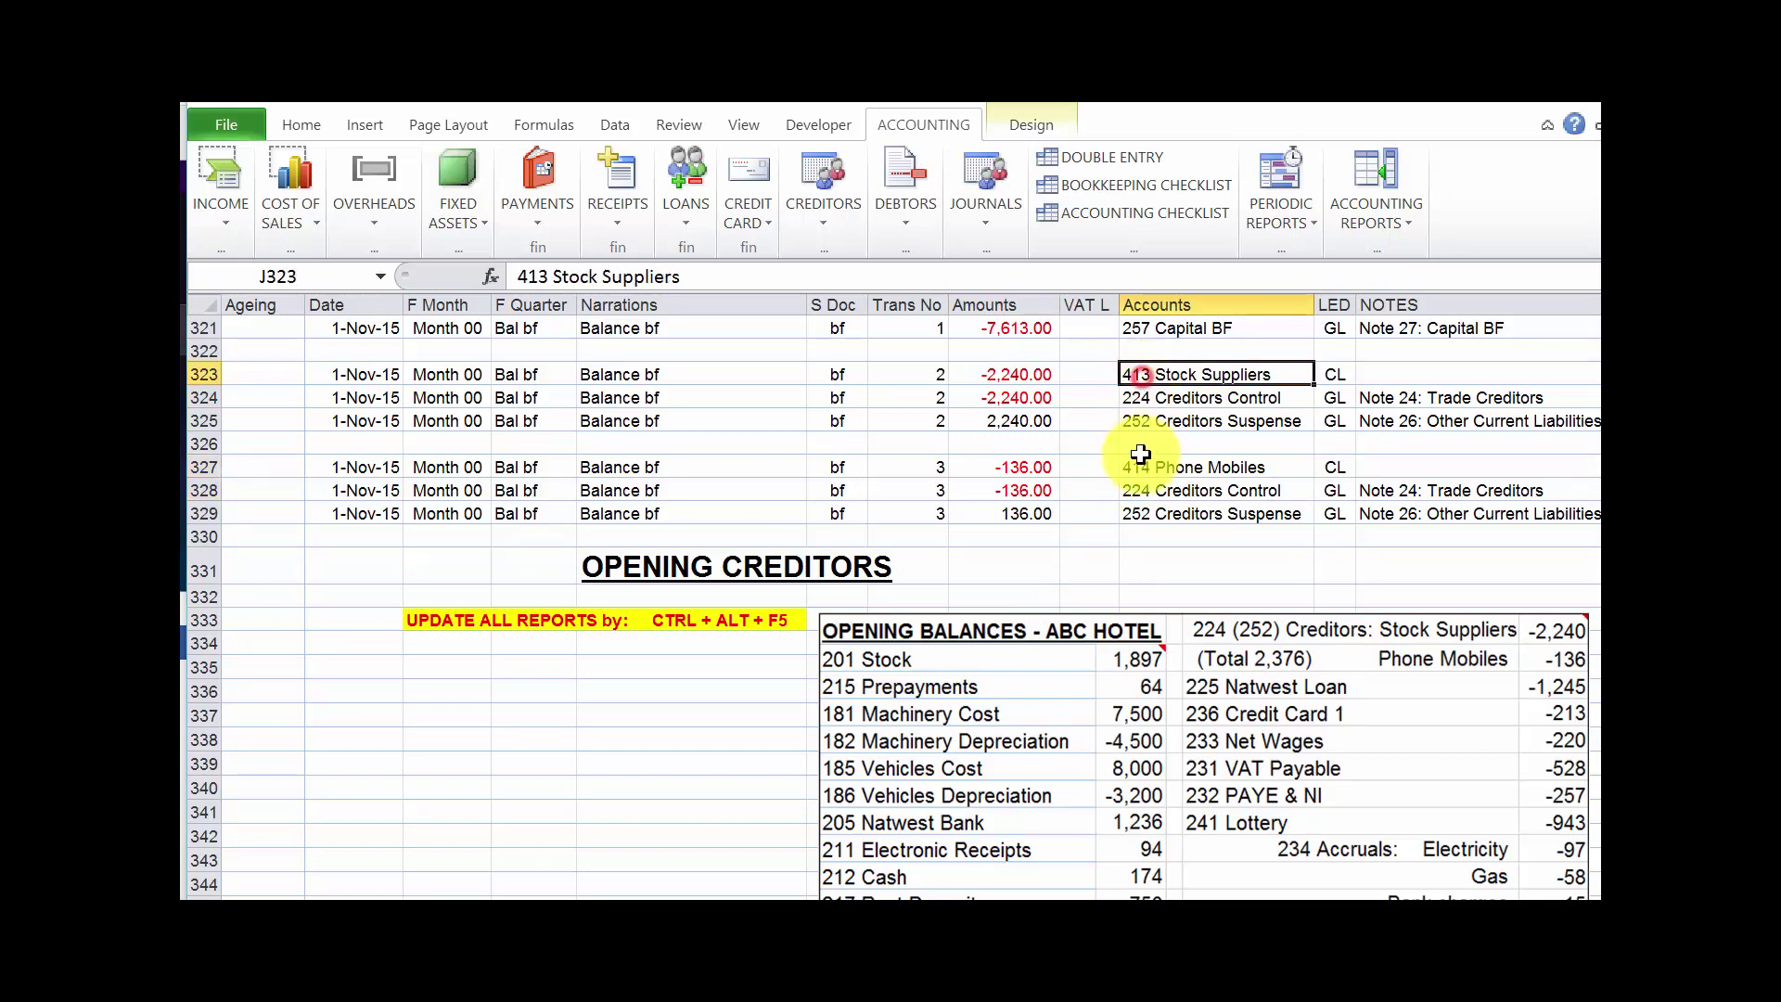
{"action": "left_click", "coordinate": [1341, 375]}
{"action": "left_click", "coordinate": [1341, 467]}
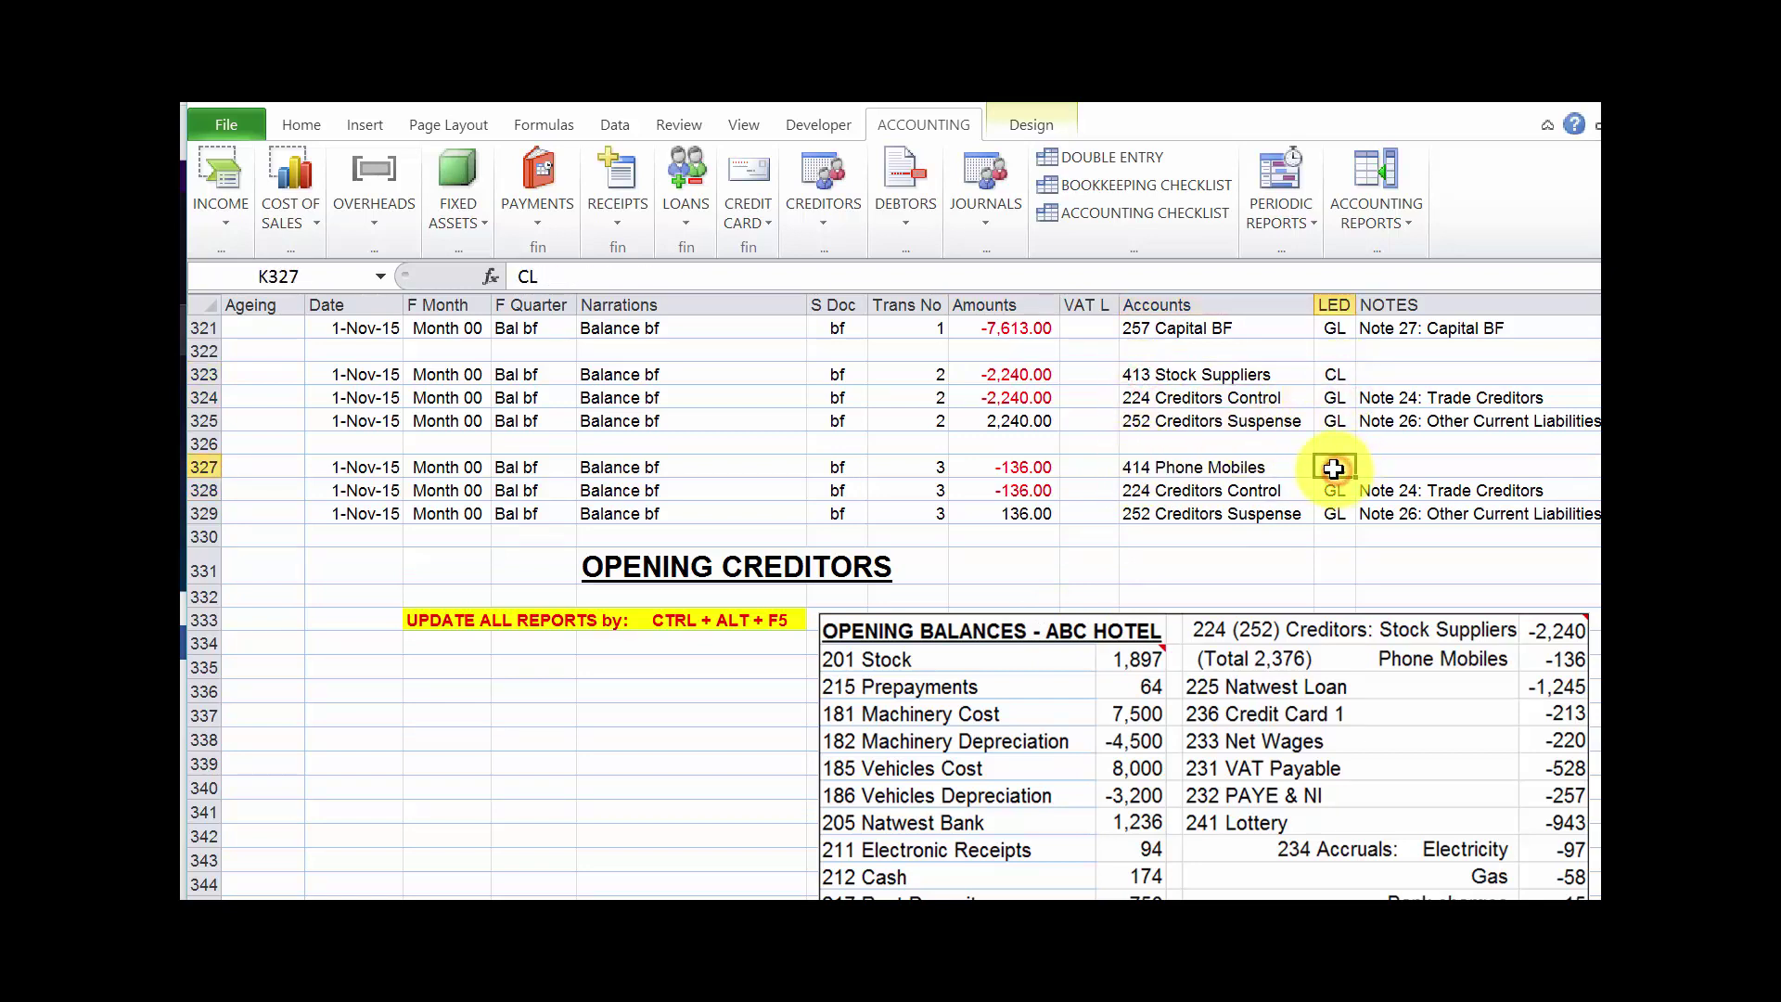